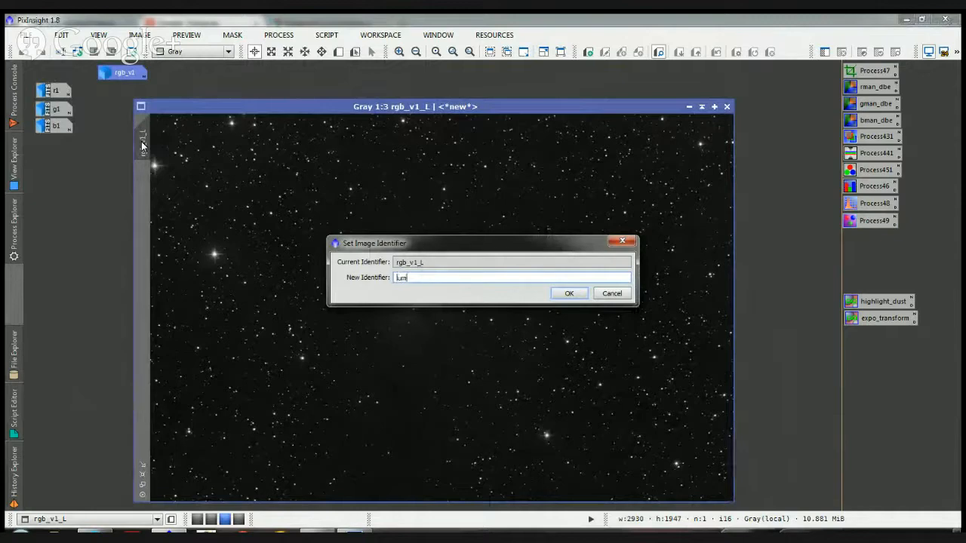
Rename the extracted lightness image as lum_o and reposition its window in the workspace
{"action": "key", "text": "Return"}
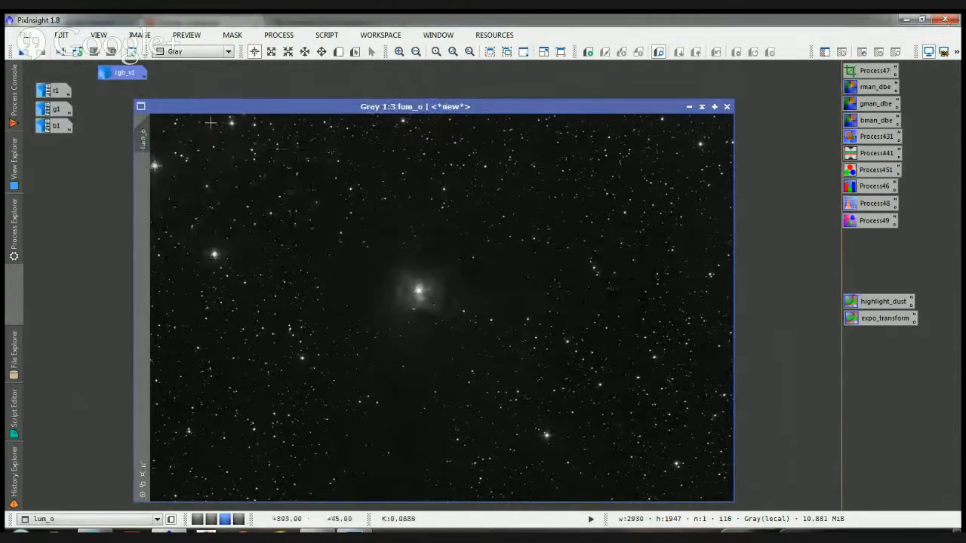
{"action": "left_click_drag", "start_coordinate": [217, 107], "coordinate": [243, 98]}
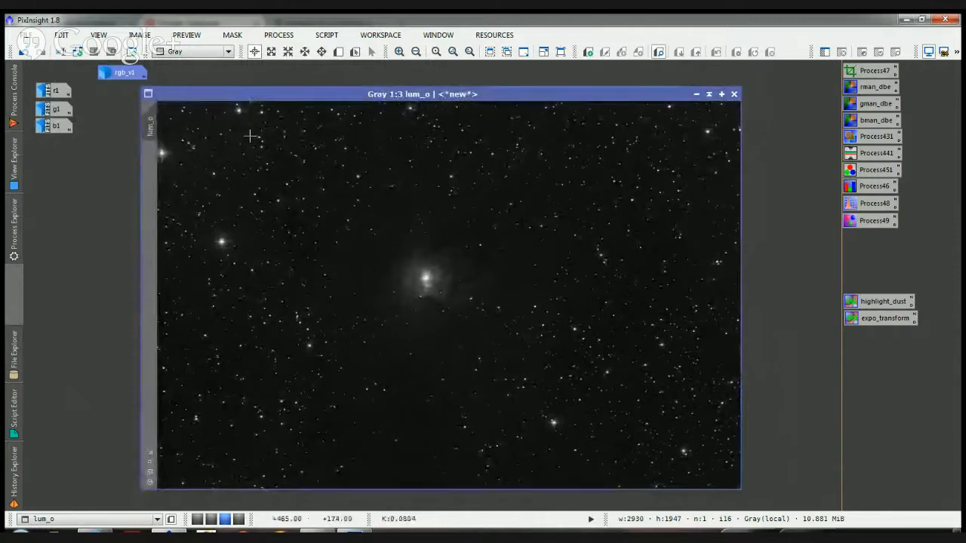
{"action": "key", "text": "alt+Tab"}
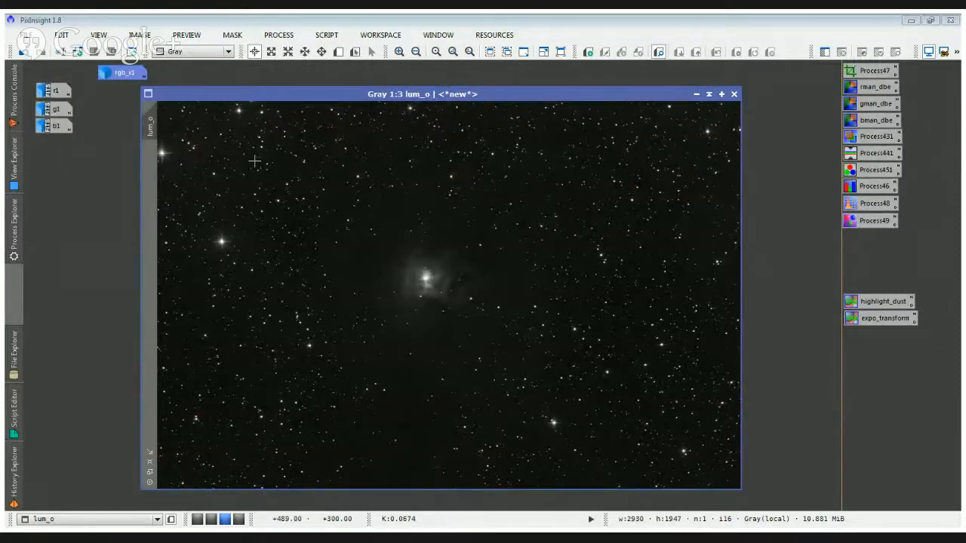
{"action": "left_click_drag", "start_coordinate": [438, 94], "coordinate": [417, 97]}
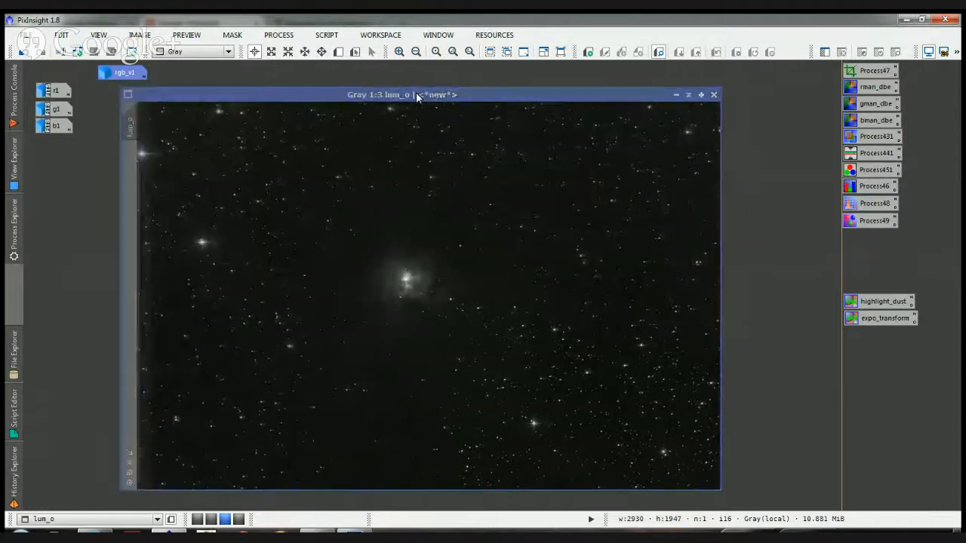
Open the StarMask process, reset its parameters to defaults, and place the lum_o window beside the dialog
{"action": "left_click", "coordinate": [13, 251]}
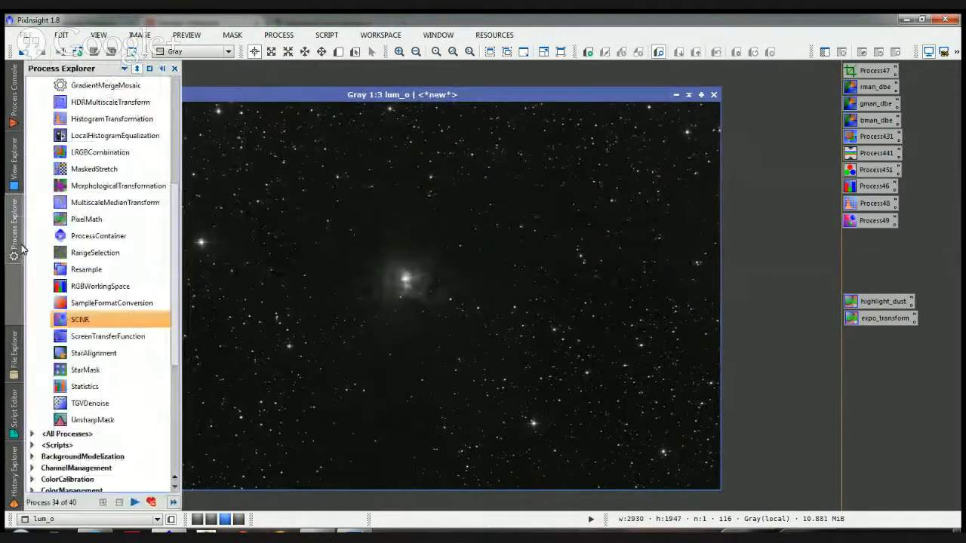
{"action": "left_click", "coordinate": [89, 372]}
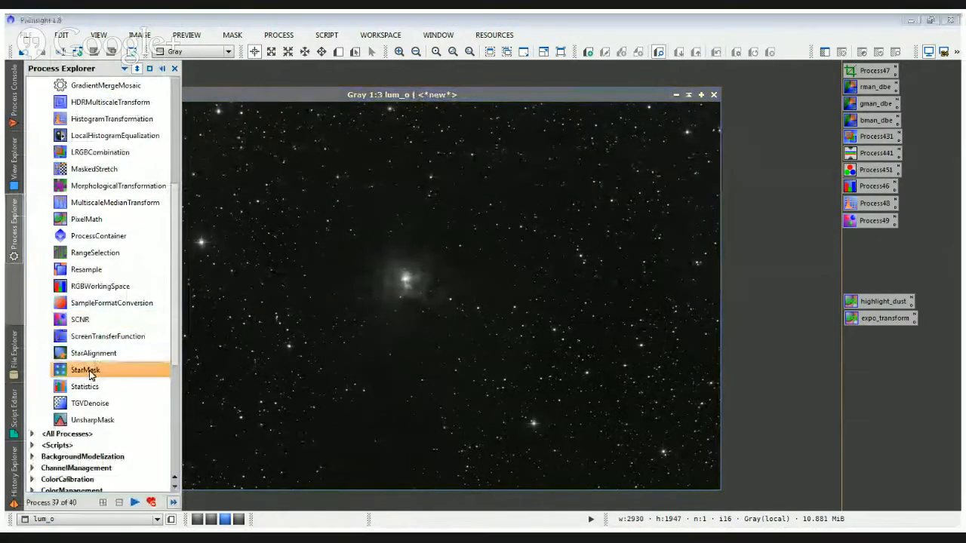
{"action": "double_click", "coordinate": [89, 371]}
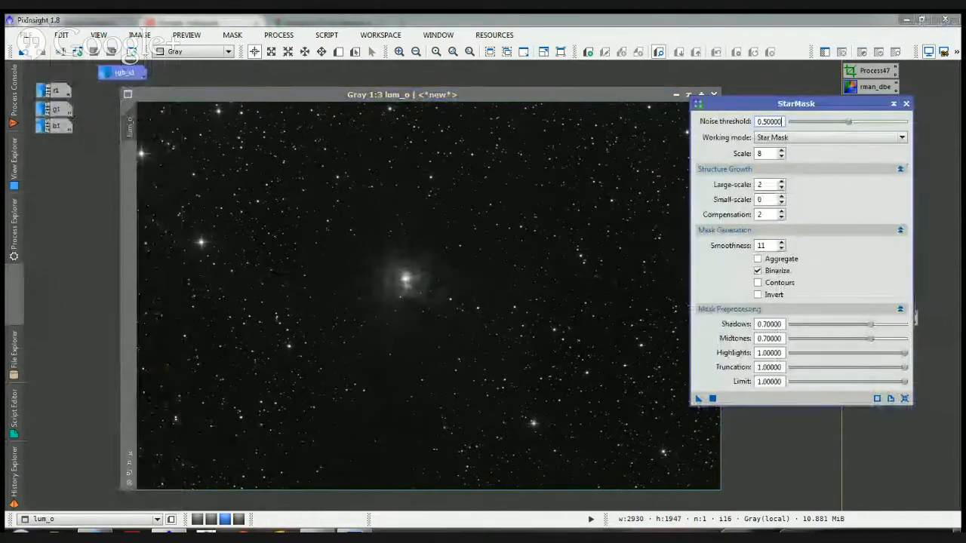
{"action": "left_click", "coordinate": [905, 398]}
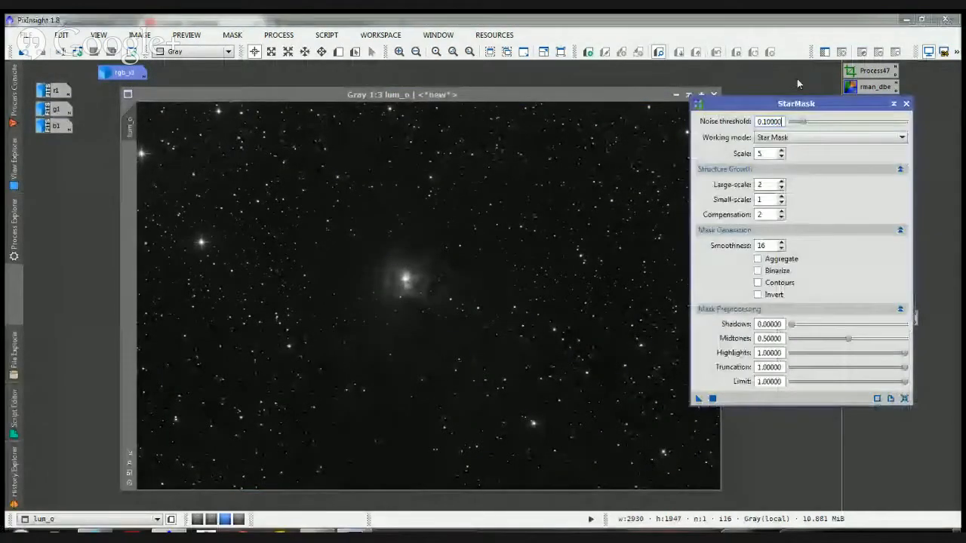
{"action": "left_click_drag", "start_coordinate": [651, 97], "coordinate": [592, 95]}
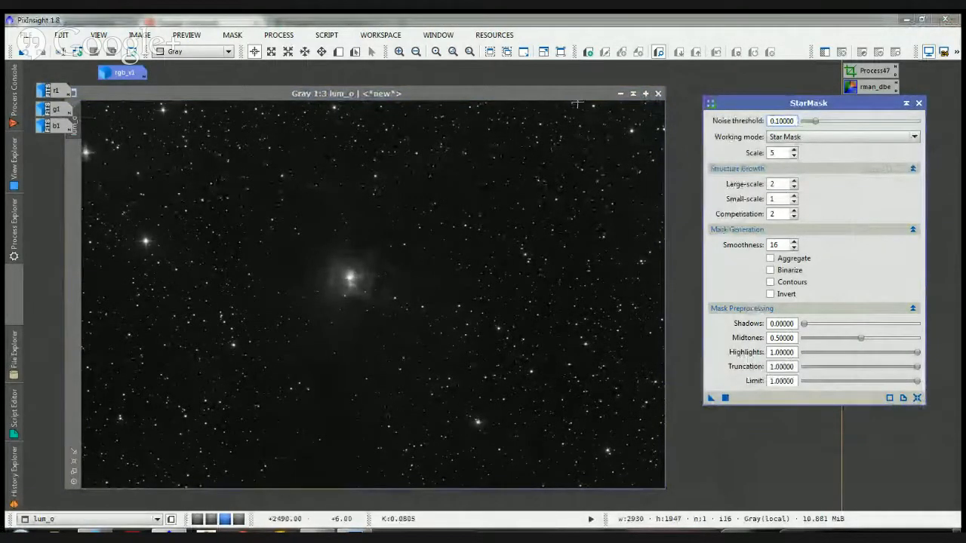
{"action": "left_click_drag", "start_coordinate": [499, 96], "coordinate": [509, 95]}
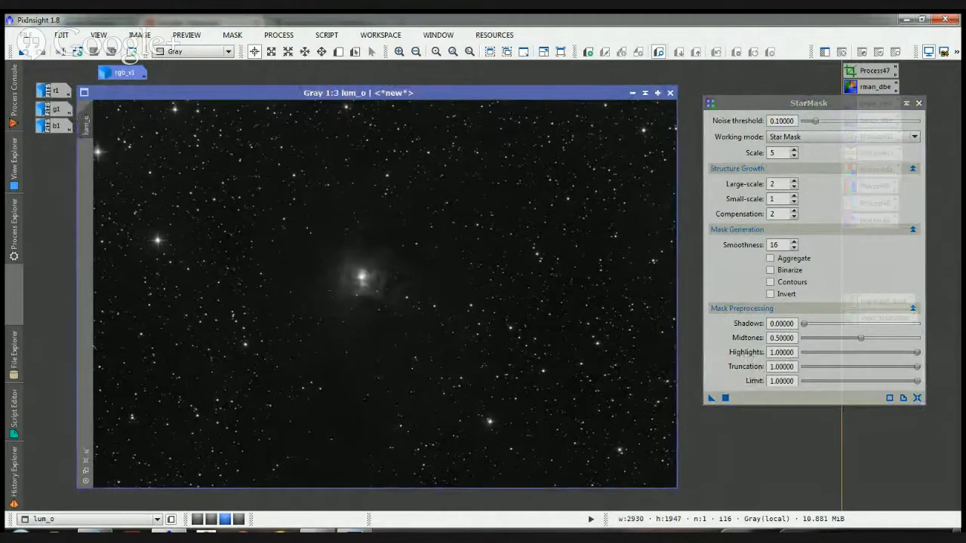
Set the StarMask noise threshold to 0.5, scale to 8, small-scale growth to 0 and smoothness to 11
{"action": "left_click_drag", "start_coordinate": [815, 120], "coordinate": [861, 121]}
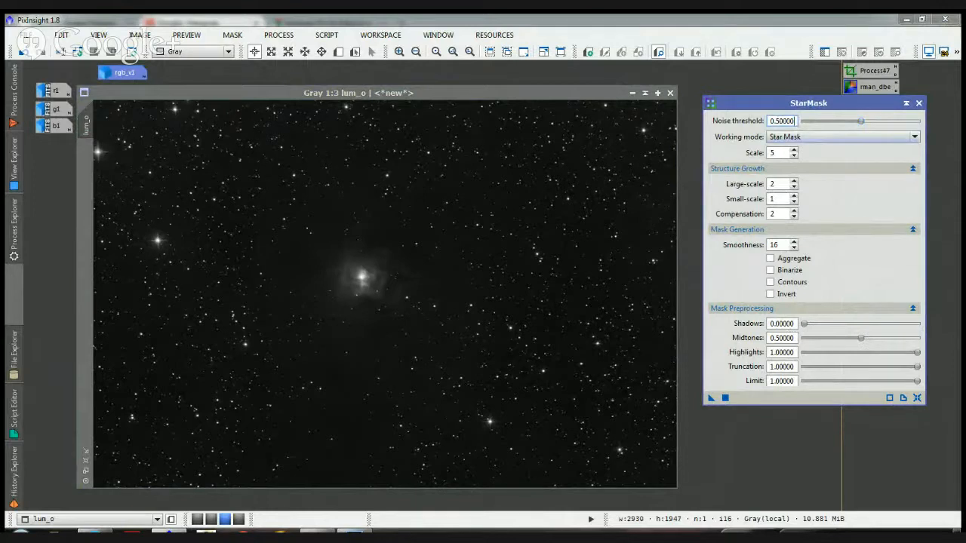
{"action": "left_click", "coordinate": [794, 202]}
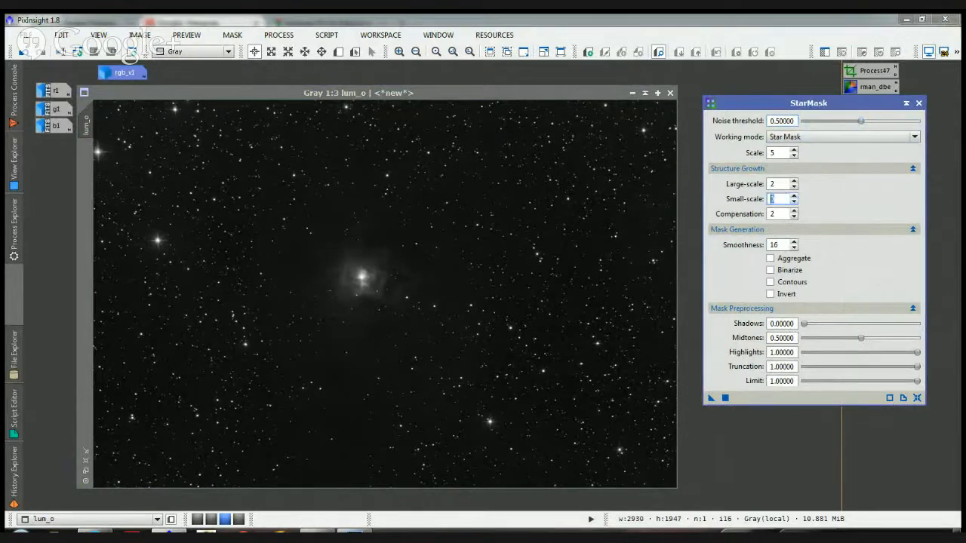
{"action": "left_click", "coordinate": [794, 150]}
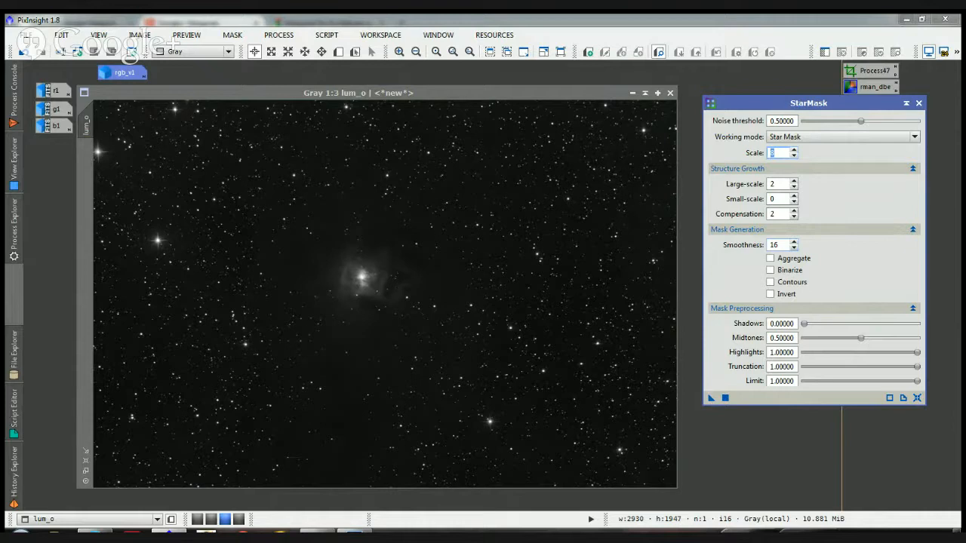
{"action": "left_click", "coordinate": [794, 247]}
{"action": "left_click", "coordinate": [778, 199]}
{"action": "left_click", "coordinate": [778, 214]}
{"action": "key", "text": "alt+Tab"}
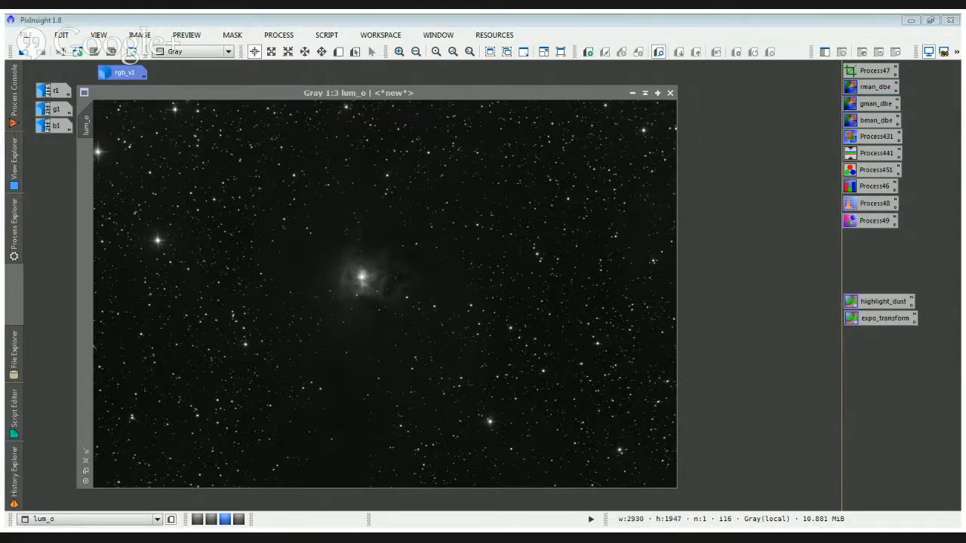
{"action": "key", "text": "alt+Tab"}
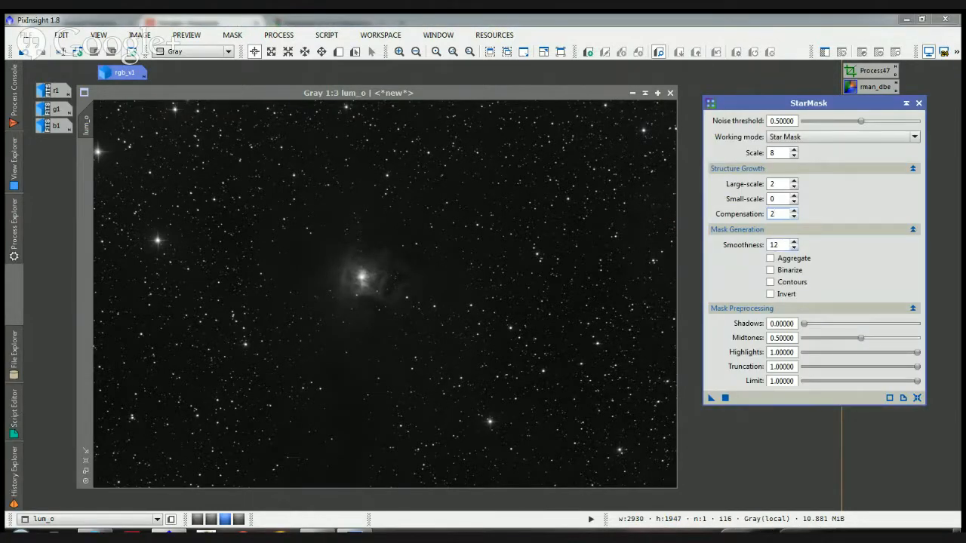
{"action": "left_click", "coordinate": [794, 248]}
{"action": "left_click_drag", "start_coordinate": [809, 103], "coordinate": [811, 121]}
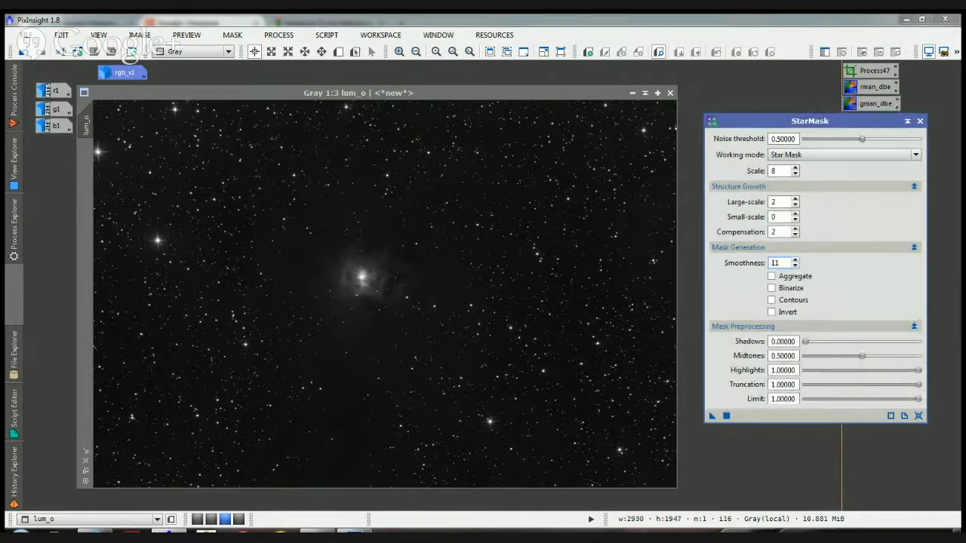
{"action": "left_click_drag", "start_coordinate": [811, 121], "coordinate": [809, 124]}
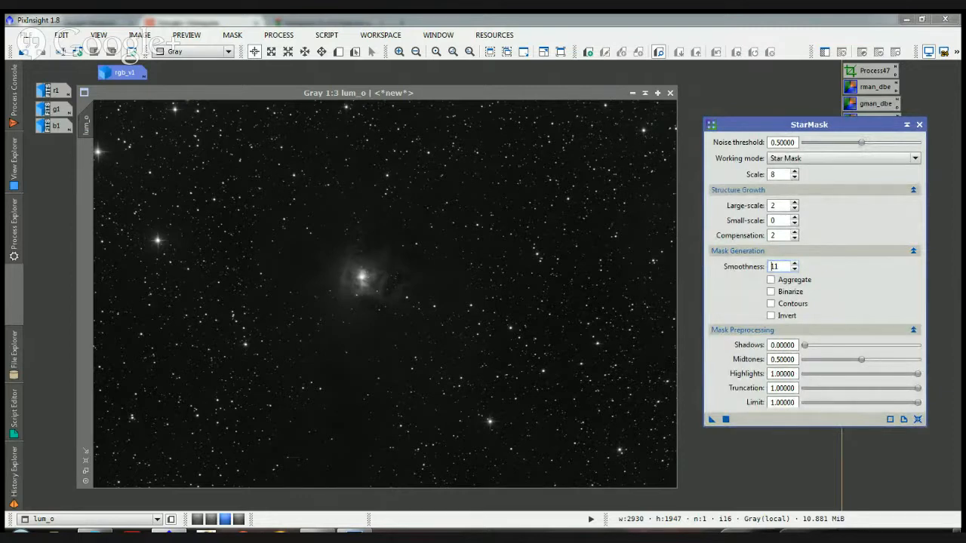
Enable Binarize, set smoothness to 12 and both shadows and midtones to 0.75, and generate the star mask from lum_o
{"action": "left_click", "coordinate": [772, 292]}
{"action": "left_click_drag", "start_coordinate": [804, 345], "coordinate": [890, 359]}
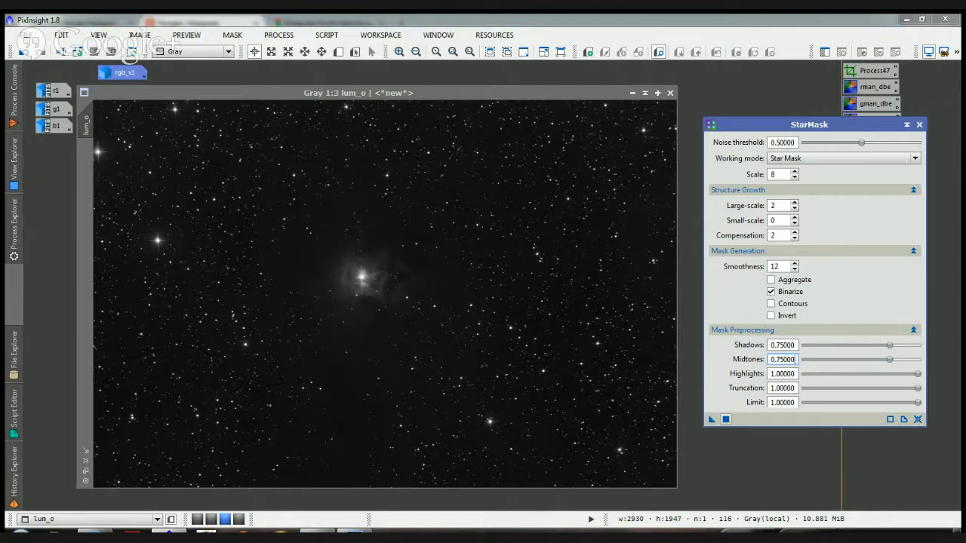
{"action": "left_click", "coordinate": [726, 420]}
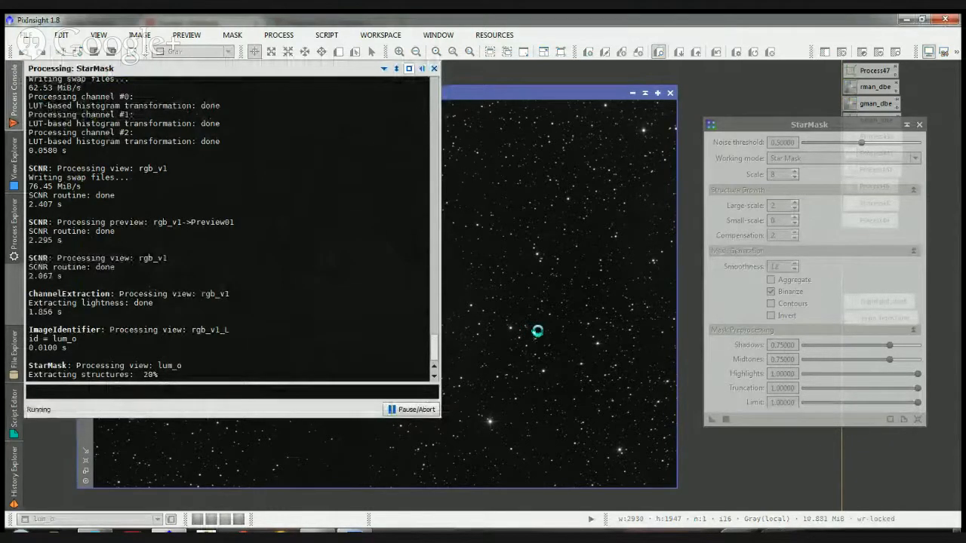
{"action": "key", "text": "alt+Tab"}
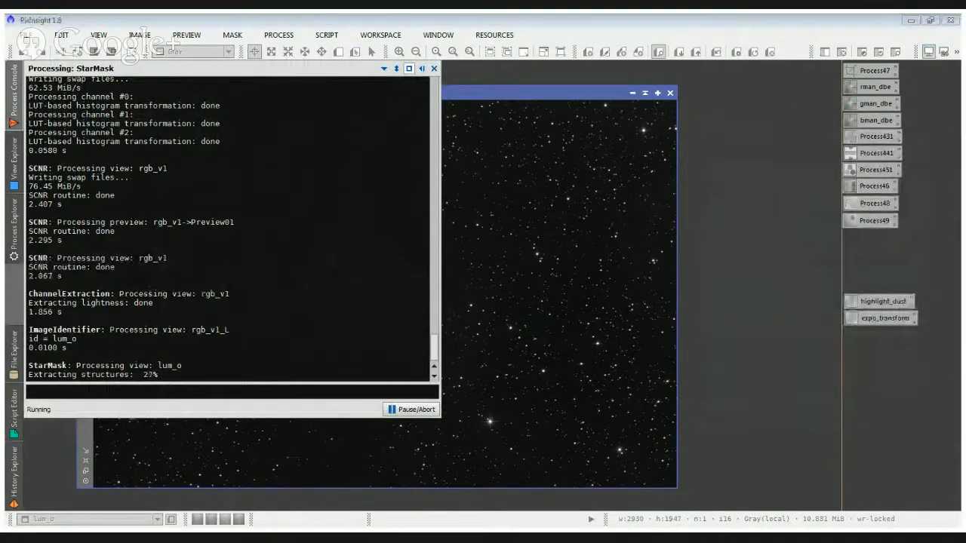
{"action": "key", "text": "alt+Tab"}
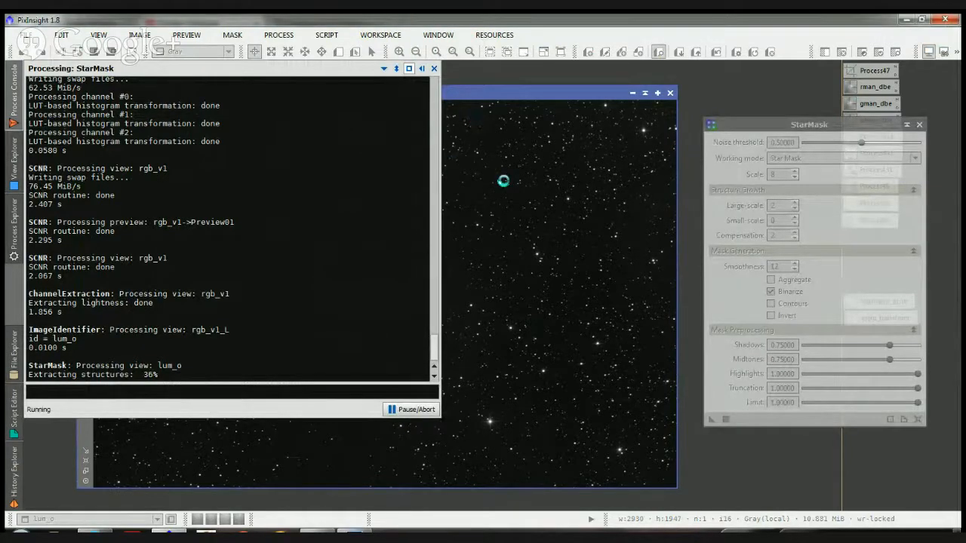
{"action": "key", "text": "alt+Tab"}
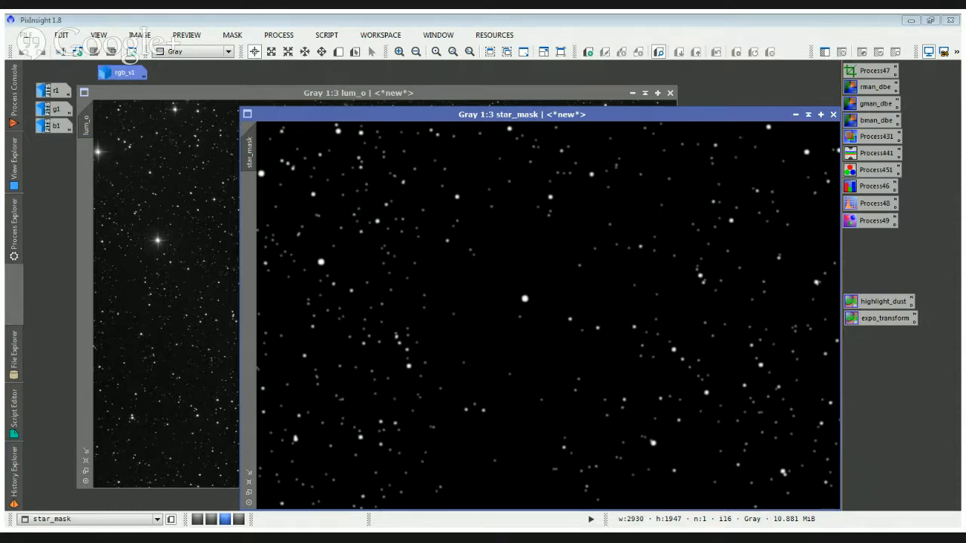
{"action": "key", "text": "alt+Tab"}
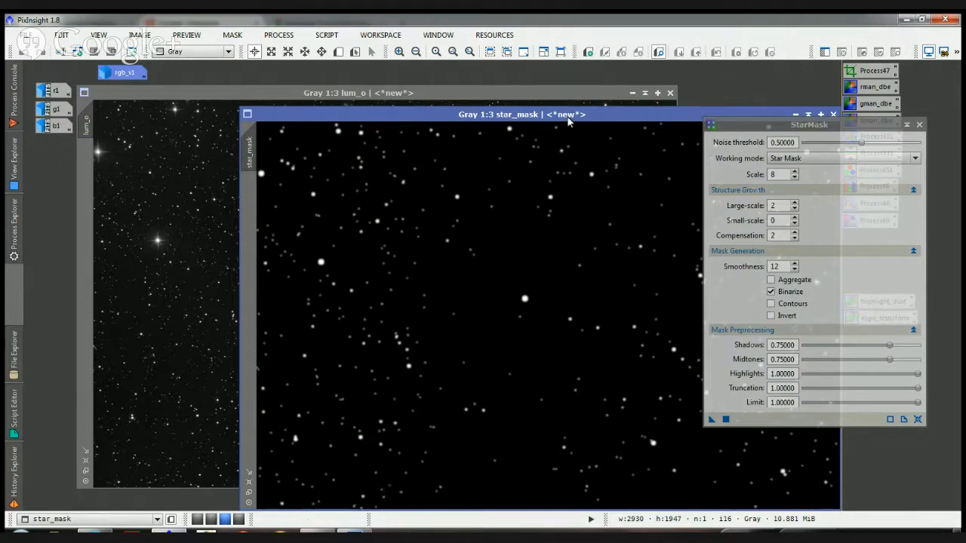
Reduce the star_mask view to 1:4 and move its window over the upper part of lum_o
{"action": "left_click_drag", "start_coordinate": [570, 113], "coordinate": [451, 93]}
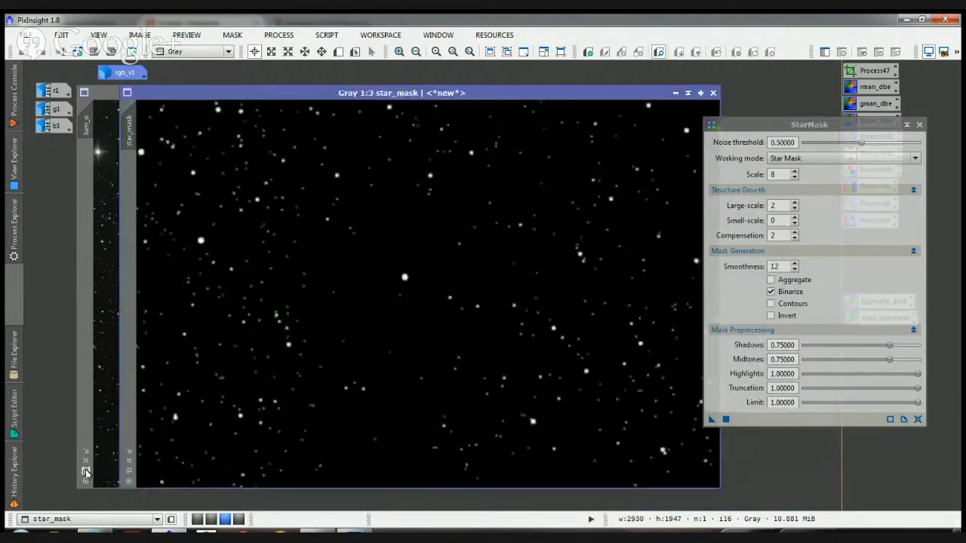
{"action": "scroll", "coordinate": [436, 229], "scroll_direction": "down", "scroll_amount": 1}
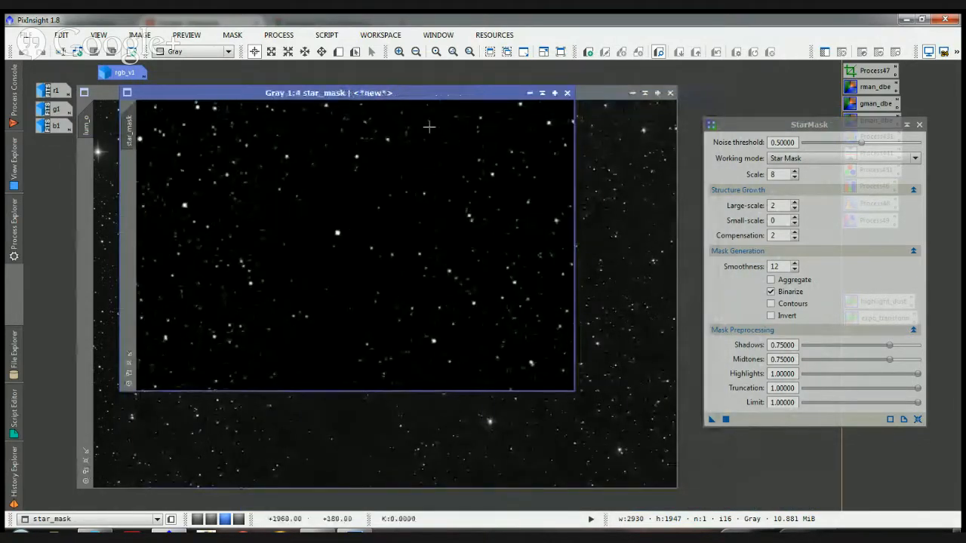
{"action": "left_click_drag", "start_coordinate": [421, 96], "coordinate": [482, 80]}
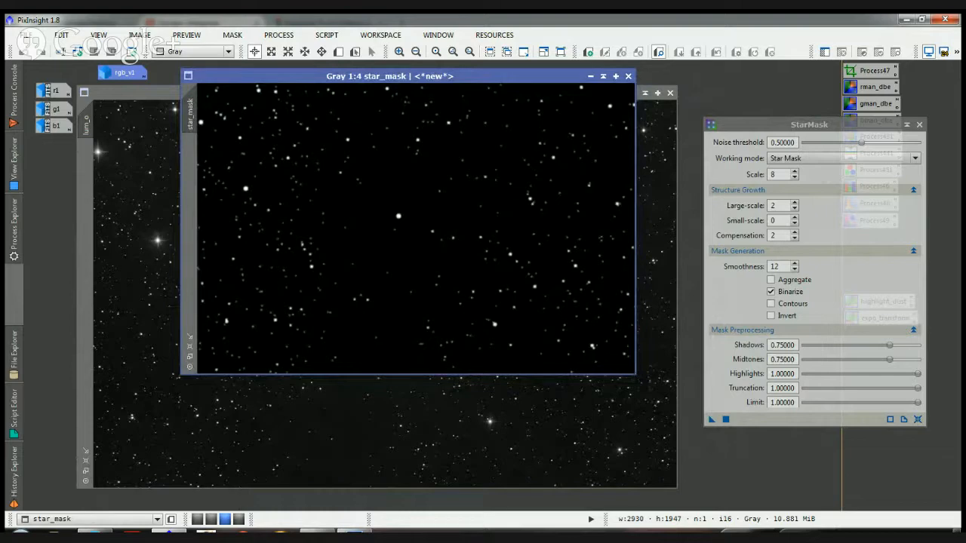
{"action": "left_click", "coordinate": [96, 532]}
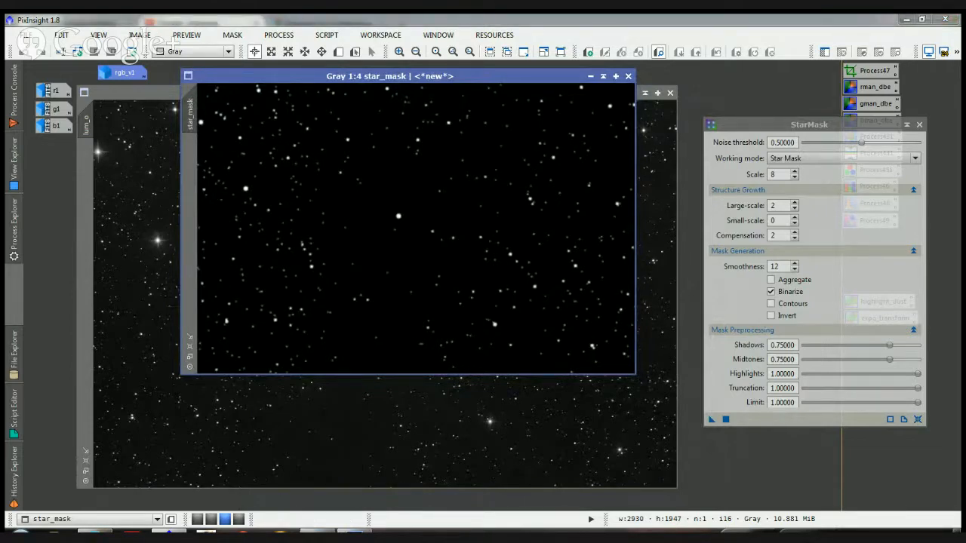
{"action": "left_click", "coordinate": [95, 532]}
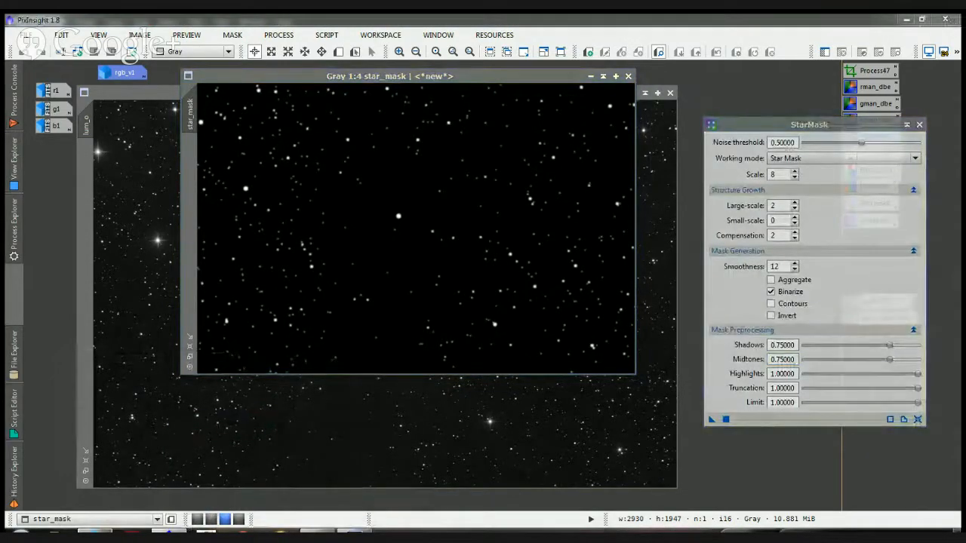
{"action": "left_click", "coordinate": [95, 532]}
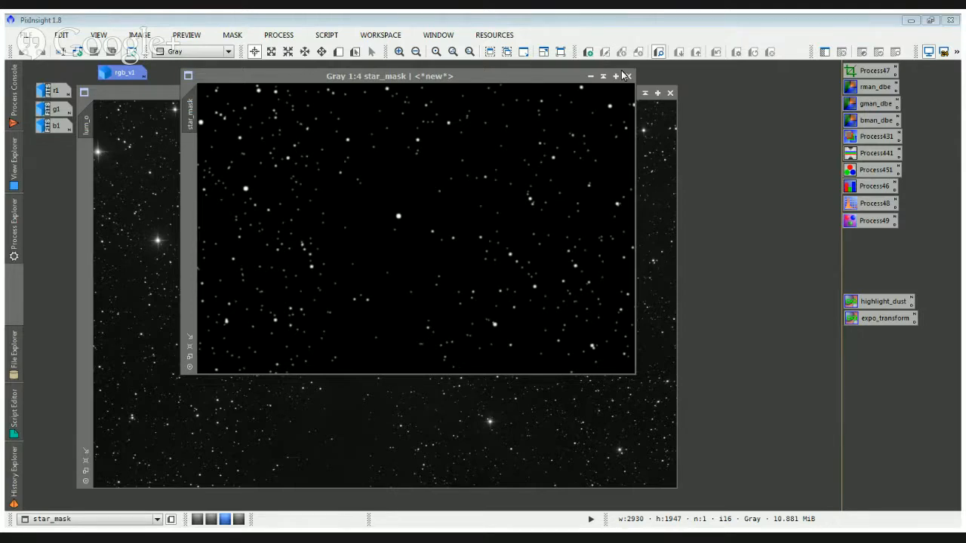
{"action": "left_click", "coordinate": [187, 81]}
{"action": "left_click_drag", "start_coordinate": [235, 77], "coordinate": [107, 155]}
{"action": "key", "text": "alt+Tab"}
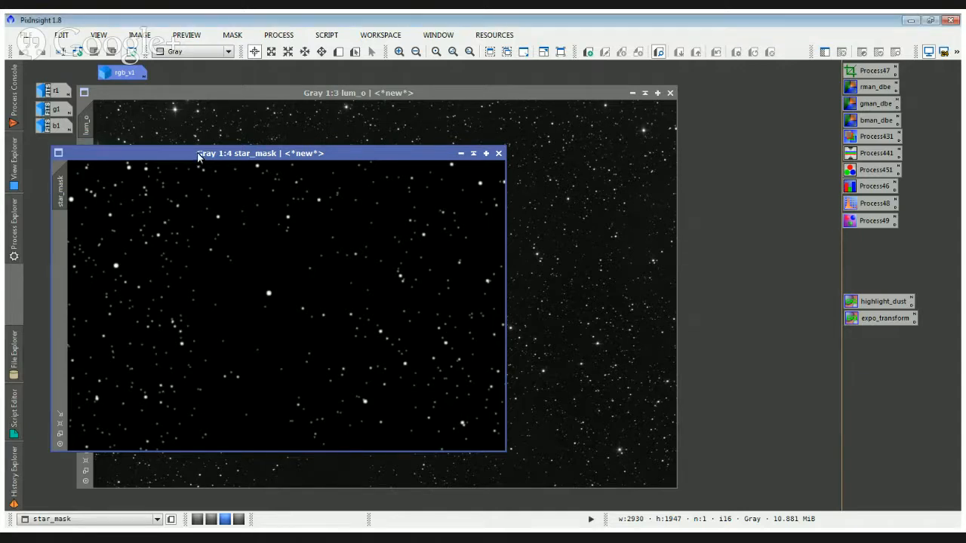
{"action": "mouse_move", "coordinate": [219, 156]}
{"action": "left_mouse_down"}
{"action": "mouse_move", "coordinate": [236, 160]}
{"action": "mouse_move", "coordinate": [203, 149]}
{"action": "left_mouse_up"}
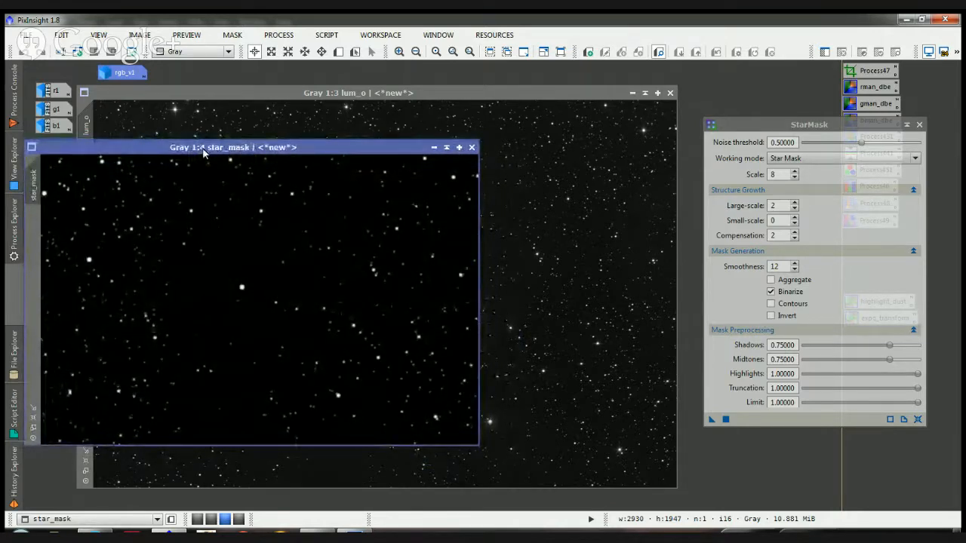
{"action": "key", "text": "alt+Tab"}
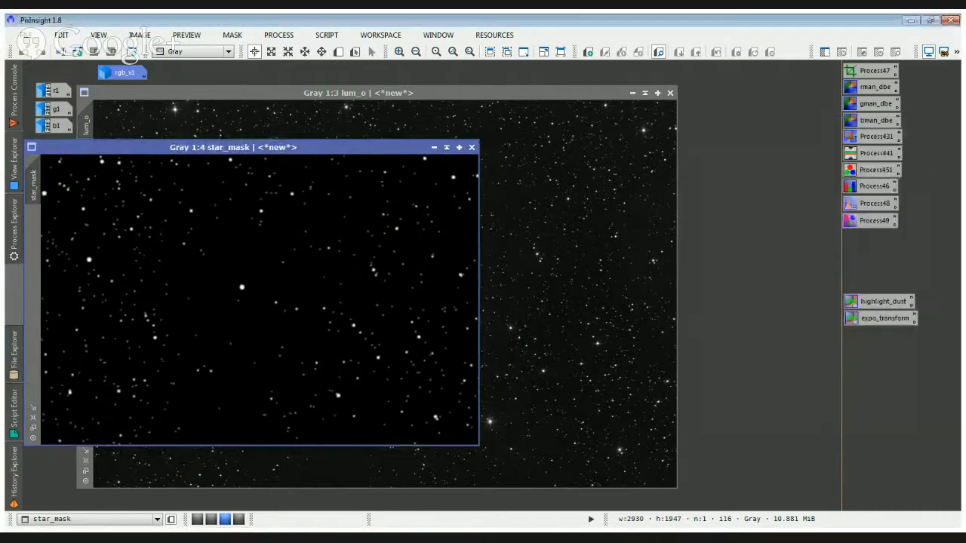
{"action": "left_click", "coordinate": [197, 528]}
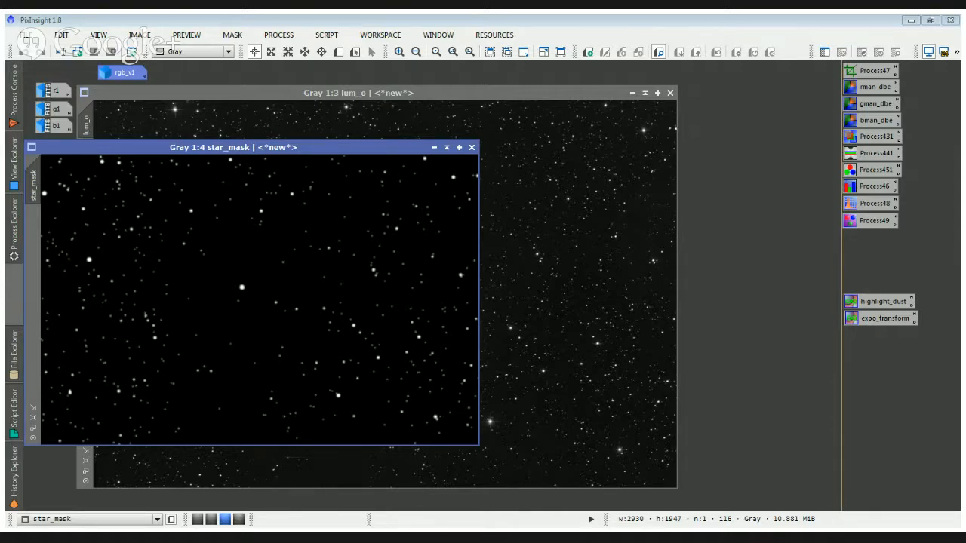
{"action": "left_click", "coordinate": [169, 532]}
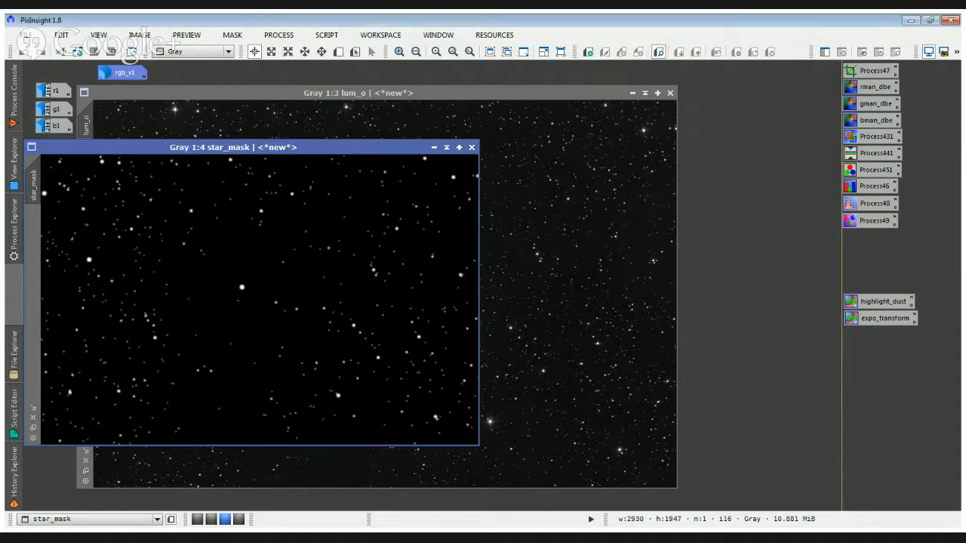
Arrange the star_mask window and the StarMask dialog side by side, keeping part of lum_o uncovered
{"action": "left_click_drag", "start_coordinate": [255, 147], "coordinate": [499, 129]}
{"action": "left_click_drag", "start_coordinate": [806, 125], "coordinate": [813, 130]}
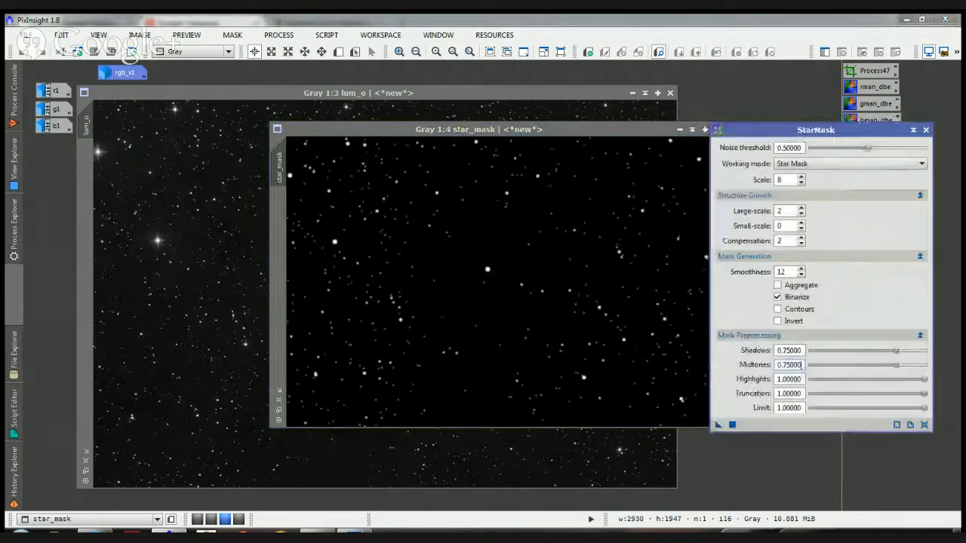
Store the StarMask settings as a process icon on the workspace, and reduce lum_o to an icon placed beside rgb_v1
{"action": "left_click_drag", "start_coordinate": [719, 425], "coordinate": [747, 442]}
{"action": "left_click", "coordinate": [926, 130]}
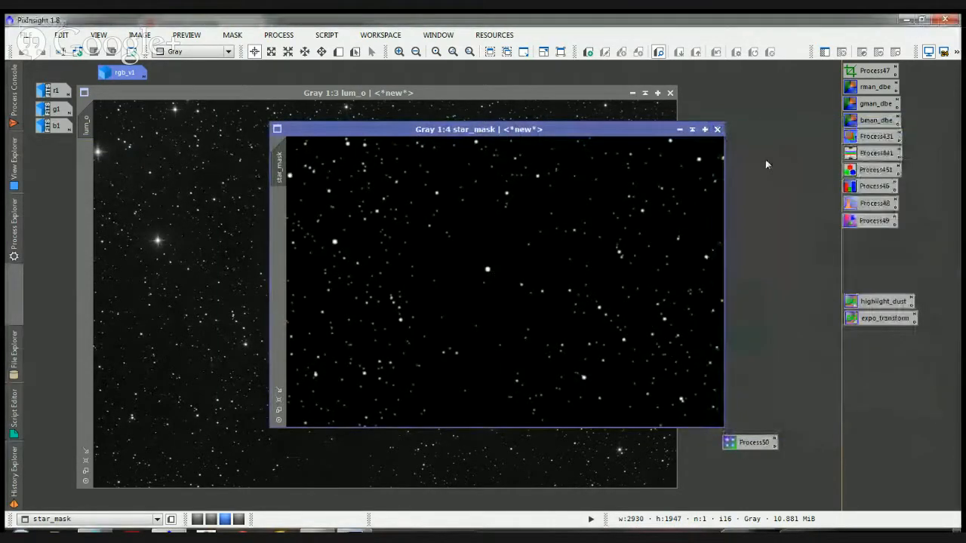
{"action": "left_click", "coordinate": [632, 92]}
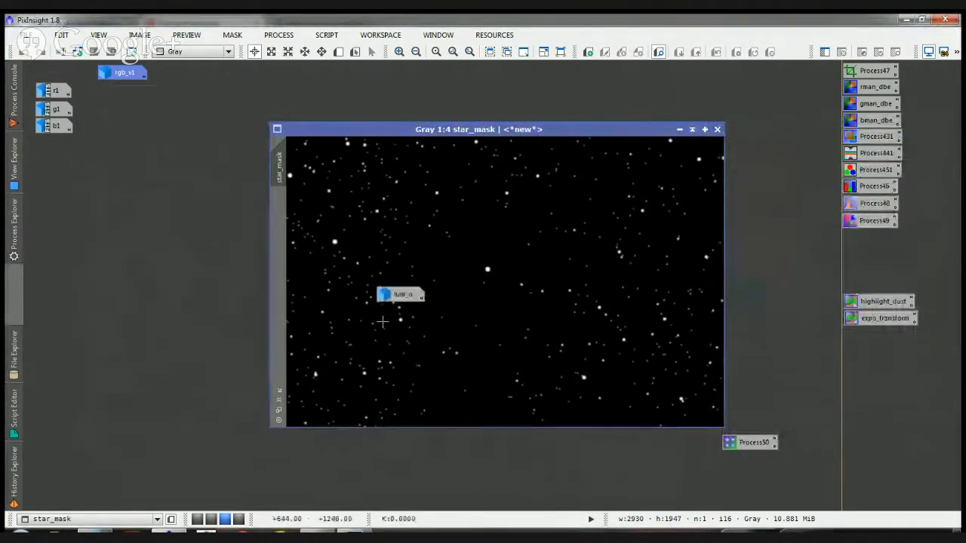
{"action": "left_click", "coordinate": [400, 295]}
{"action": "left_click_drag", "start_coordinate": [398, 300], "coordinate": [191, 82]}
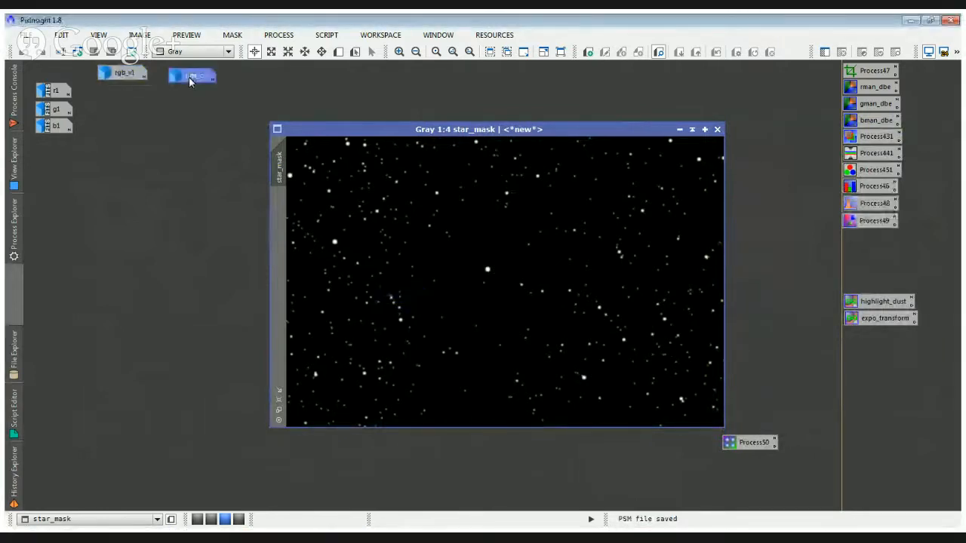
Rename the star_mask image to smv1 and place the Process50 icon directly beneath Process49
{"action": "double_click", "coordinate": [281, 163]}
{"action": "type", "text": "sm"}
{"action": "key", "text": "Return"}
{"action": "key", "text": "Return"}
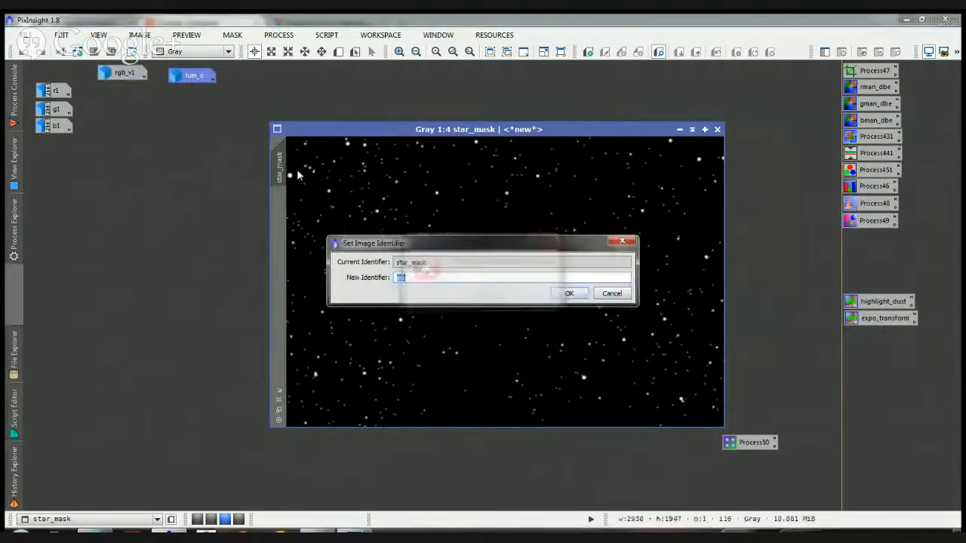
{"action": "type", "text": "smv"}
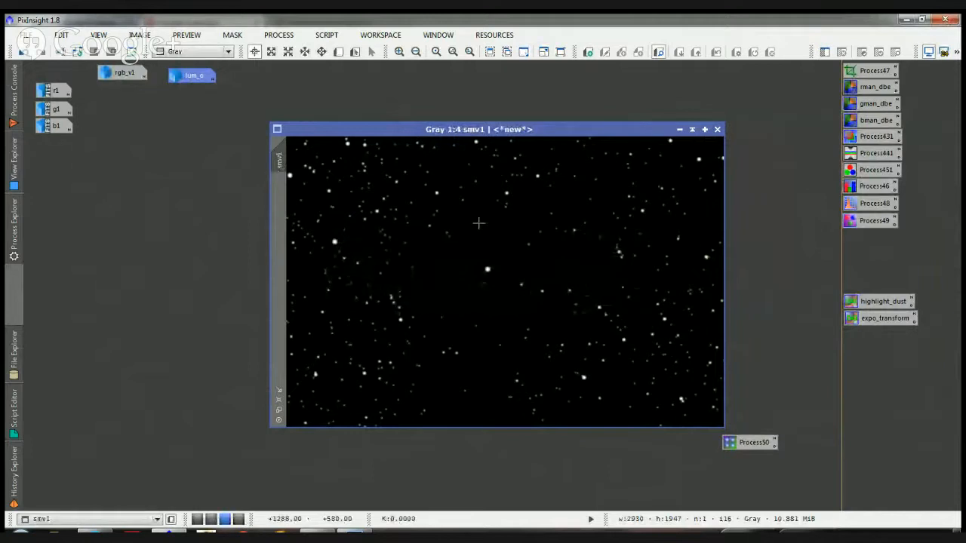
{"action": "left_click", "coordinate": [748, 444]}
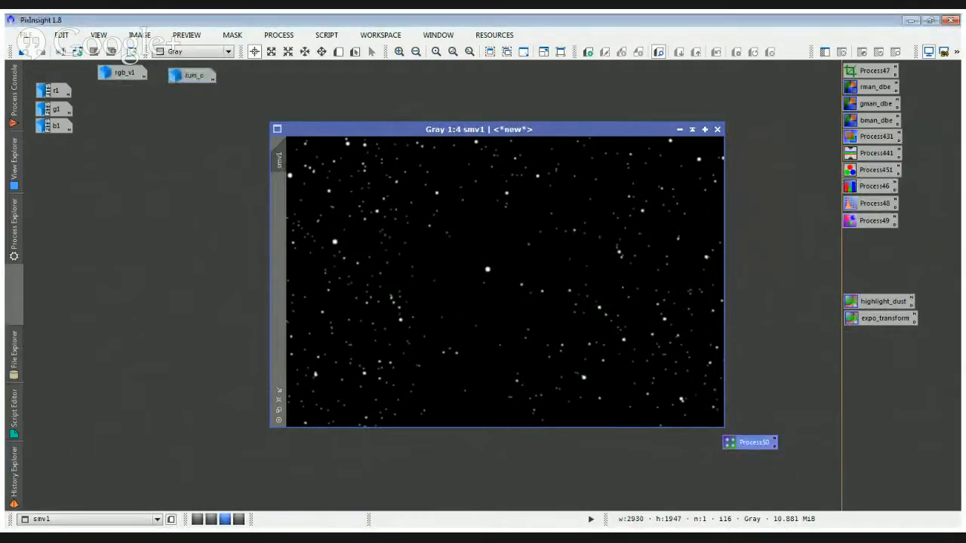
{"action": "left_click_drag", "start_coordinate": [748, 443], "coordinate": [869, 239]}
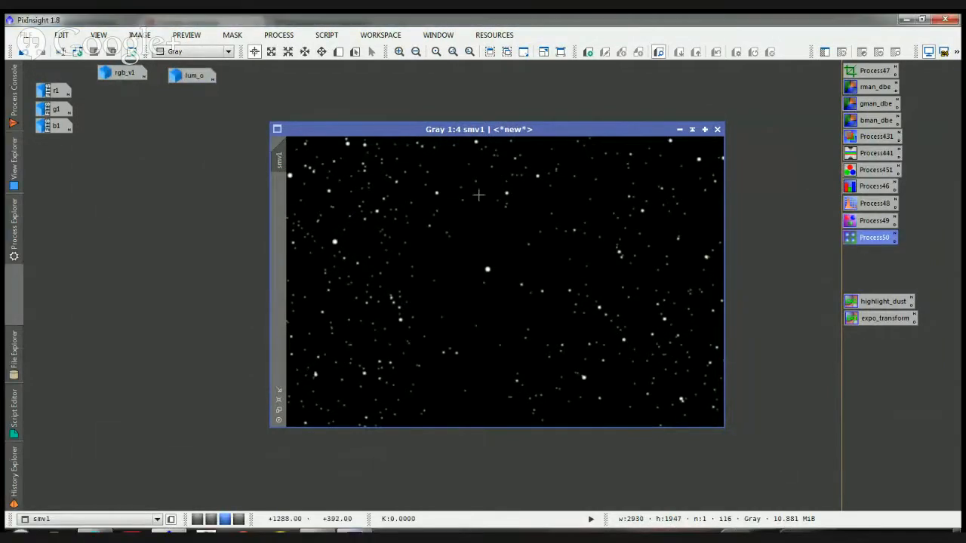
Duplicate the smv1 image and rename the copy to smv1c
{"action": "left_click_drag", "start_coordinate": [278, 154], "coordinate": [333, 218]}
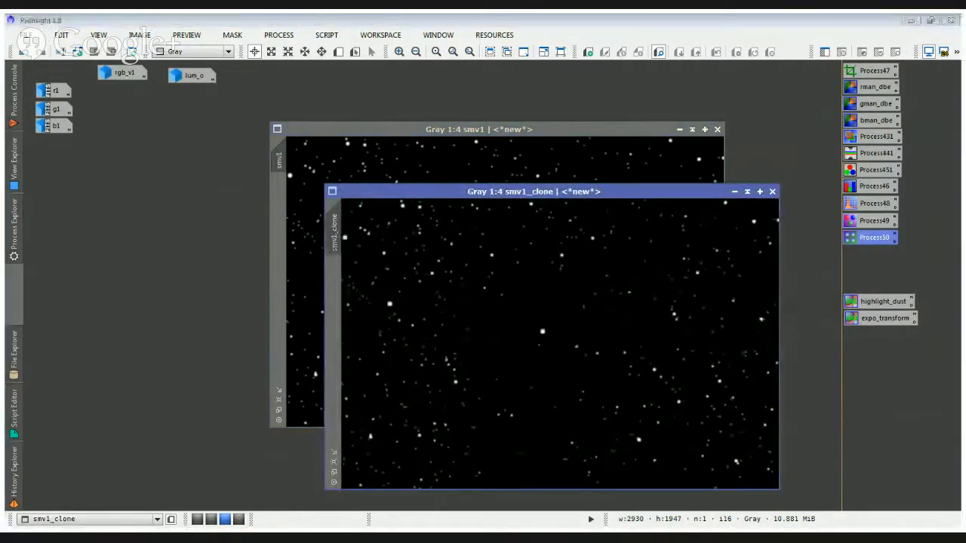
{"action": "double_click", "coordinate": [335, 234]}
{"action": "type", "text": "smvc"}
{"action": "key", "text": "Return"}
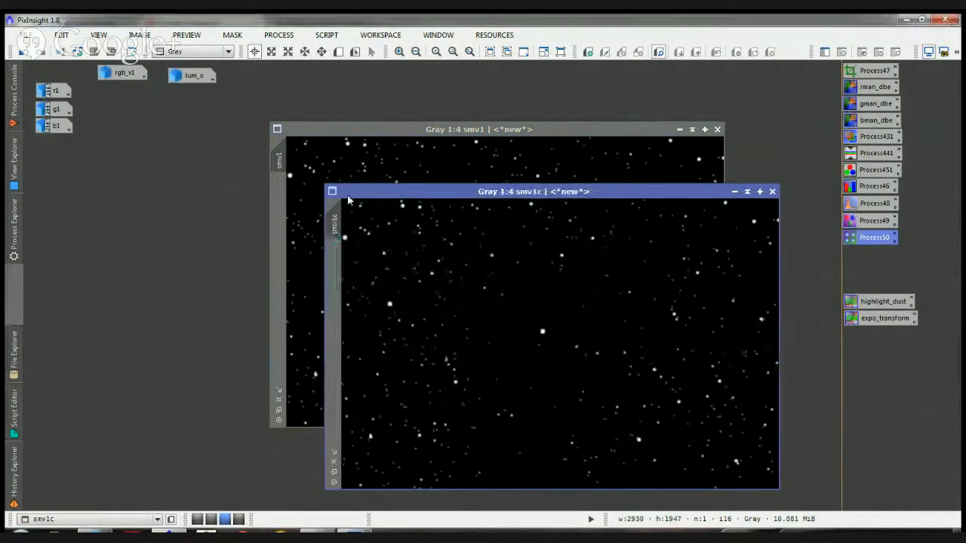
Arrange the smv1 and smv1c windows side by side without overlap
{"action": "left_click_drag", "start_coordinate": [368, 132], "coordinate": [168, 156]}
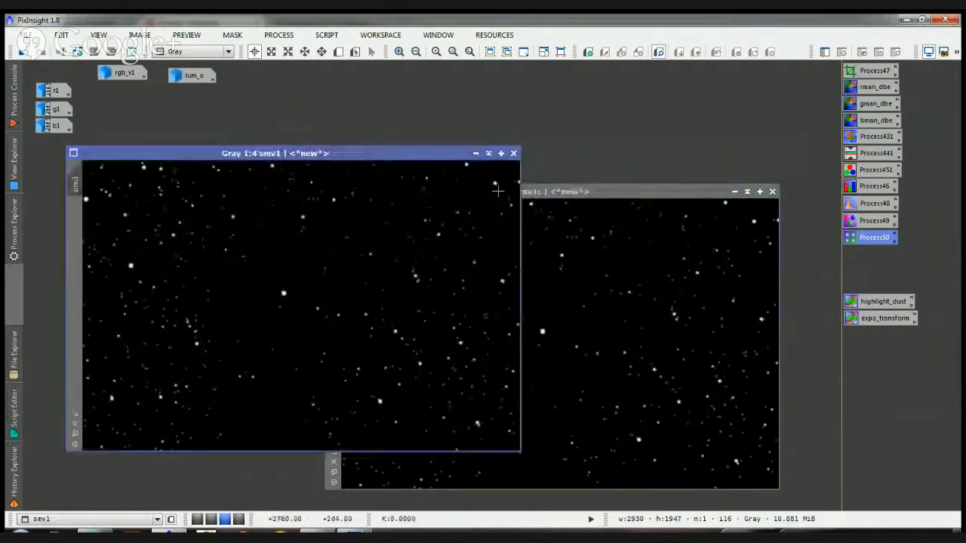
{"action": "left_click_drag", "start_coordinate": [528, 194], "coordinate": [634, 147]}
{"action": "left_click_drag", "start_coordinate": [399, 148], "coordinate": [360, 158]}
{"action": "left_click_drag", "start_coordinate": [581, 154], "coordinate": [616, 154]}
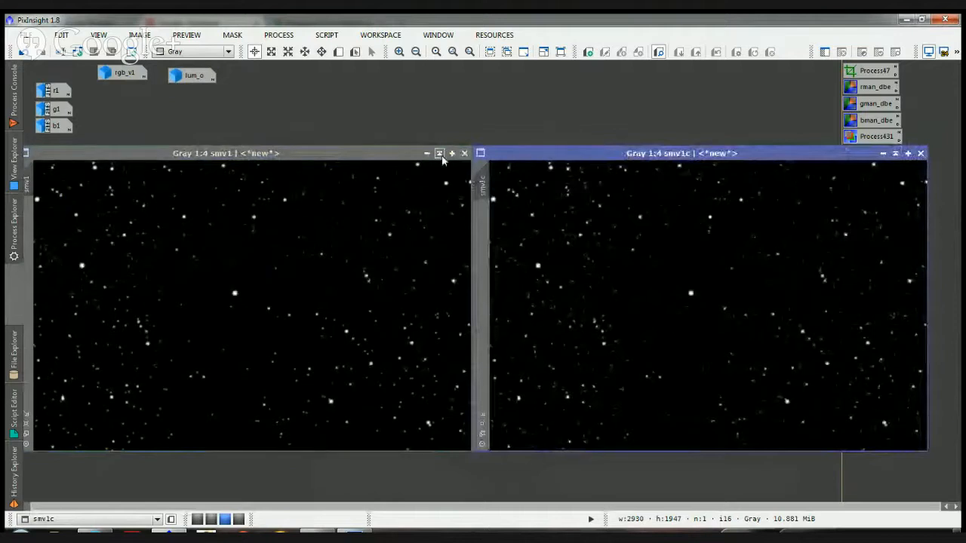
{"action": "left_click_drag", "start_coordinate": [388, 154], "coordinate": [399, 154]}
{"action": "left_click_drag", "start_coordinate": [525, 155], "coordinate": [532, 155]}
{"action": "left_click", "coordinate": [304, 226]}
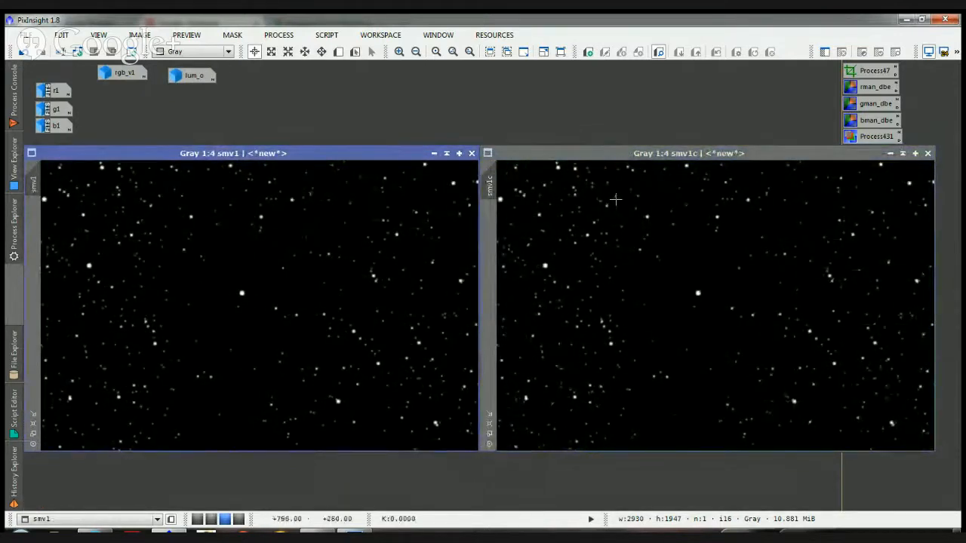
{"action": "left_click", "coordinate": [690, 187]}
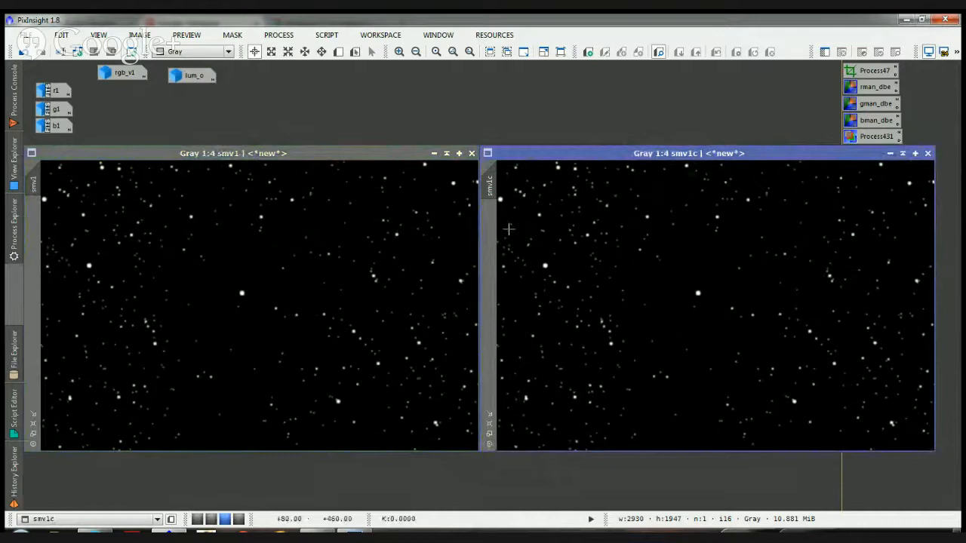
Open the MorphologicalTransformation process, reset it, and set the operator to Dilation (Maximum) with 2 iterations
{"action": "left_click", "coordinate": [13, 226]}
{"action": "double_click", "coordinate": [113, 186]}
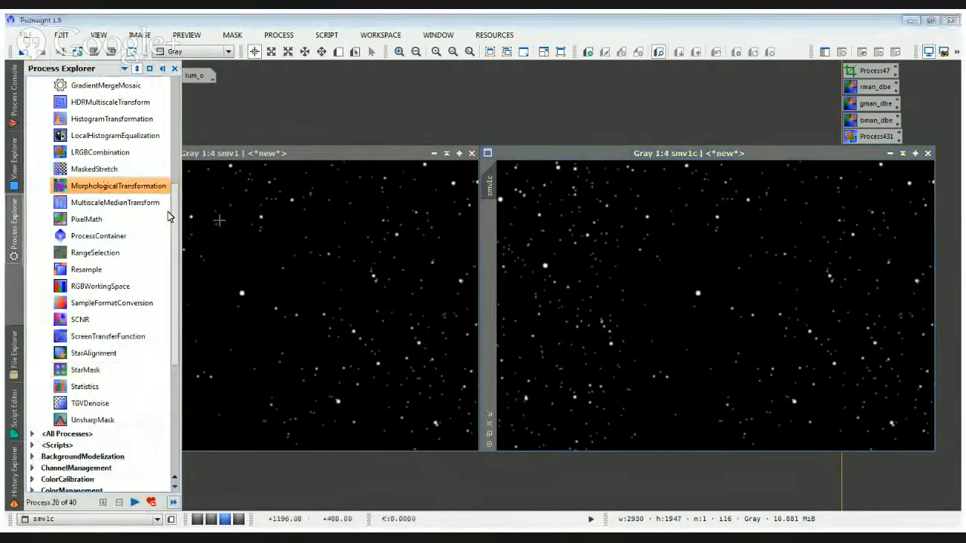
{"action": "left_click", "coordinate": [789, 363]}
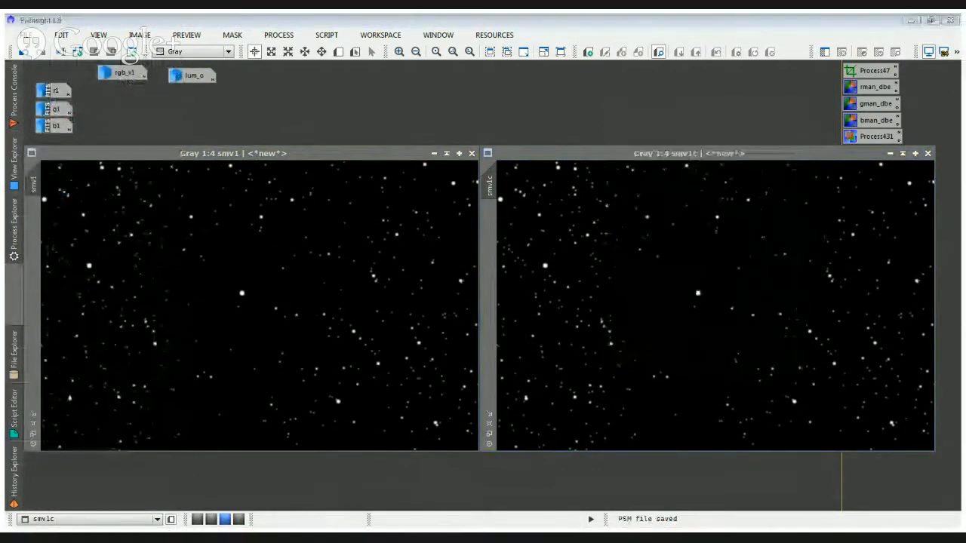
{"action": "left_click", "coordinate": [724, 147]}
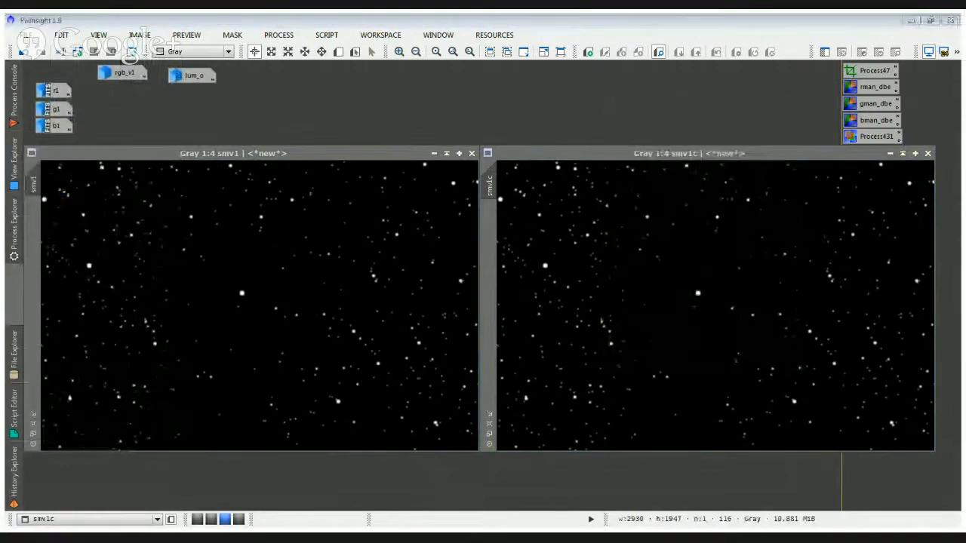
{"action": "left_click", "coordinate": [690, 167]}
{"action": "left_click", "coordinate": [682, 174]}
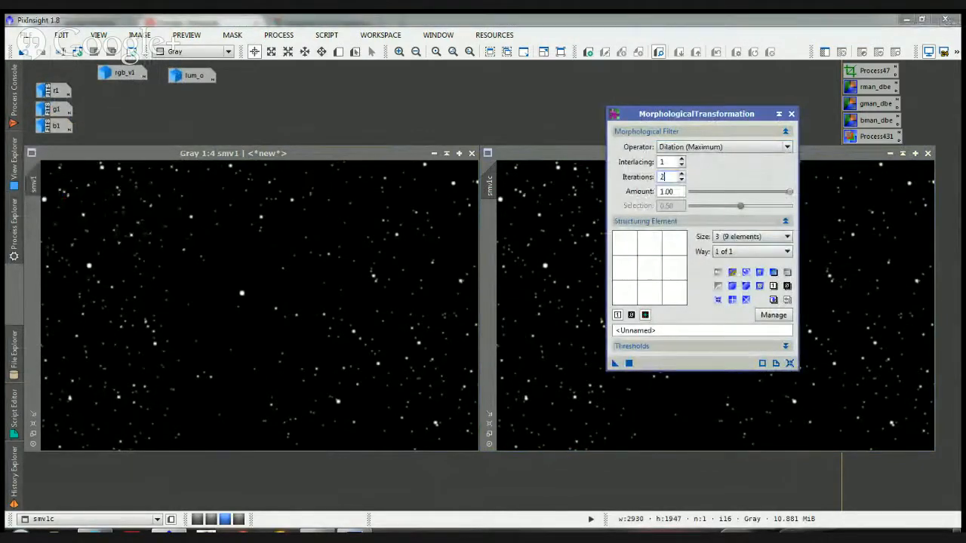
Set the structuring element to size 9 (81 elements) with a circular shape
{"action": "left_click", "coordinate": [753, 237]}
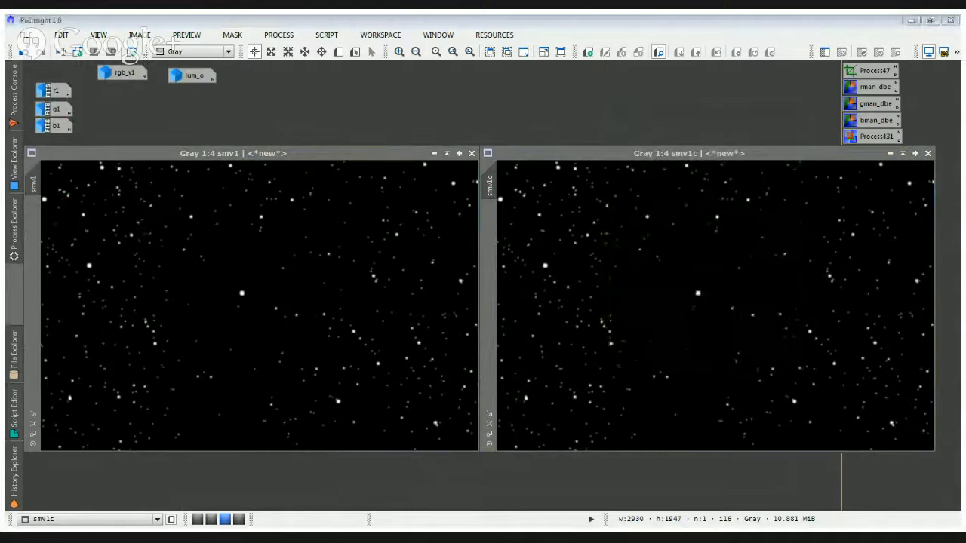
{"action": "left_click", "coordinate": [744, 277]}
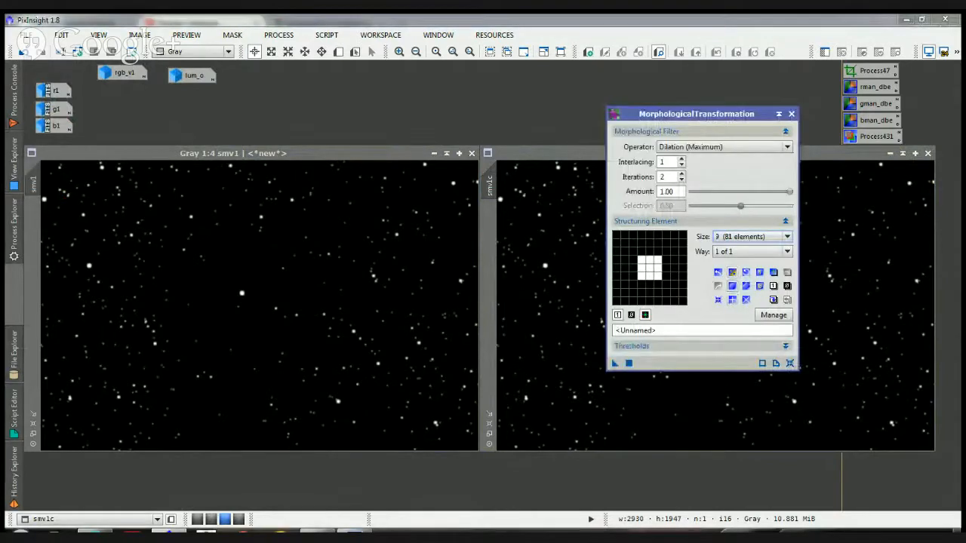
{"action": "left_click", "coordinate": [733, 286]}
Create a preview around the bright central stars of smv1c at 1:1 zoom and apply the dilation to that preview
{"action": "left_click", "coordinate": [556, 169]}
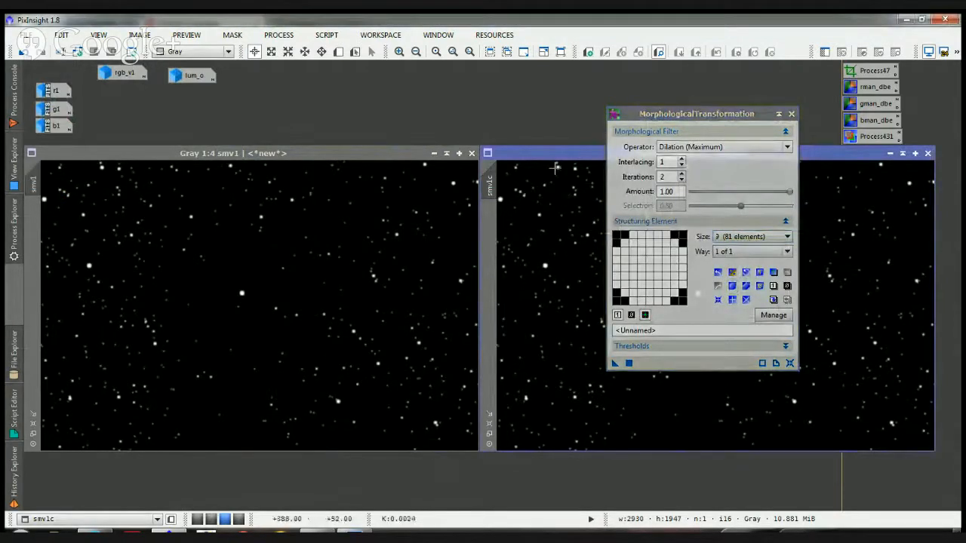
{"action": "left_click_drag", "start_coordinate": [555, 162], "coordinate": [212, 182]}
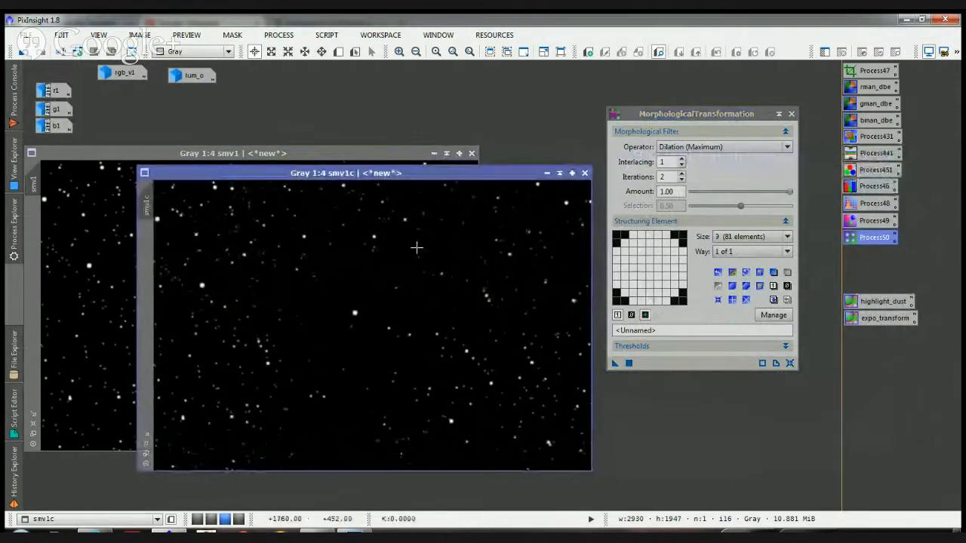
{"action": "key", "text": "ctrl+1"}
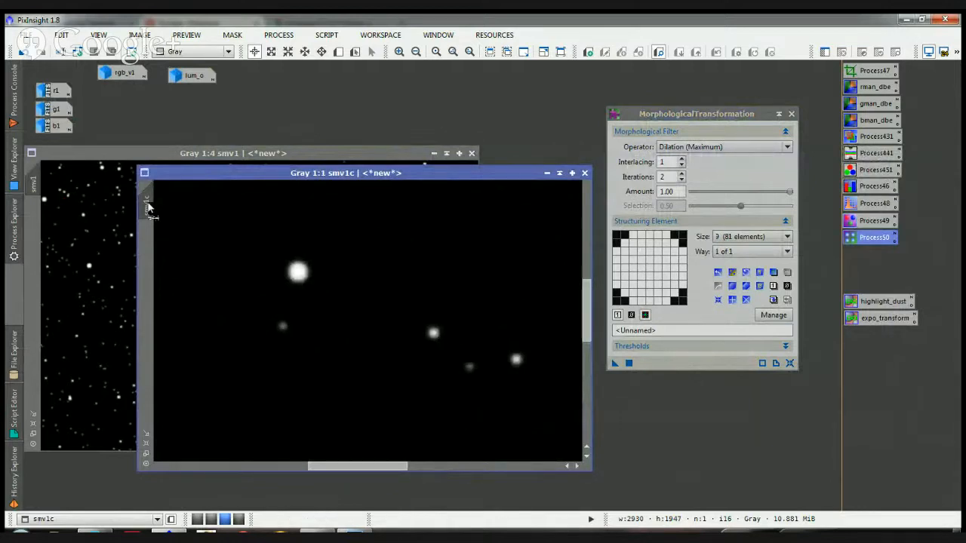
{"action": "key", "text": "alt+n"}
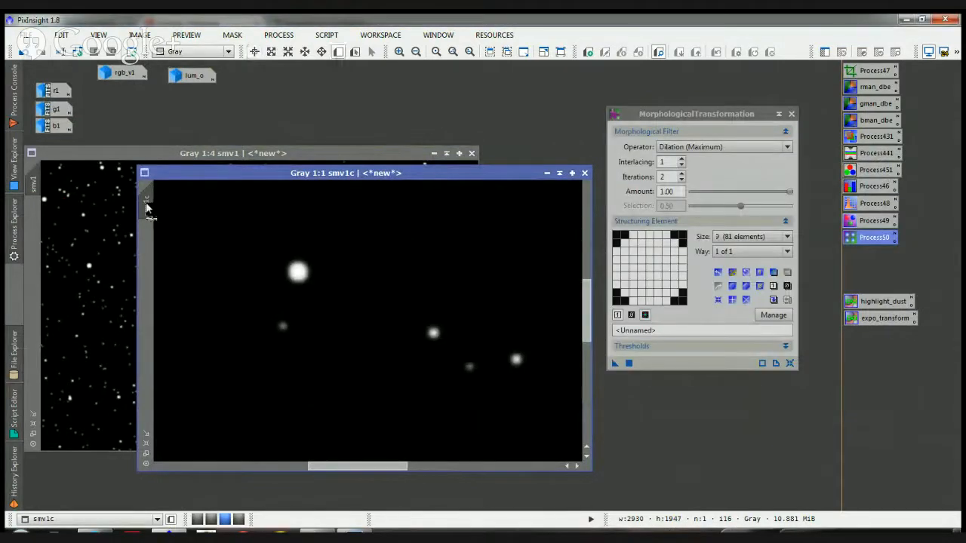
{"action": "left_click_drag", "start_coordinate": [208, 228], "coordinate": [548, 409]}
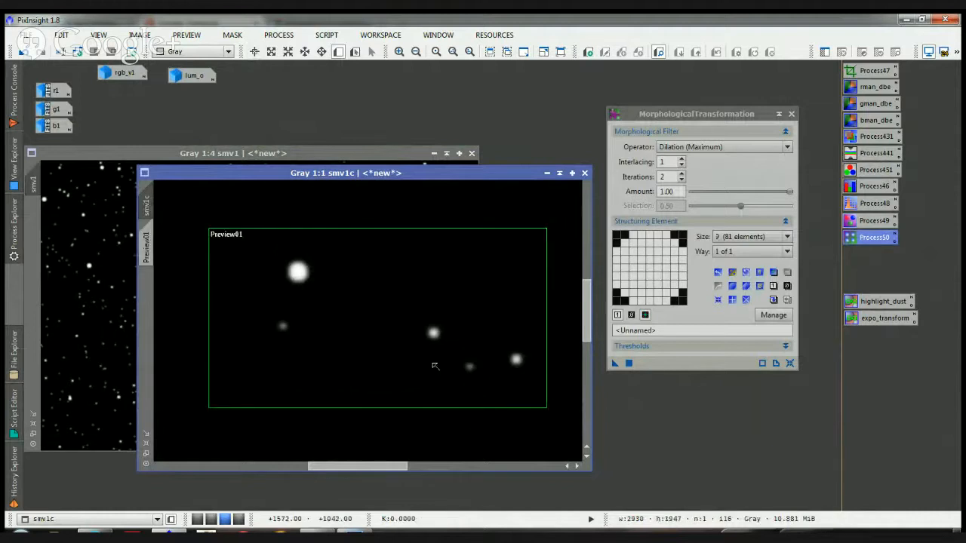
{"action": "left_click", "coordinate": [148, 249]}
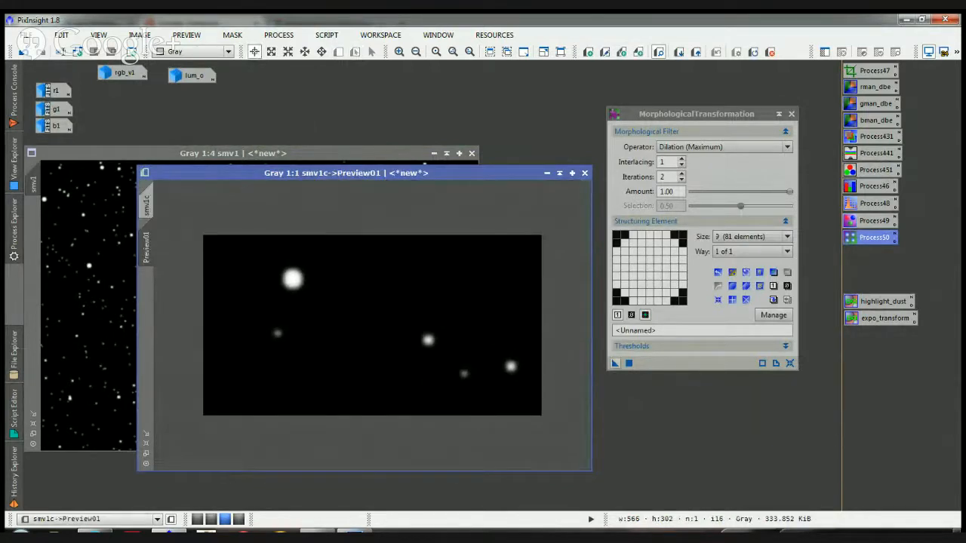
{"action": "left_click_drag", "start_coordinate": [615, 363], "coordinate": [468, 333]}
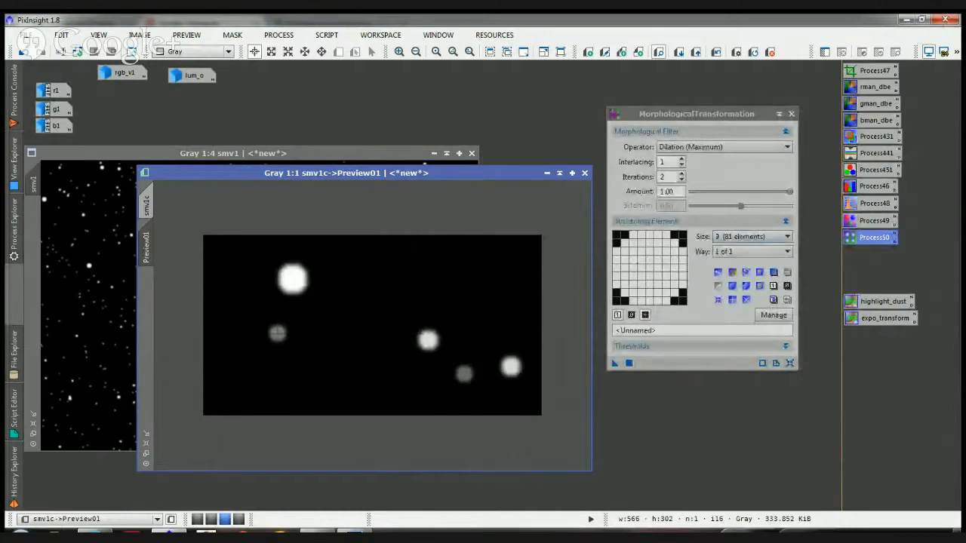
Try structuring element sizes 11 and 15 for the dilation on Preview01
{"action": "key", "text": "alt+Tab"}
{"action": "key", "text": "alt+Tab"}
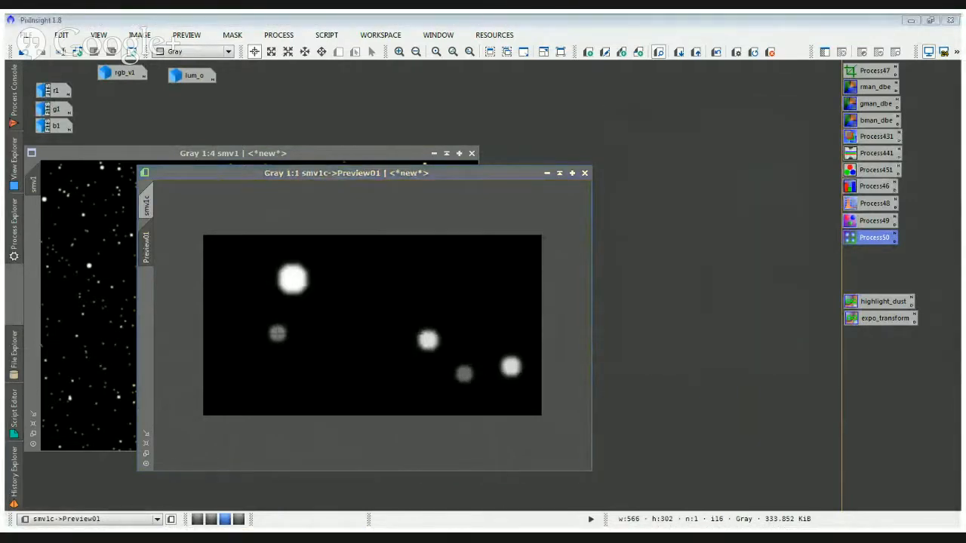
{"action": "key", "text": "alt+Tab"}
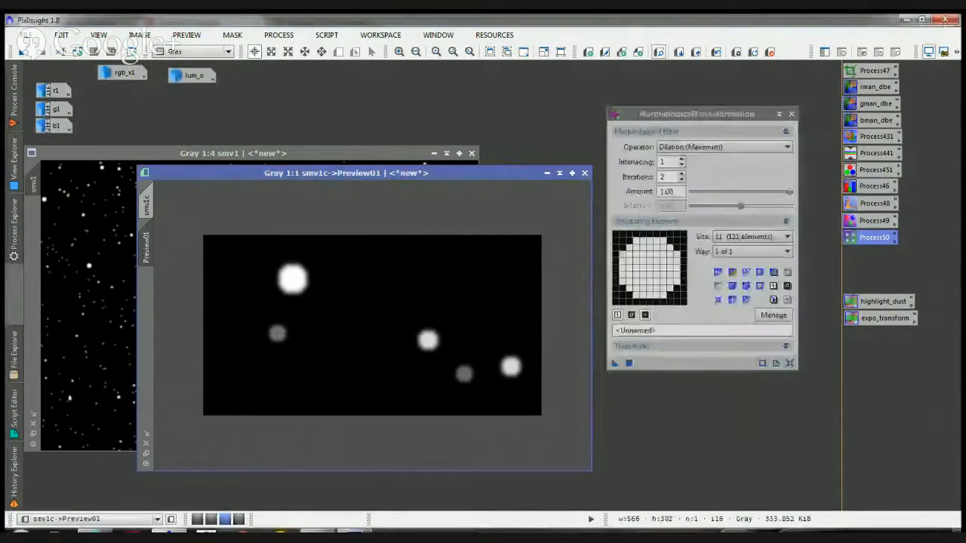
{"action": "key", "text": "alt+Tab"}
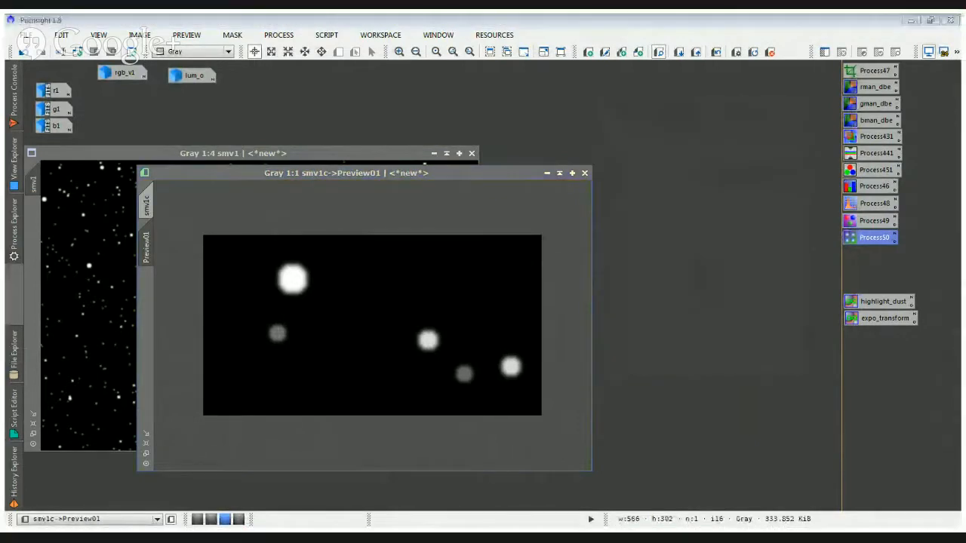
{"action": "key", "text": "alt+Tab"}
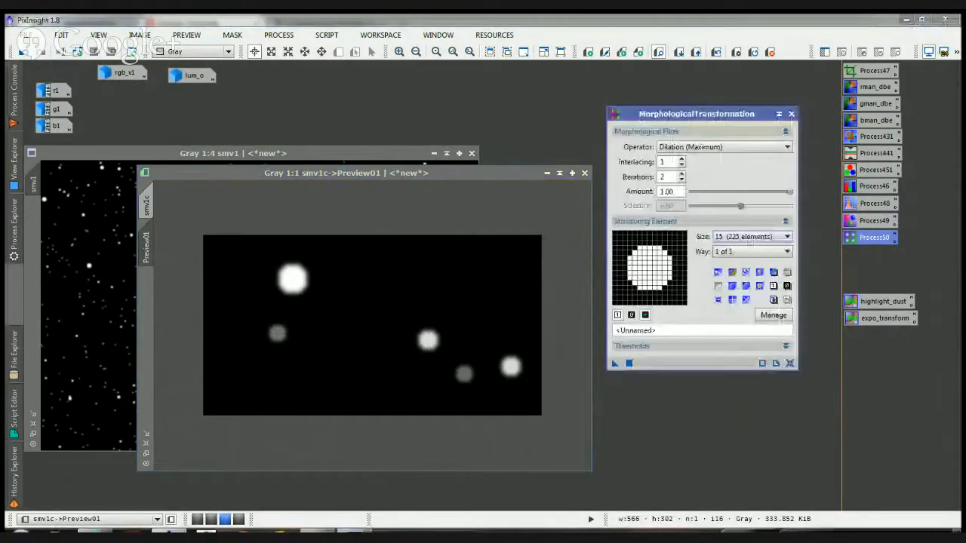
{"action": "left_click_drag", "start_coordinate": [615, 364], "coordinate": [445, 339]}
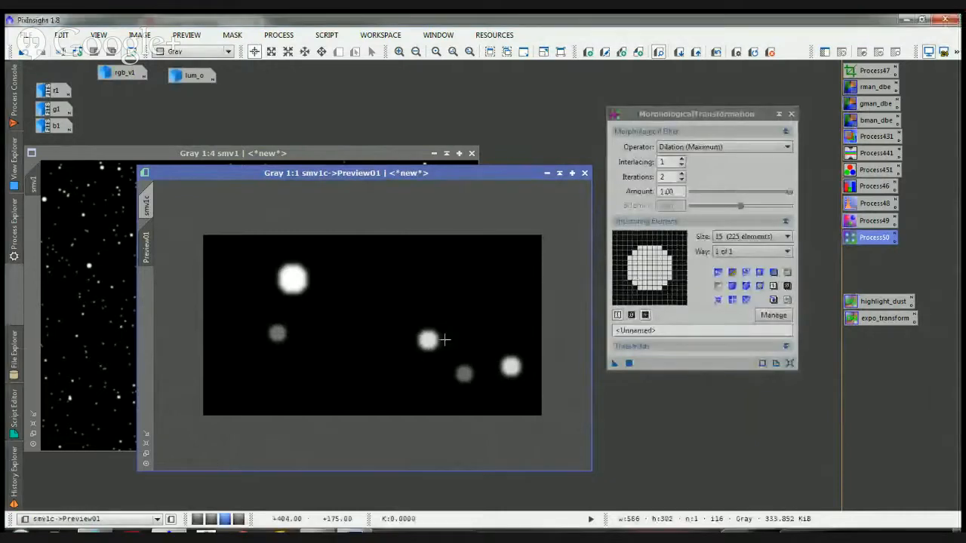
Compare Preview01 repeatedly with and without the size 15 dilation
{"action": "key", "text": "ctrl+shift+z"}
{"action": "key", "text": "ctrl+shift+z"}
{"action": "key", "text": "ctrl+shift+z"}
{"action": "key", "text": "ctrl+shift+z"}
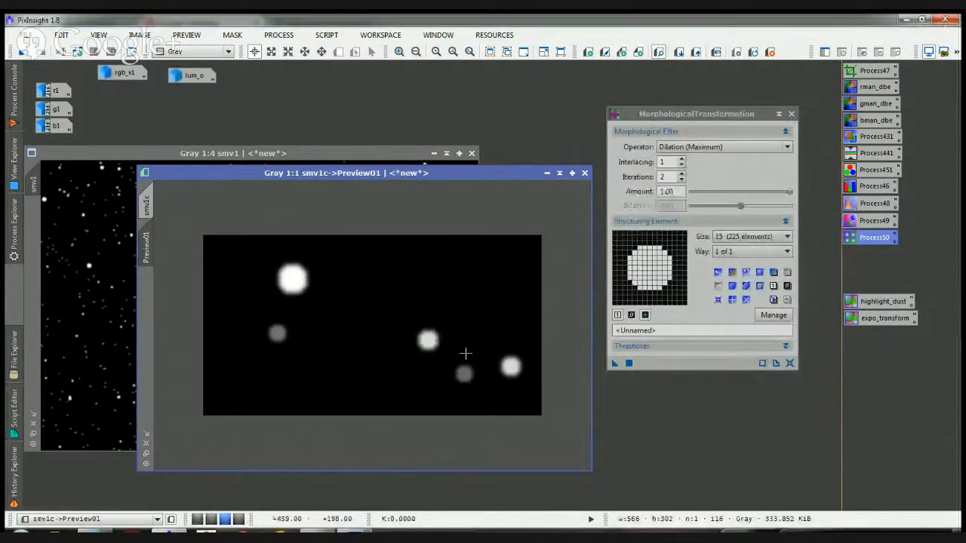
{"action": "key", "text": "ctrl+shift+z"}
{"action": "key", "text": "ctrl+shift+z"}
{"action": "key", "text": "ctrl+shift+z"}
{"action": "key", "text": "ctrl+shift+z"}
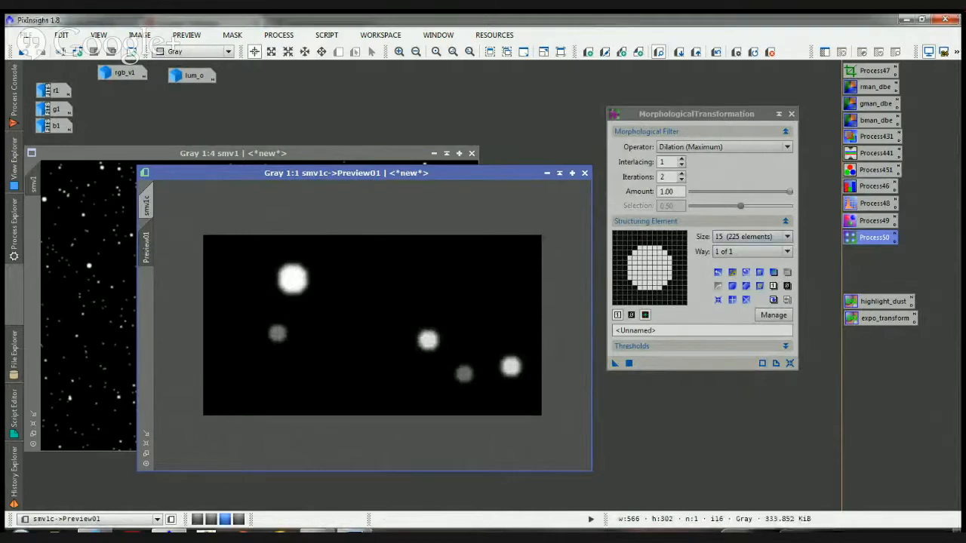
Set the structuring element size to 11 (121 elements) and apply the dilation to Preview01
{"action": "key", "text": "alt+Tab"}
{"action": "left_click", "coordinate": [753, 235]}
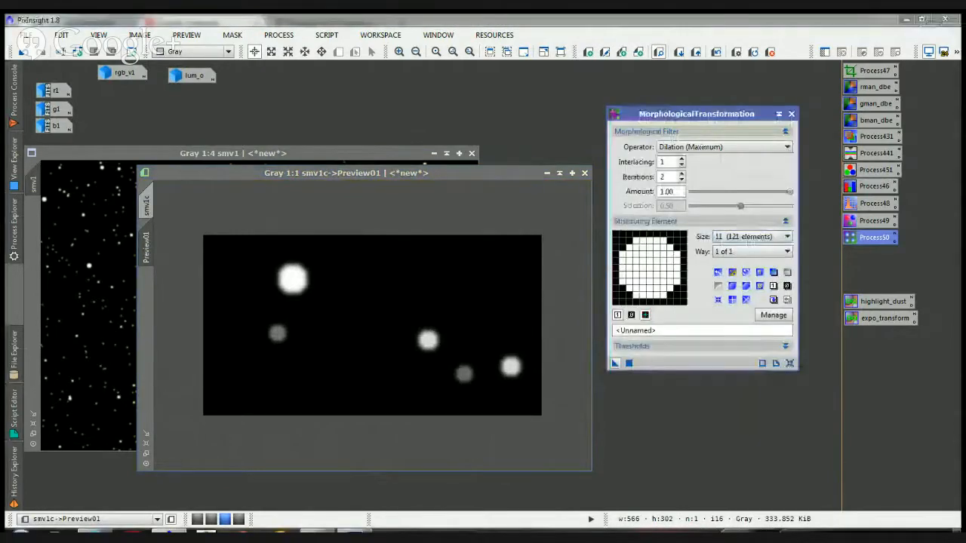
{"action": "left_click_drag", "start_coordinate": [616, 363], "coordinate": [490, 324]}
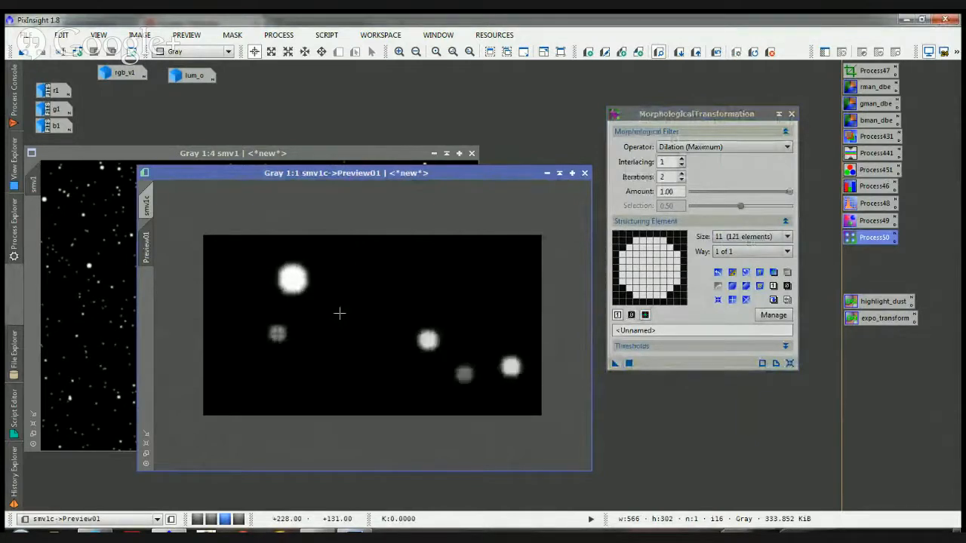
Delete Preview01 and apply the size 11 dilation to the whole smv1c image, then show it at 1:4 zoom
{"action": "left_click", "coordinate": [753, 52]}
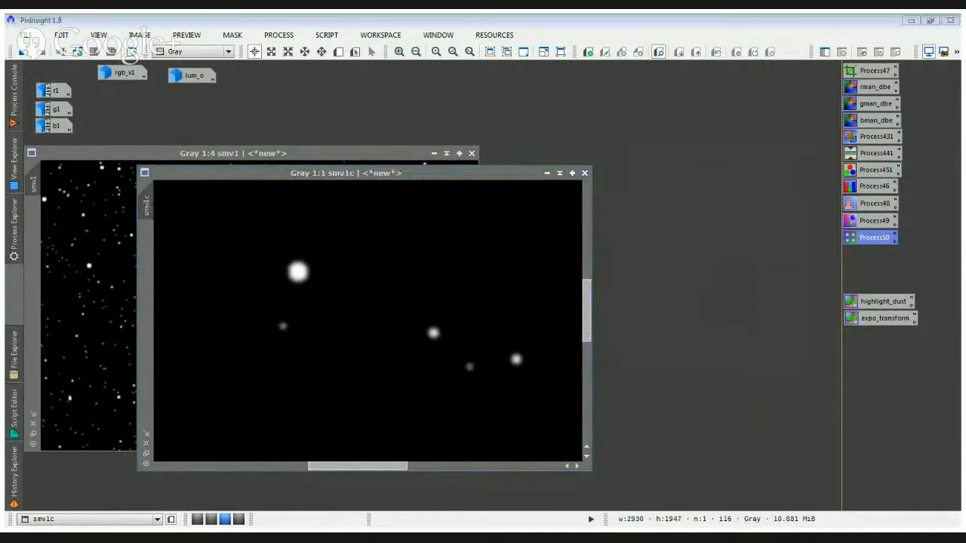
{"action": "left_click_drag", "start_coordinate": [615, 364], "coordinate": [492, 354]}
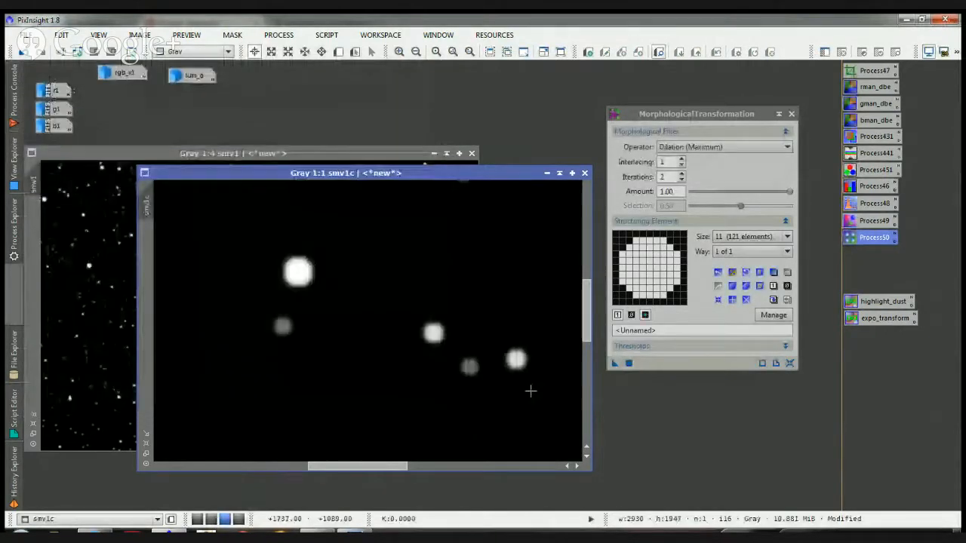
{"action": "key", "text": "ctrl+0"}
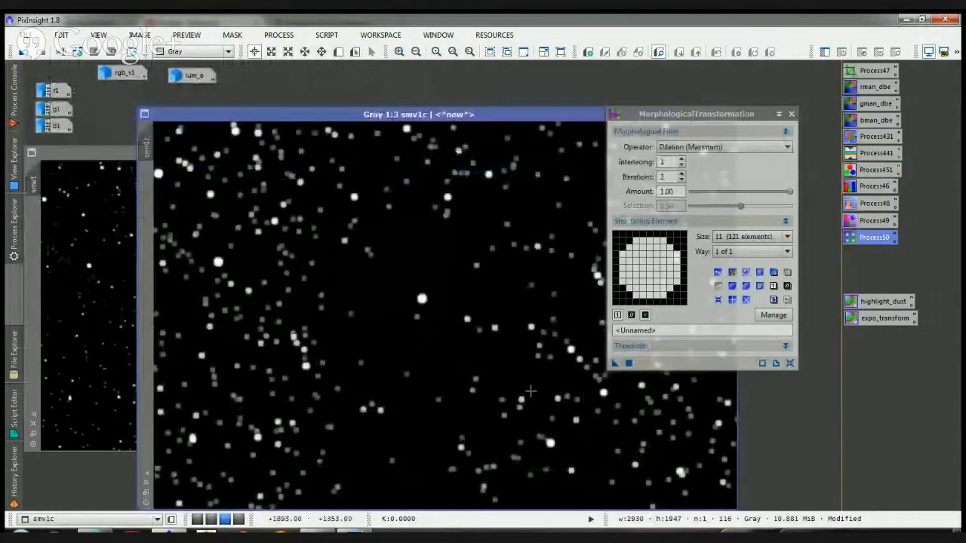
{"action": "left_click_drag", "start_coordinate": [490, 124], "coordinate": [586, 95]}
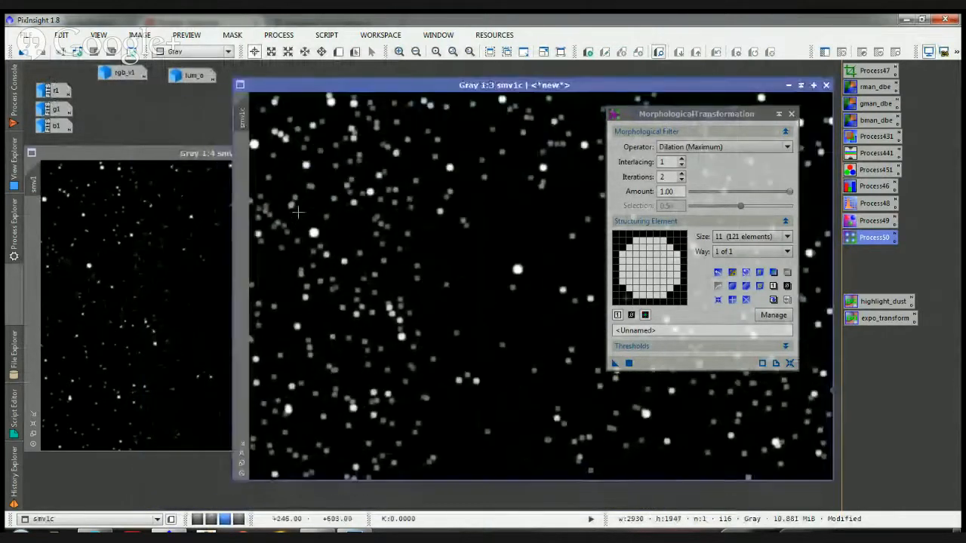
{"action": "key", "text": "ctrl+minus"}
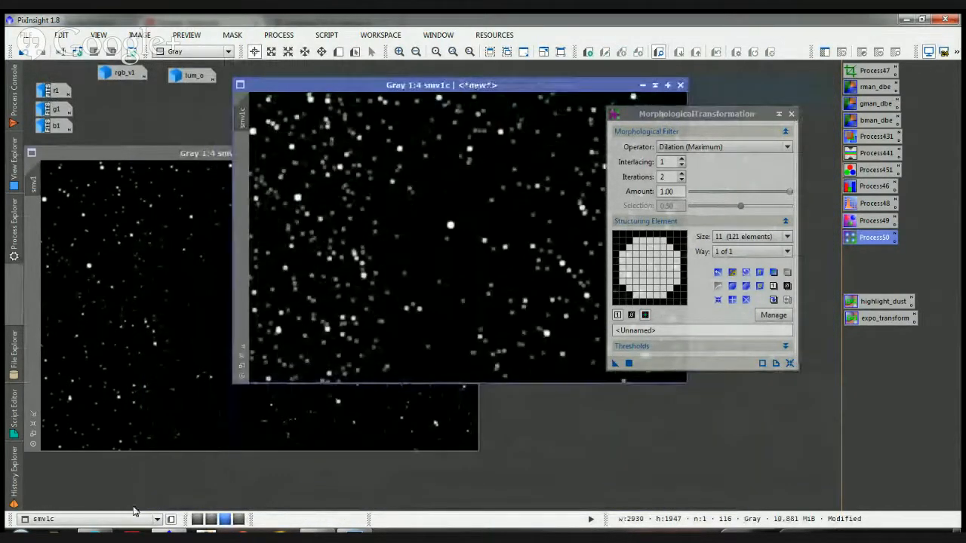
Arrange the smv1c image beside smv1 with the MorphologicalTransformation dialog out of the way
{"action": "left_click", "coordinate": [99, 533]}
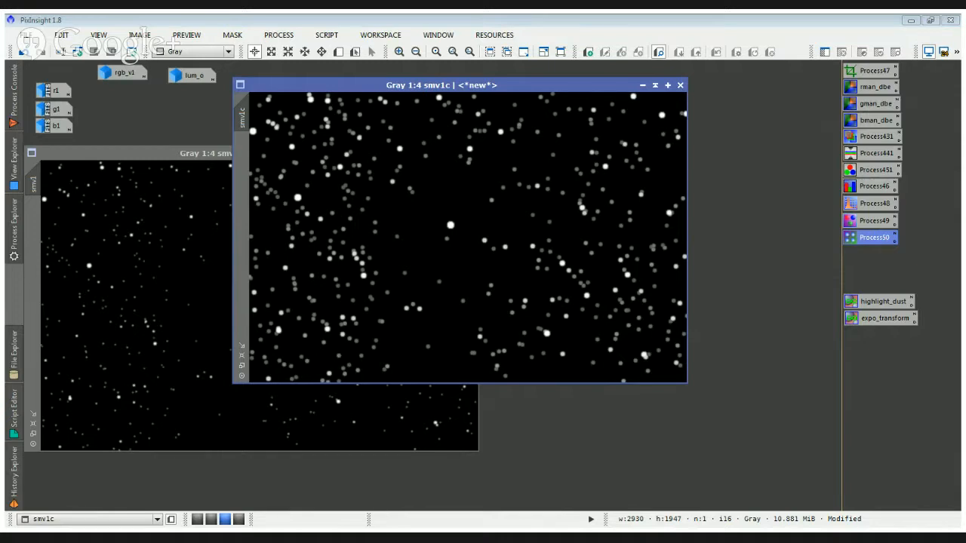
{"action": "left_click", "coordinate": [260, 278]}
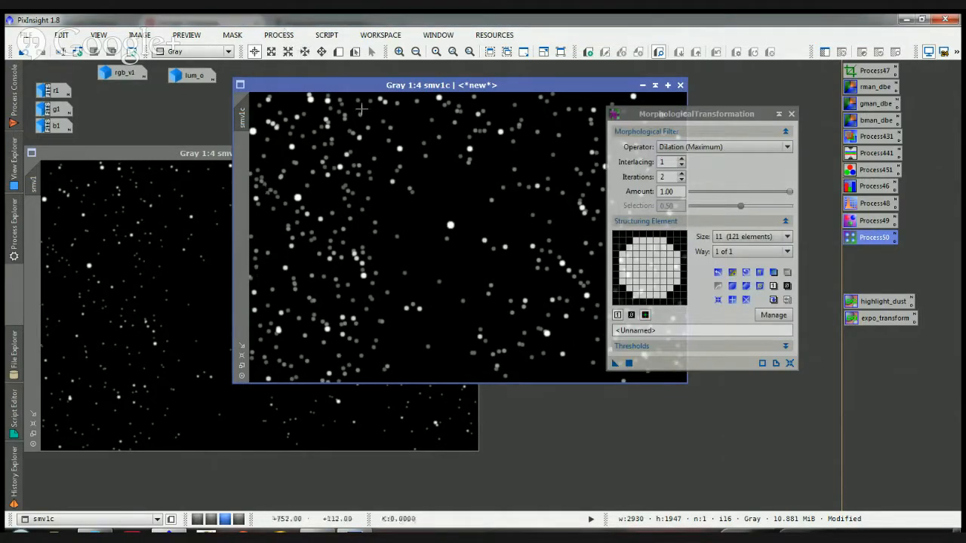
{"action": "left_click_drag", "start_coordinate": [361, 85], "coordinate": [406, 137]}
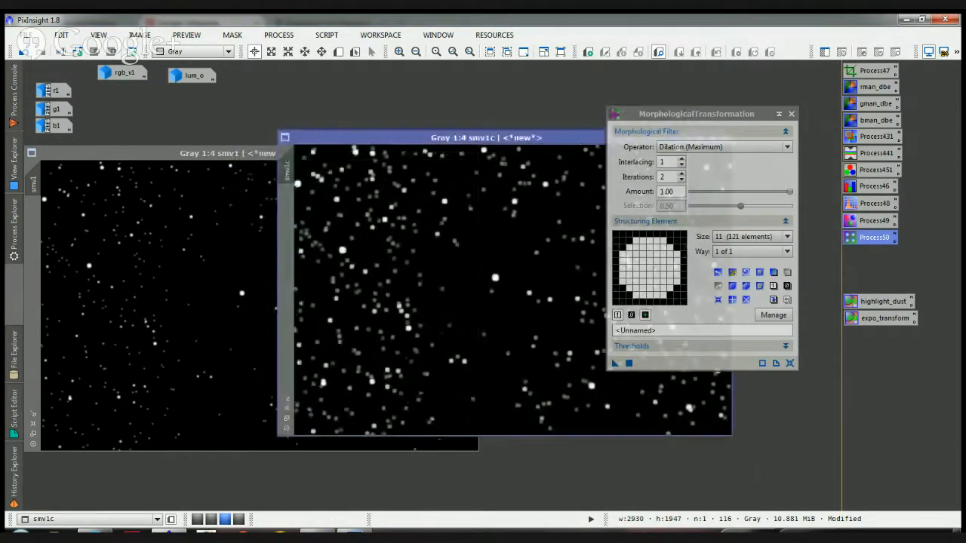
{"action": "left_click_drag", "start_coordinate": [690, 114], "coordinate": [890, 253]}
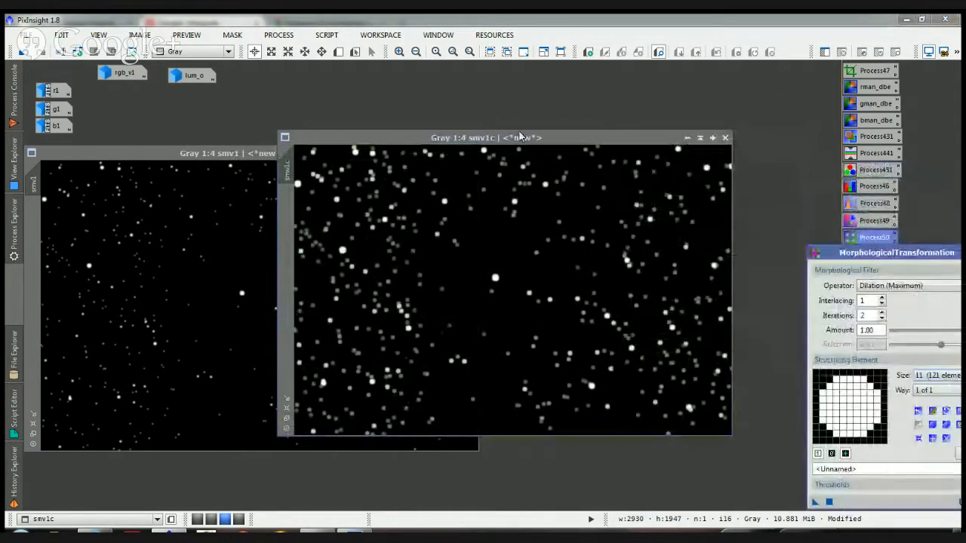
{"action": "left_click_drag", "start_coordinate": [520, 136], "coordinate": [620, 147]}
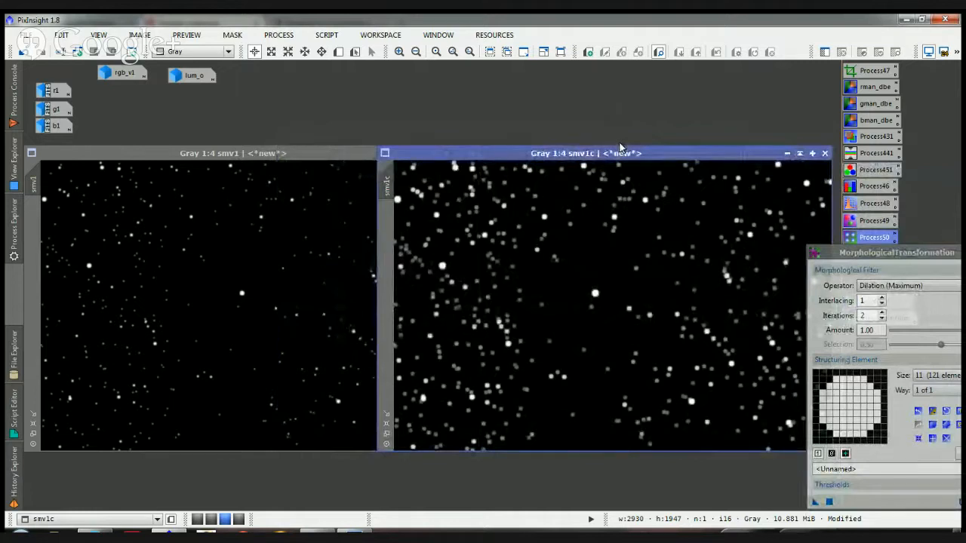
Compare the original star mask smv1 with the dilated smv1c by bringing each image to the front alternately
{"action": "left_click", "coordinate": [325, 283]}
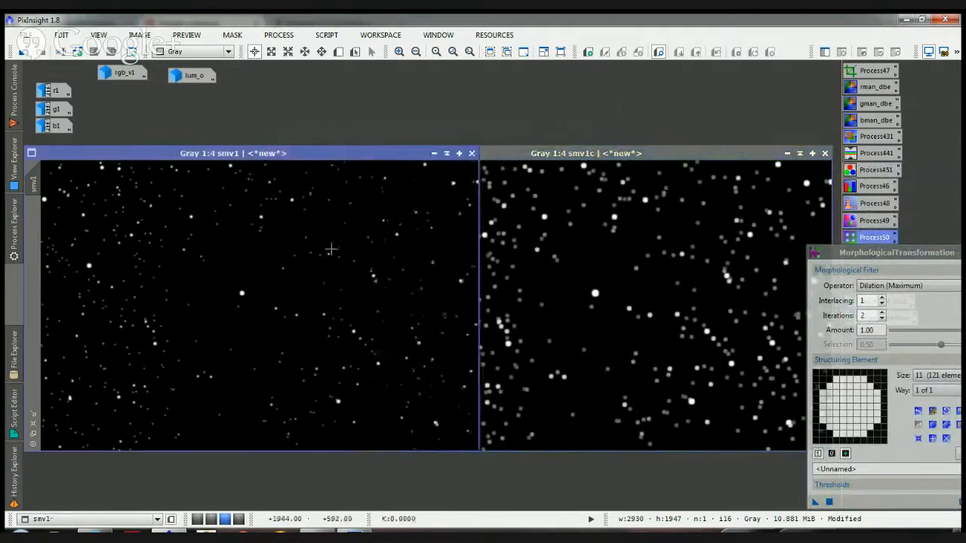
{"action": "left_click", "coordinate": [604, 293]}
{"action": "left_click", "coordinate": [312, 289]}
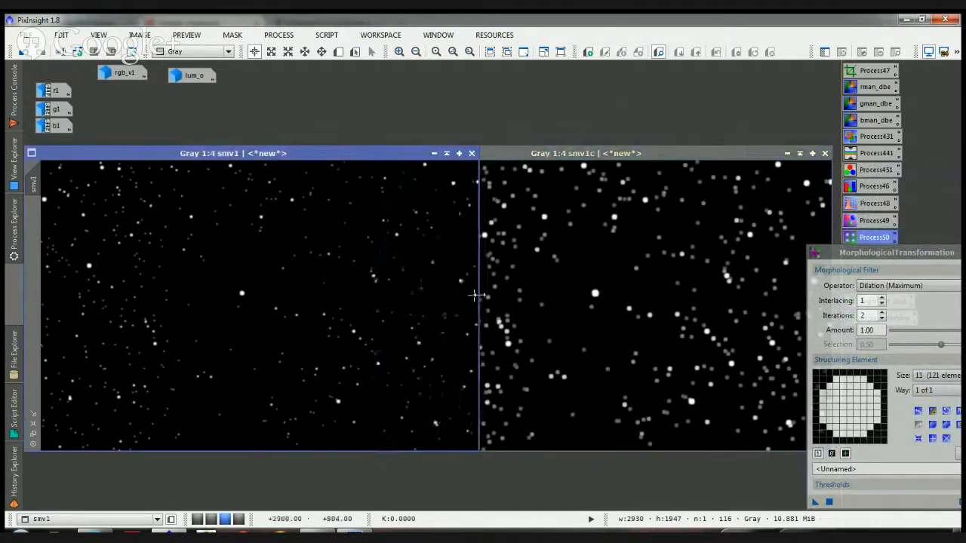
{"action": "left_click", "coordinate": [517, 297]}
{"action": "left_click", "coordinate": [296, 285]}
{"action": "left_click", "coordinate": [586, 280]}
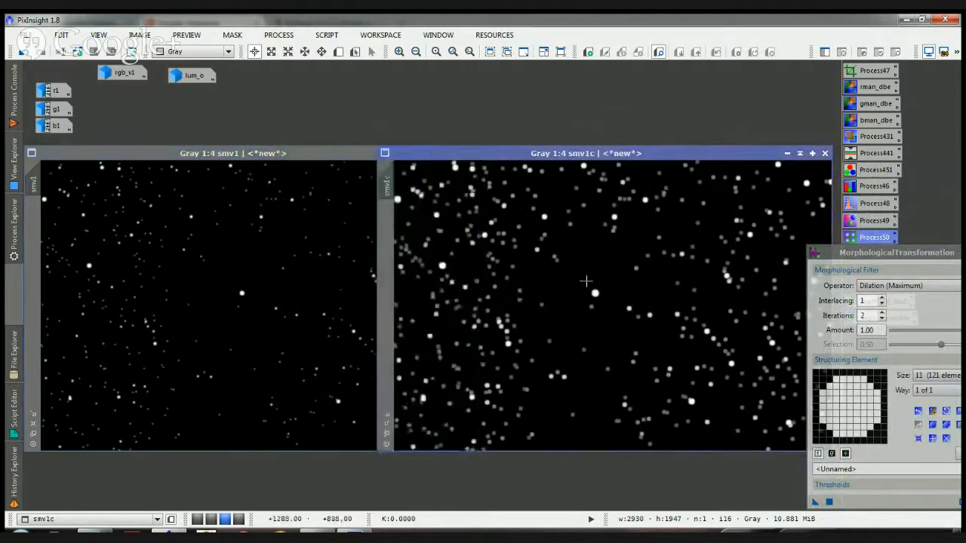
{"action": "left_click", "coordinate": [327, 252]}
{"action": "left_click", "coordinate": [596, 270]}
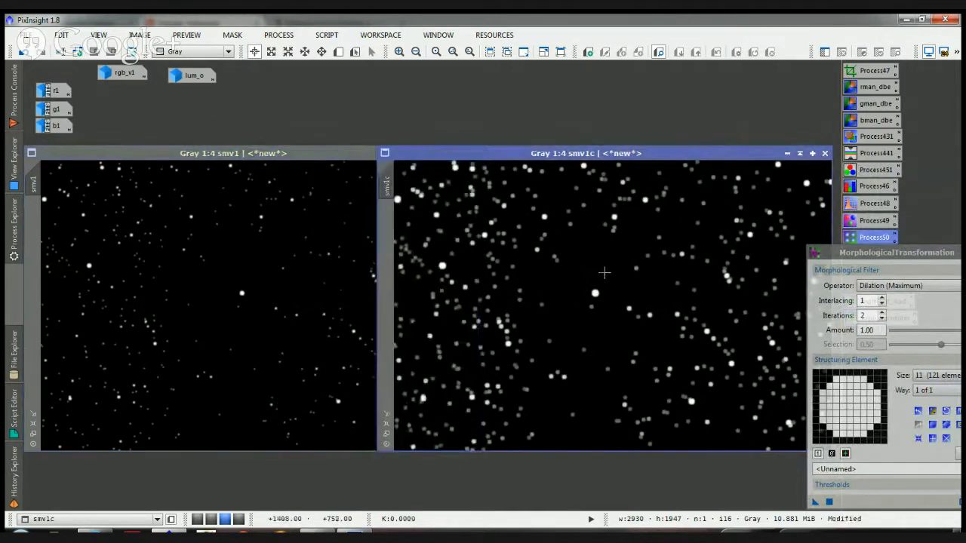
Place smv1c beside smv1 without overlap and close the MorphologicalTransformation dialog
{"action": "left_click_drag", "start_coordinate": [895, 252], "coordinate": [857, 71]}
{"action": "left_click_drag", "start_coordinate": [577, 148], "coordinate": [668, 162]}
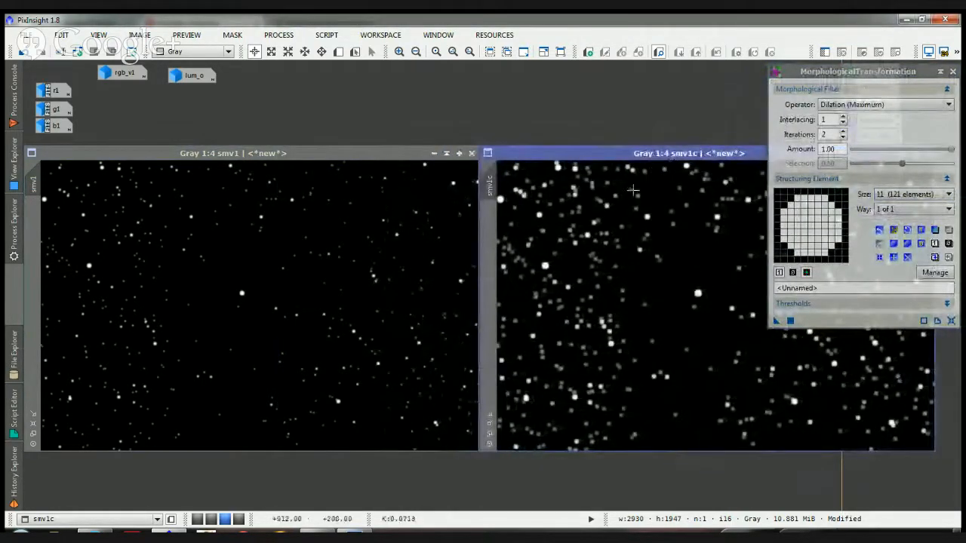
{"action": "left_click_drag", "start_coordinate": [858, 71], "coordinate": [807, 91]}
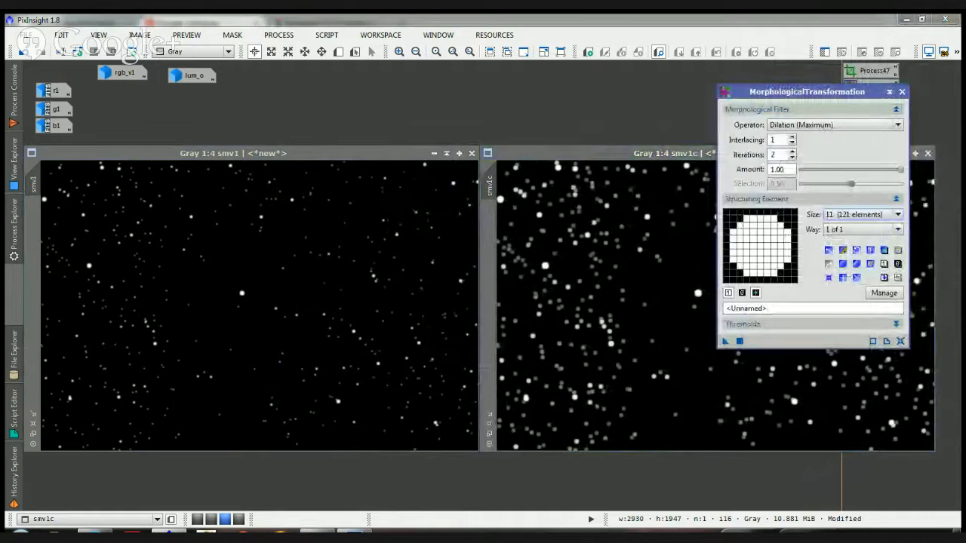
{"action": "left_click", "coordinate": [902, 91]}
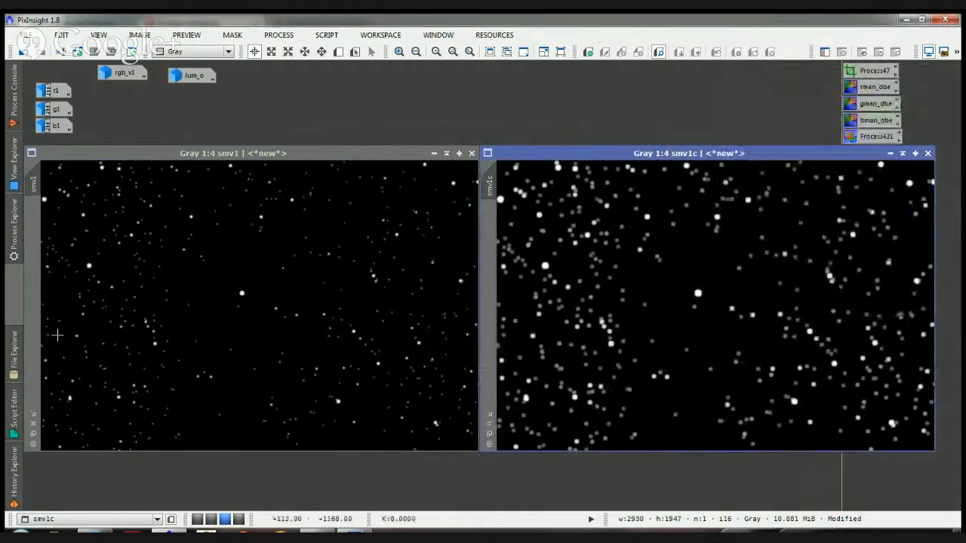
Open PixelMath and enter the expression smv1 + smv1c for RGB/K
{"action": "left_click", "coordinate": [10, 252]}
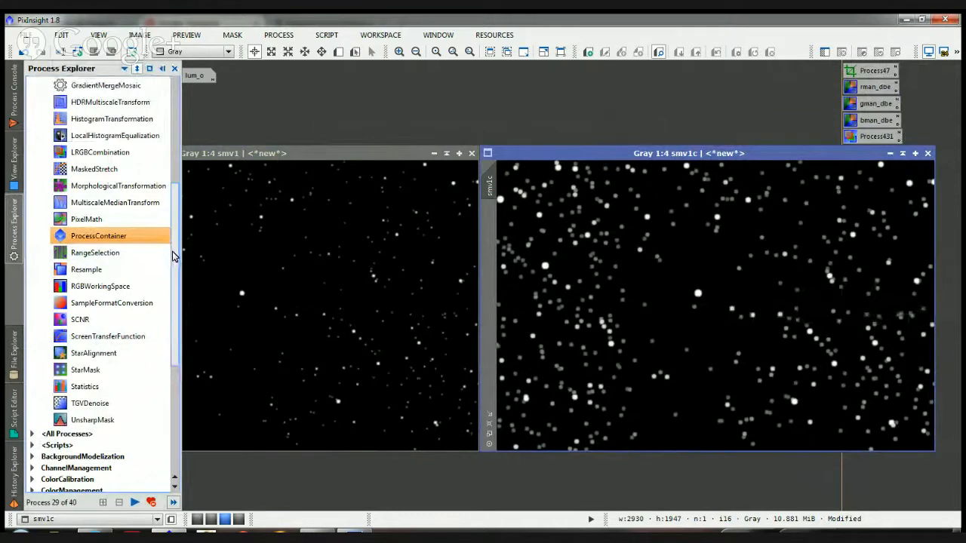
{"action": "scroll", "coordinate": [172, 258], "scroll_direction": "down", "scroll_amount": 1}
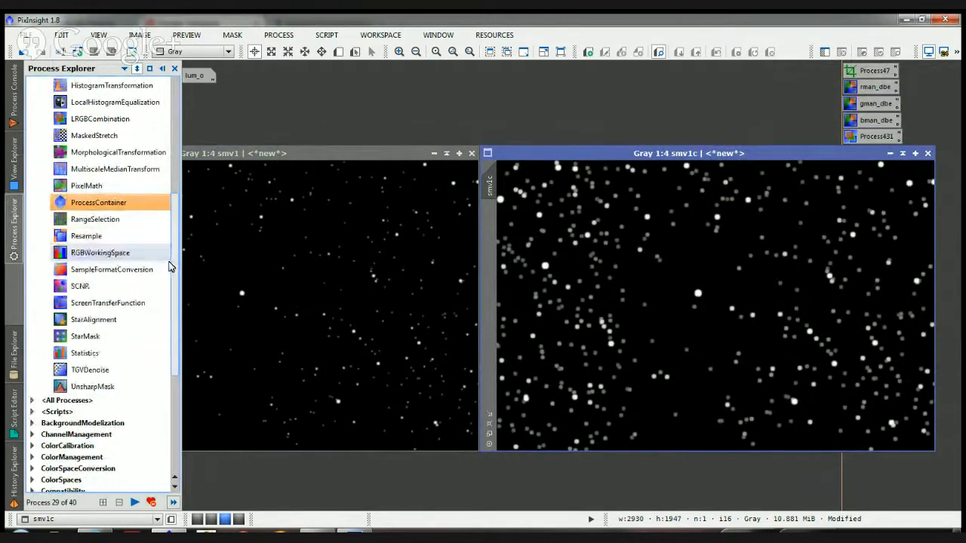
{"action": "scroll", "coordinate": [172, 253], "scroll_direction": "up", "scroll_amount": 2}
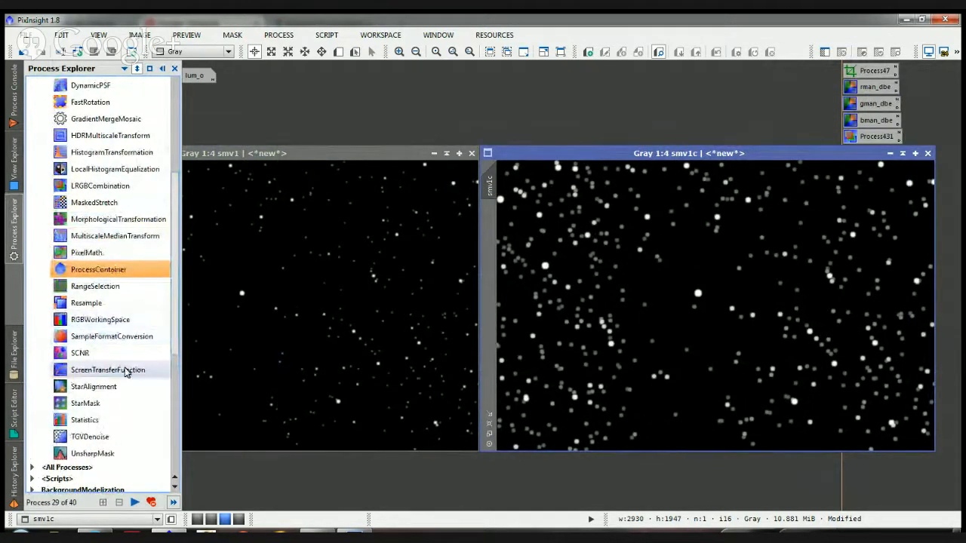
{"action": "double_click", "coordinate": [110, 253]}
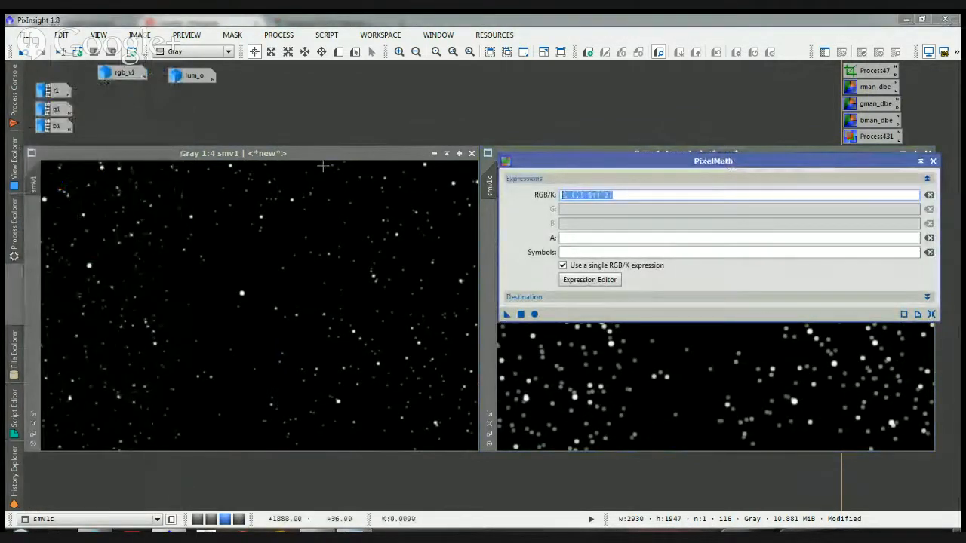
{"action": "type", "text": "sm"}
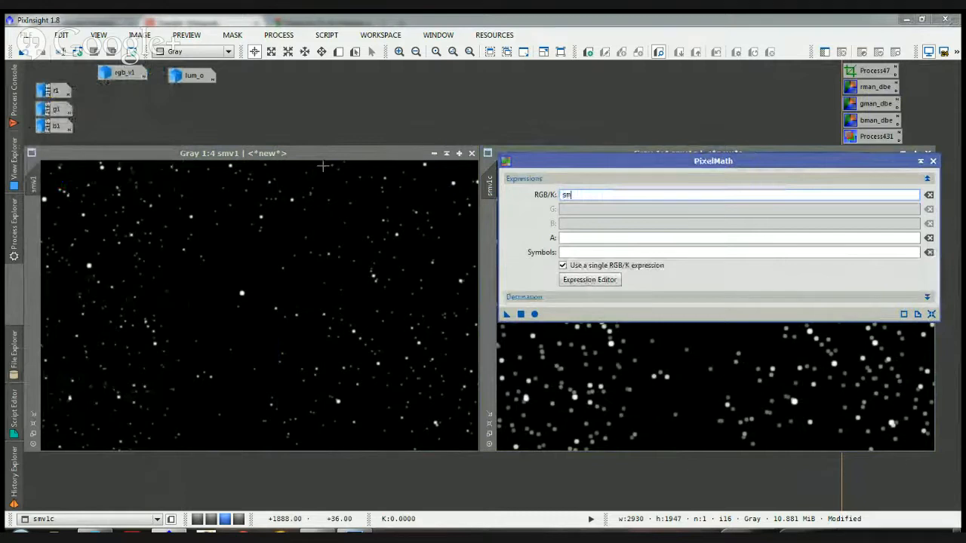
{"action": "type", "text": "v1 + smv1c"}
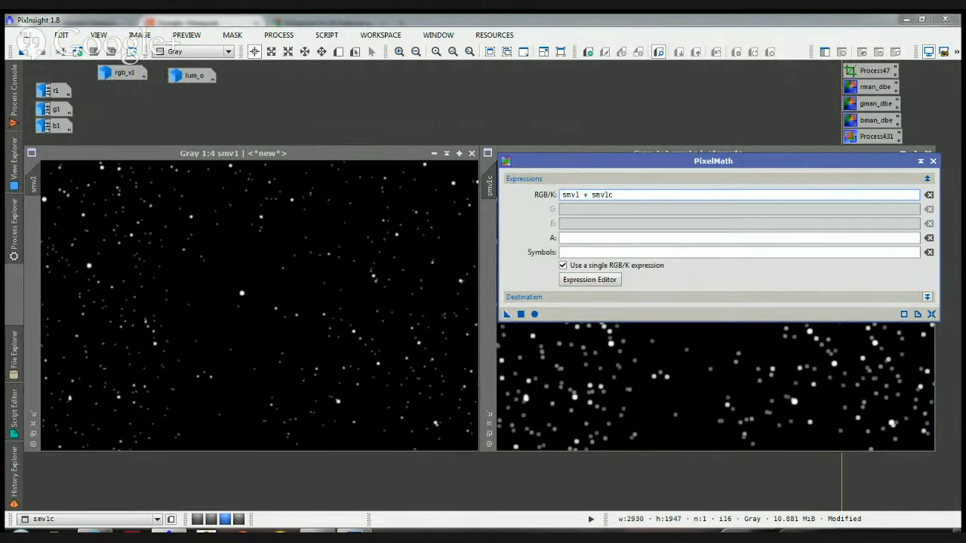
Keep RGB Color as the destination colour space and run PixelMath on smv1c to create a new image
{"action": "left_click", "coordinate": [928, 298]}
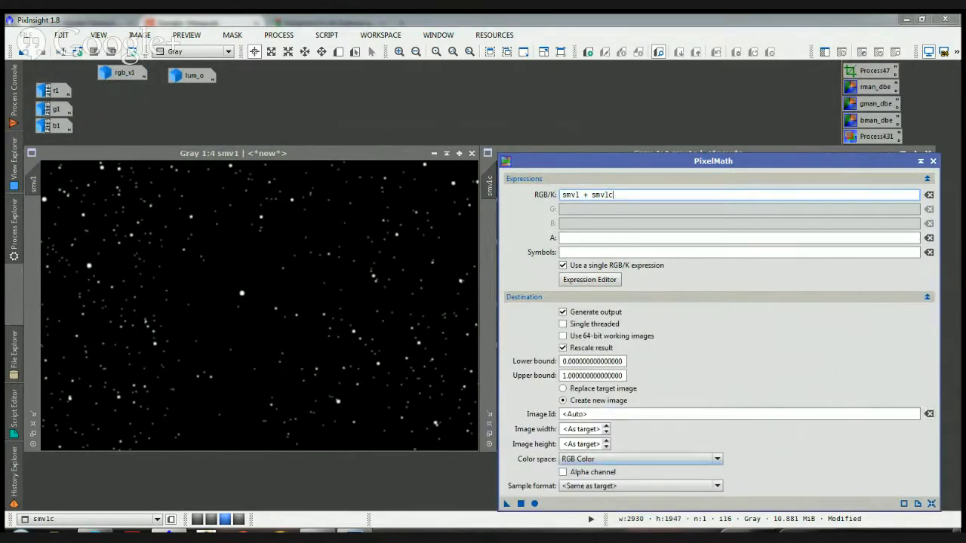
{"action": "left_click", "coordinate": [716, 459]}
{"action": "left_click", "coordinate": [604, 473]}
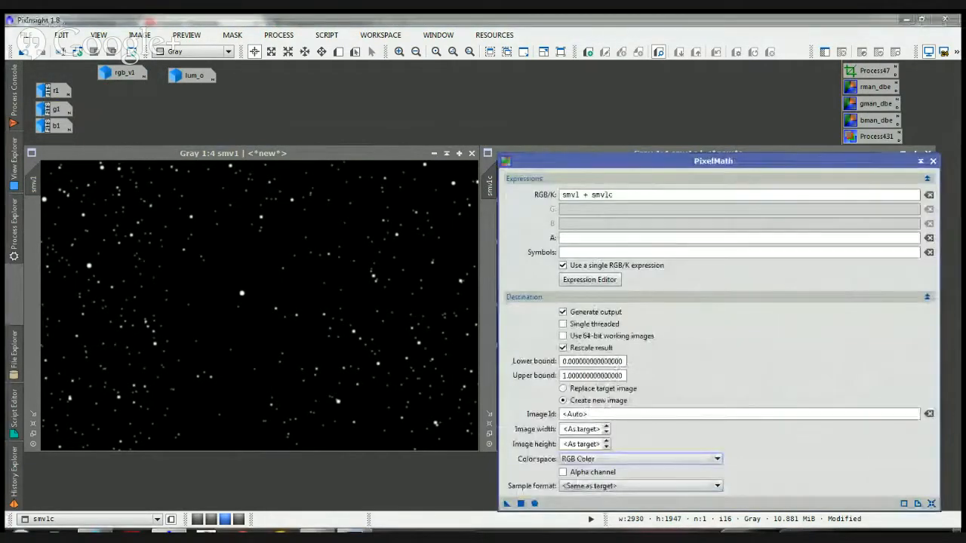
{"action": "left_click", "coordinate": [927, 298]}
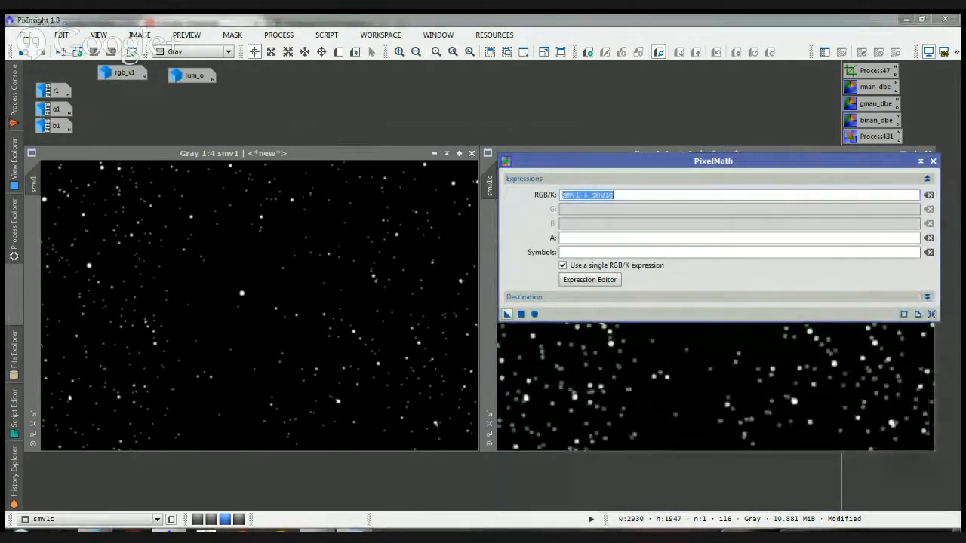
{"action": "left_click_drag", "start_coordinate": [507, 315], "coordinate": [688, 415]}
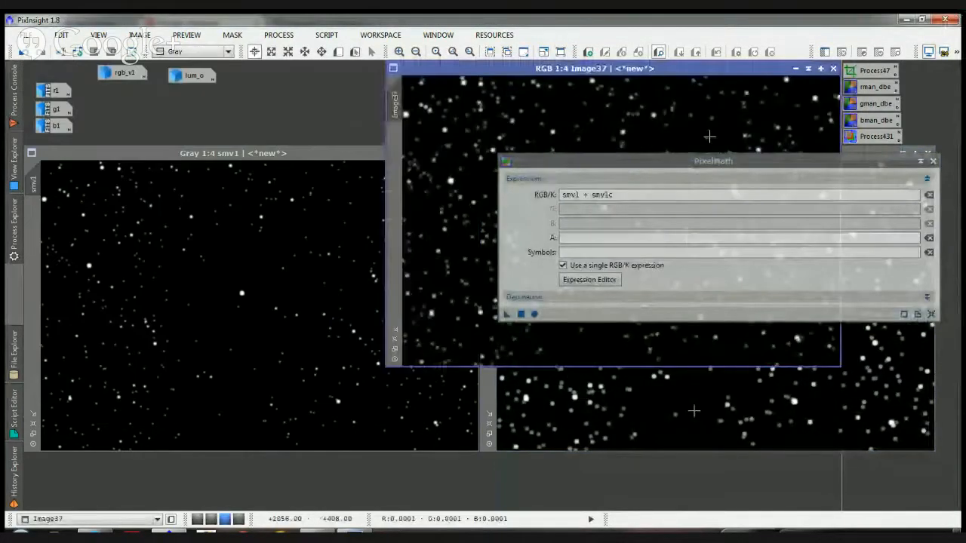
Examine the stars in the combined mask image at 1:1 zoom across its different areas
{"action": "left_click_drag", "start_coordinate": [592, 75], "coordinate": [314, 147]}
{"action": "scroll", "coordinate": [313, 147], "scroll_direction": "up", "scroll_amount": 2}
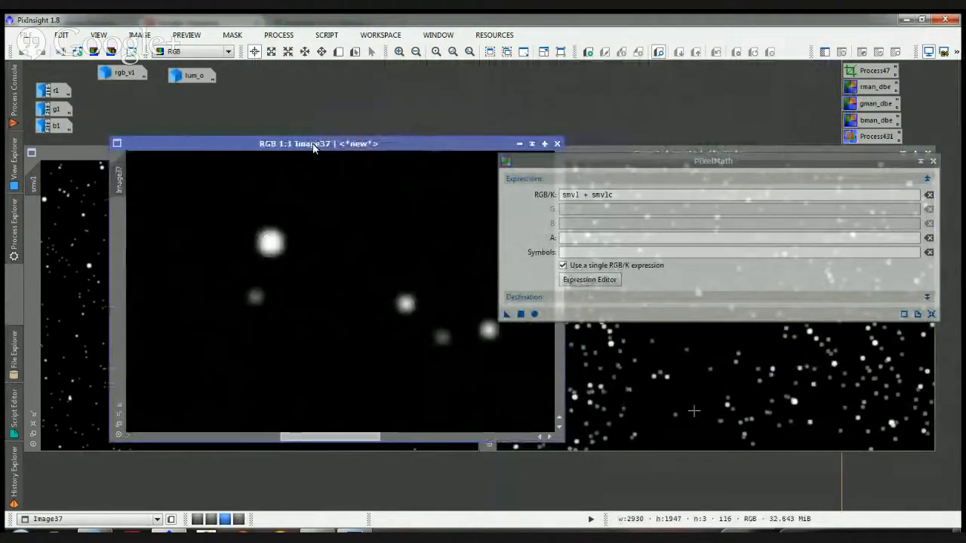
{"action": "key", "text": "space"}
{"action": "left_click_drag", "start_coordinate": [289, 198], "coordinate": [491, 351]}
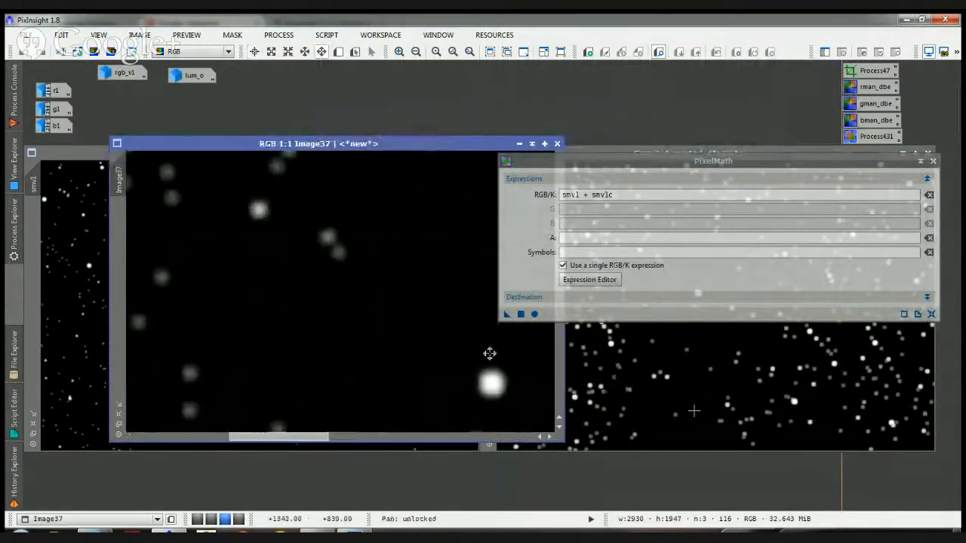
{"action": "left_click_drag", "start_coordinate": [207, 231], "coordinate": [315, 244]}
{"action": "left_click_drag", "start_coordinate": [449, 426], "coordinate": [285, 314]}
{"action": "left_click_drag", "start_coordinate": [327, 373], "coordinate": [280, 278]}
{"action": "left_click_drag", "start_coordinate": [447, 356], "coordinate": [358, 296]}
{"action": "left_click_drag", "start_coordinate": [307, 348], "coordinate": [468, 181]}
{"action": "left_click_drag", "start_coordinate": [313, 194], "coordinate": [463, 326]}
{"action": "left_click_drag", "start_coordinate": [318, 283], "coordinate": [482, 374]}
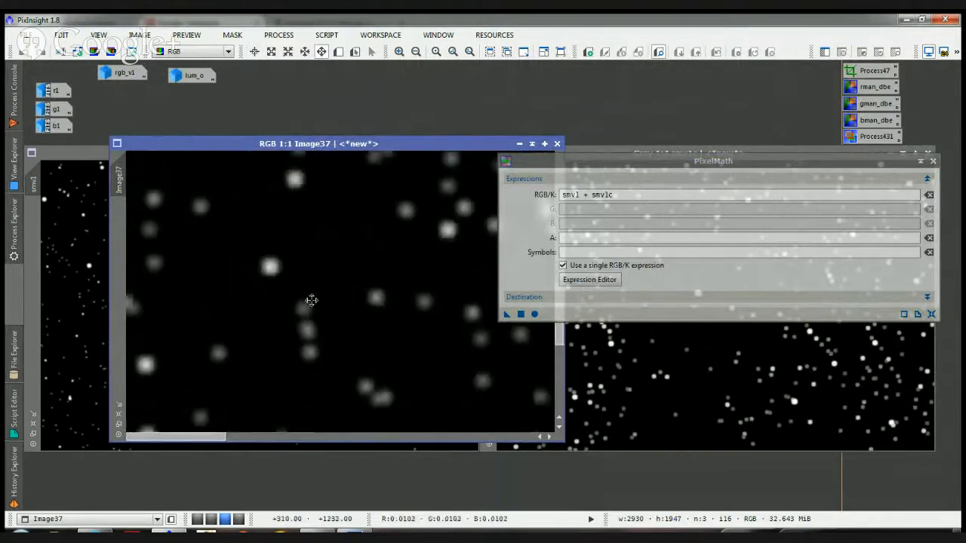
{"action": "left_click_drag", "start_coordinate": [272, 256], "coordinate": [171, 281]}
{"action": "left_click_drag", "start_coordinate": [230, 218], "coordinate": [327, 325]}
{"action": "left_click", "coordinate": [255, 52]}
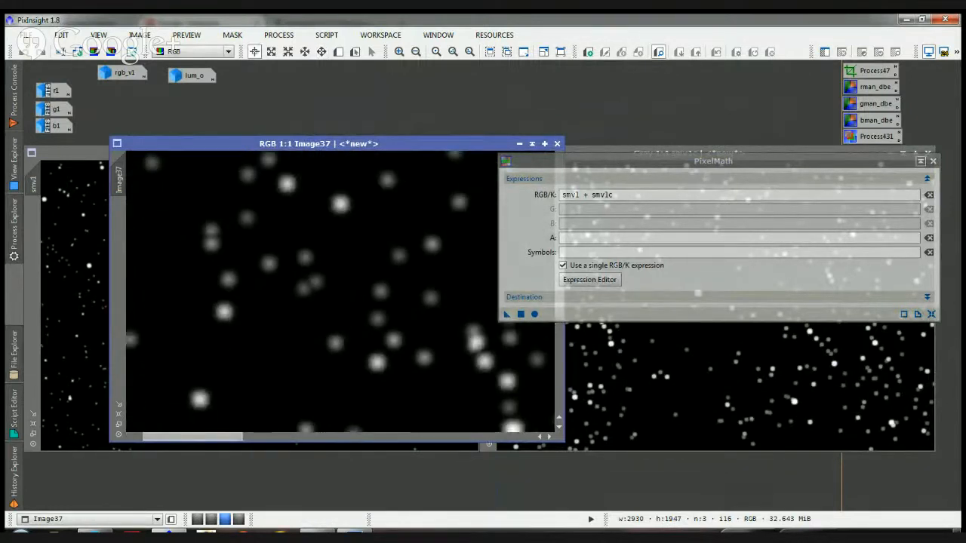
Close PixelMath and rename Image37 with a new identifier beginning with "sm"
{"action": "left_click", "coordinate": [933, 160]}
{"action": "left_click_drag", "start_coordinate": [398, 143], "coordinate": [457, 145]}
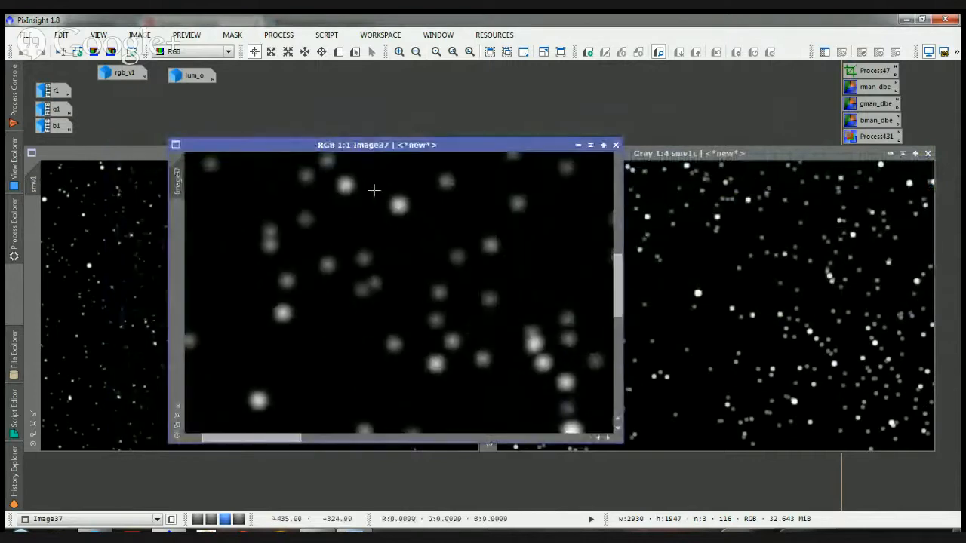
{"action": "double_click", "coordinate": [179, 182]}
{"action": "type", "text": "aaa"}
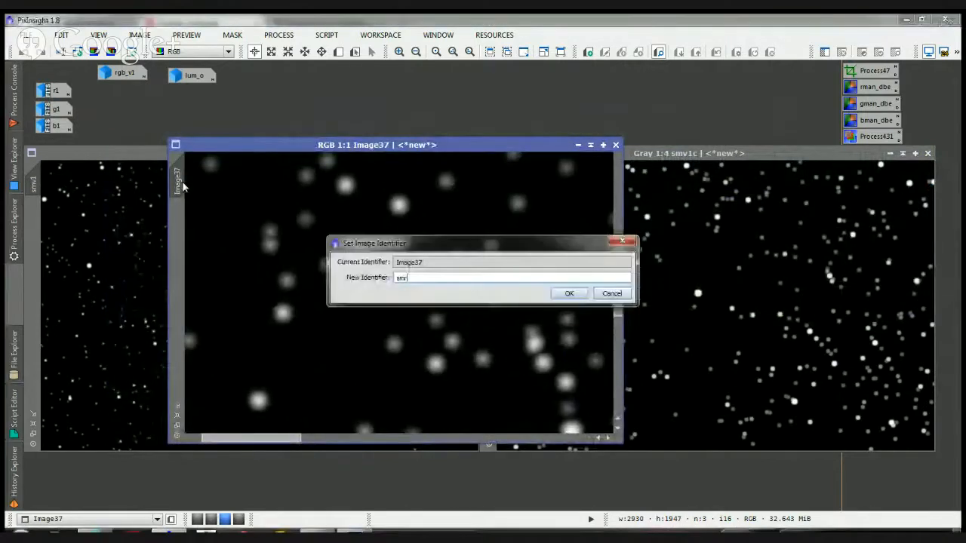
{"action": "key", "text": "Return"}
Close the smv1 and smv1c images without saving them, keeping only the combined mask smr open
{"action": "left_click", "coordinate": [131, 186]}
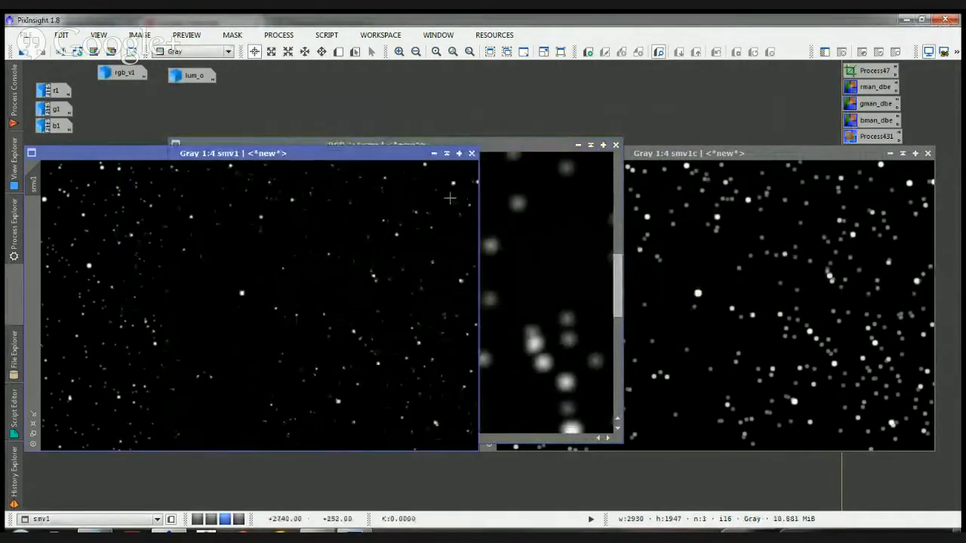
{"action": "left_click", "coordinate": [472, 153]}
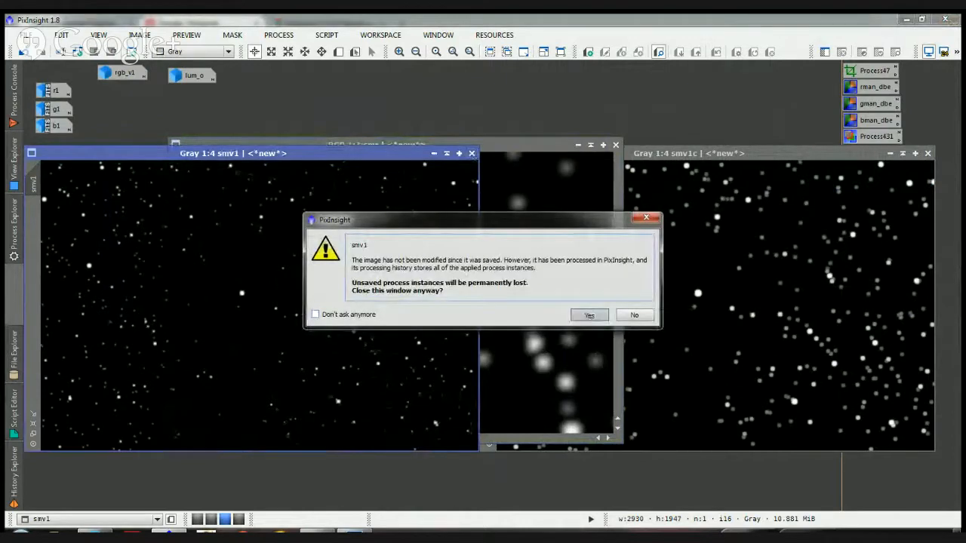
{"action": "left_click", "coordinate": [589, 315]}
{"action": "left_click", "coordinate": [930, 156]}
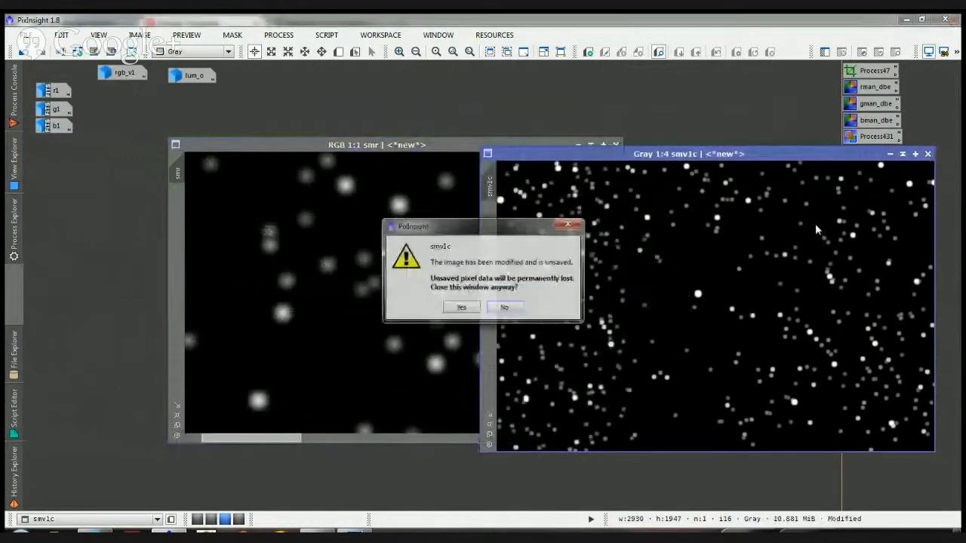
{"action": "left_click", "coordinate": [463, 308]}
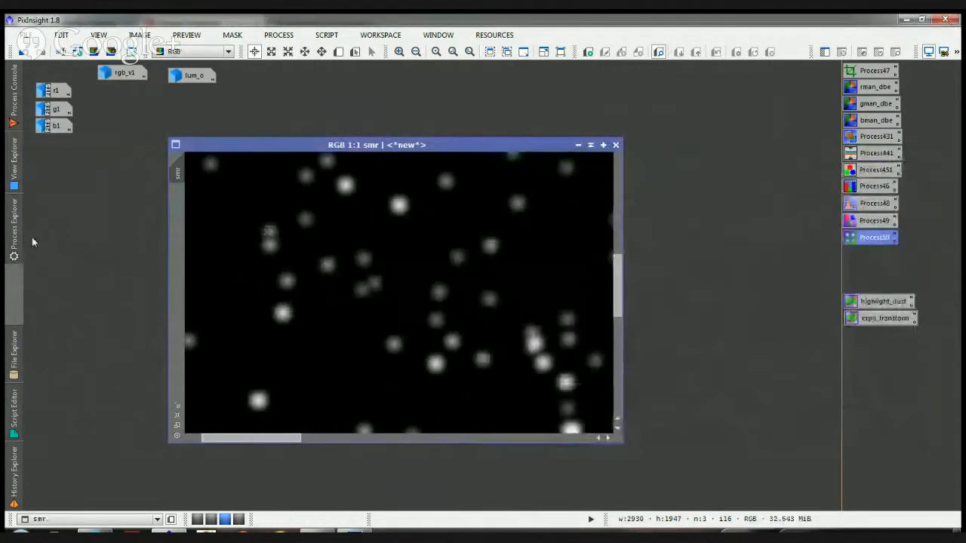
Open the Convolution process with StdDev 6.00 and Shape 6.00, and check its effect on smr in a real-time preview
{"action": "left_click", "coordinate": [14, 226]}
{"action": "left_click", "coordinate": [174, 145]}
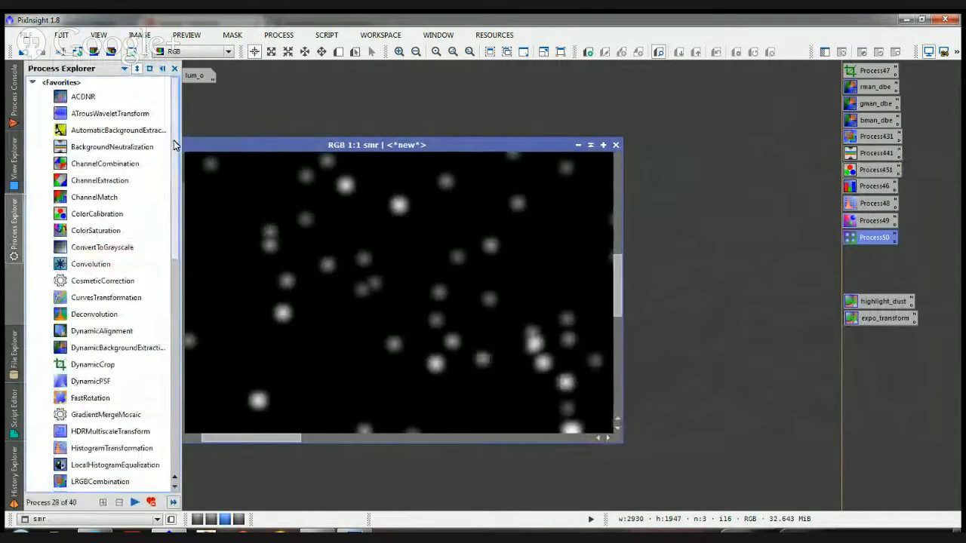
{"action": "double_click", "coordinate": [90, 268]}
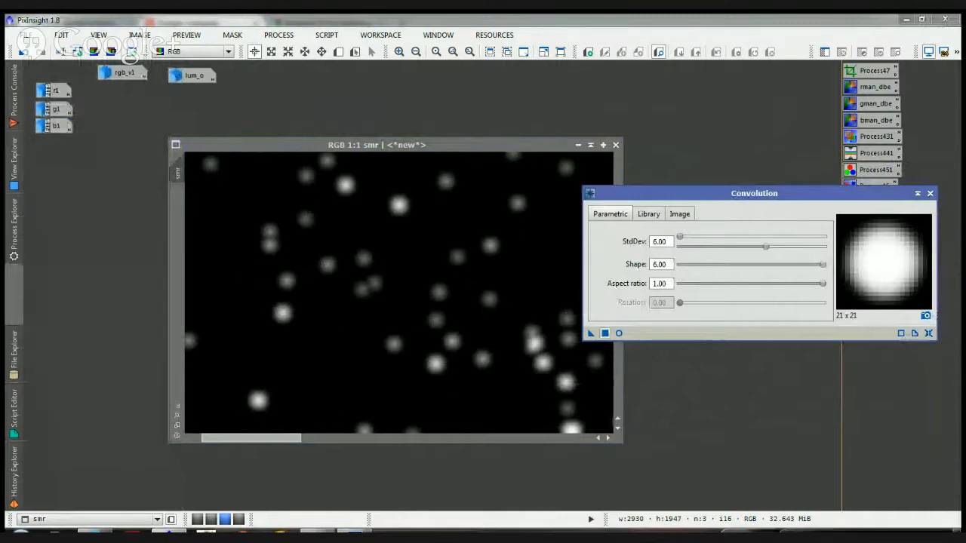
{"action": "left_click", "coordinate": [619, 332]}
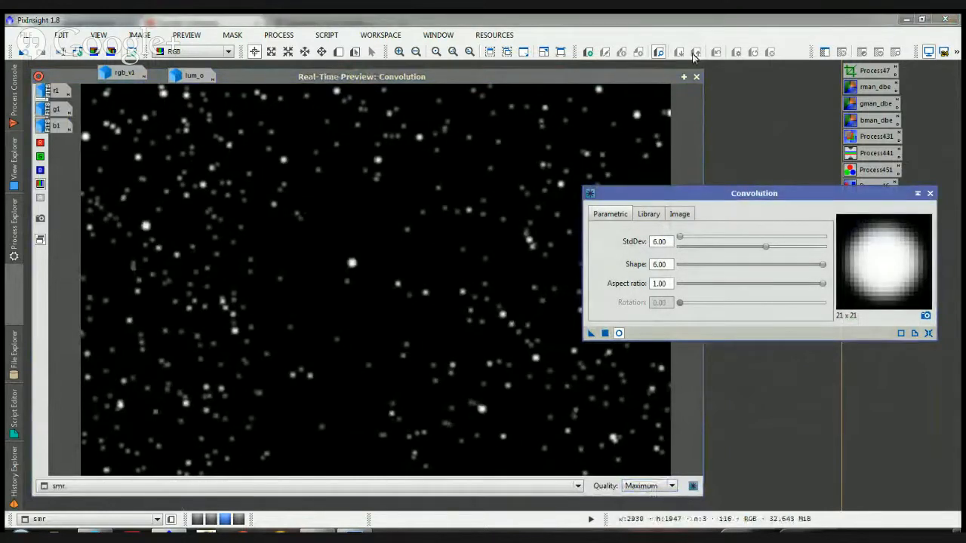
{"action": "left_click", "coordinate": [698, 77]}
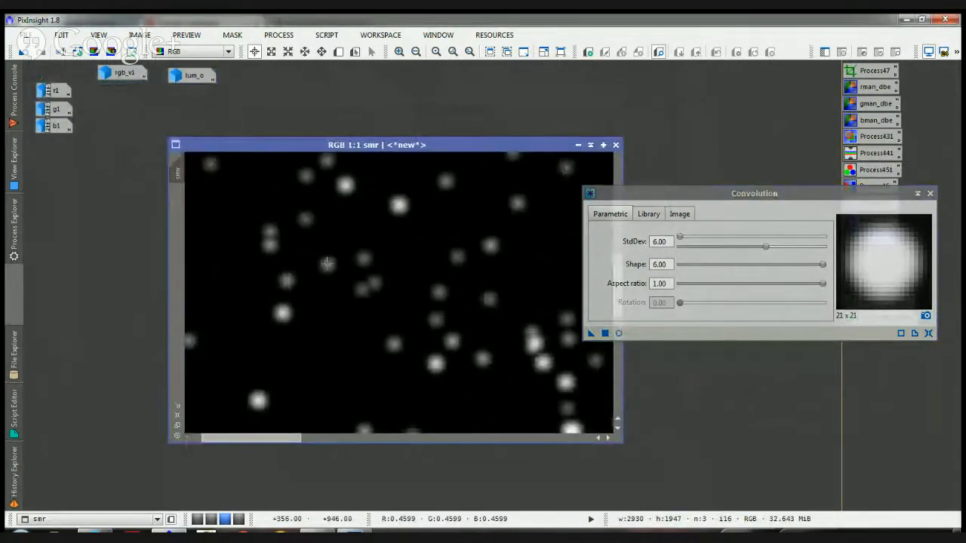
Test the Convolution settings on a small preview area of smr and delete the preview
{"action": "left_click_drag", "start_coordinate": [230, 198], "coordinate": [400, 336]}
{"action": "left_click", "coordinate": [179, 209]}
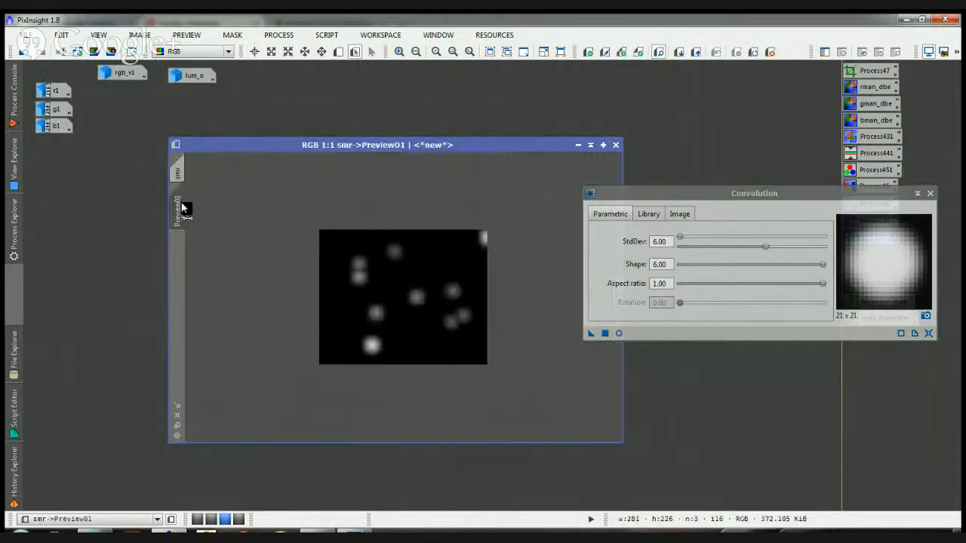
{"action": "left_click_drag", "start_coordinate": [591, 333], "coordinate": [500, 325]}
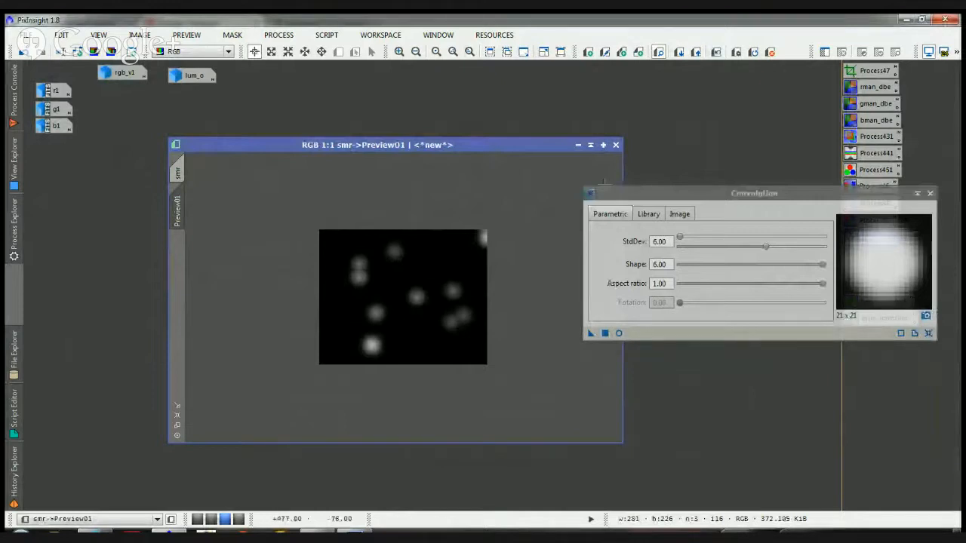
{"action": "left_click", "coordinate": [770, 51]}
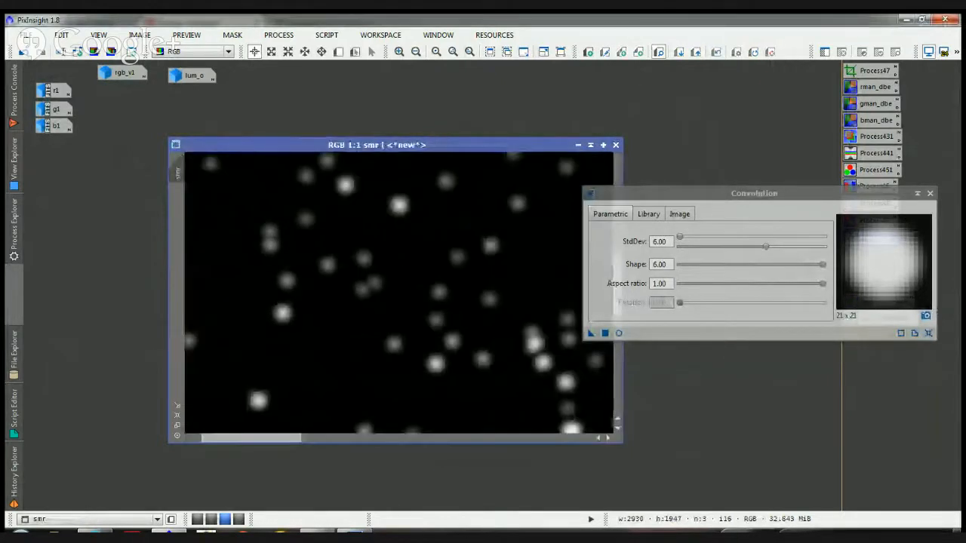
Apply Convolution with StdDev 6.00 and Shape 6.00 to the whole smr image
{"action": "left_click_drag", "start_coordinate": [664, 194], "coordinate": [963, 156]}
{"action": "left_click_drag", "start_coordinate": [671, 296], "coordinate": [500, 282]}
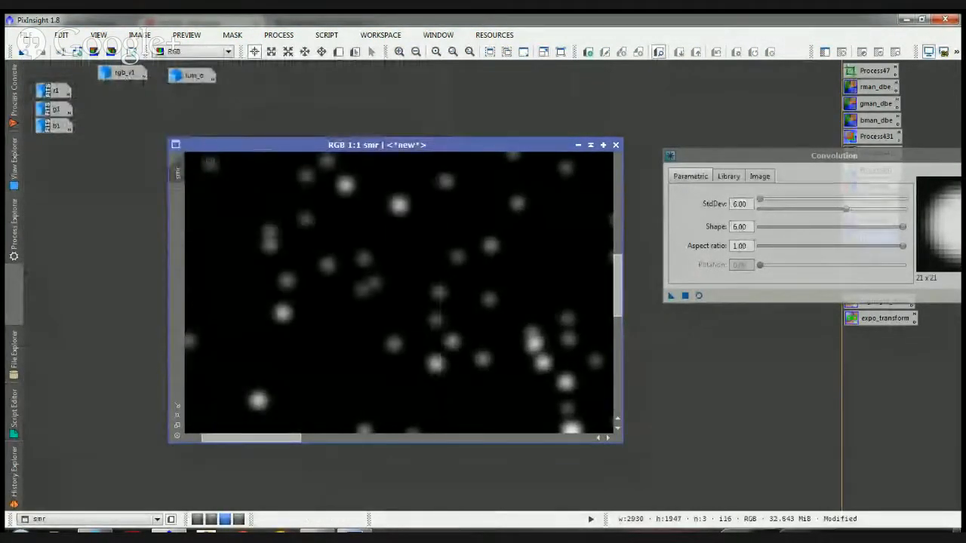
Store the Convolution settings as a process icon beneath Process50 and close the Convolution process
{"action": "left_click_drag", "start_coordinate": [671, 296], "coordinate": [684, 320]}
{"action": "left_click_drag", "start_coordinate": [807, 155], "coordinate": [670, 171]}
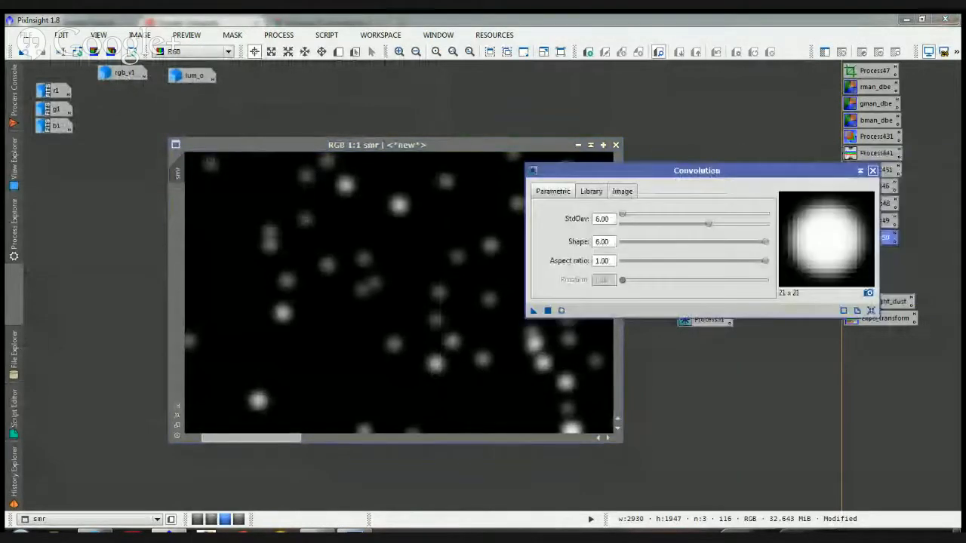
{"action": "left_click", "coordinate": [873, 170]}
{"action": "left_click", "coordinate": [706, 319]}
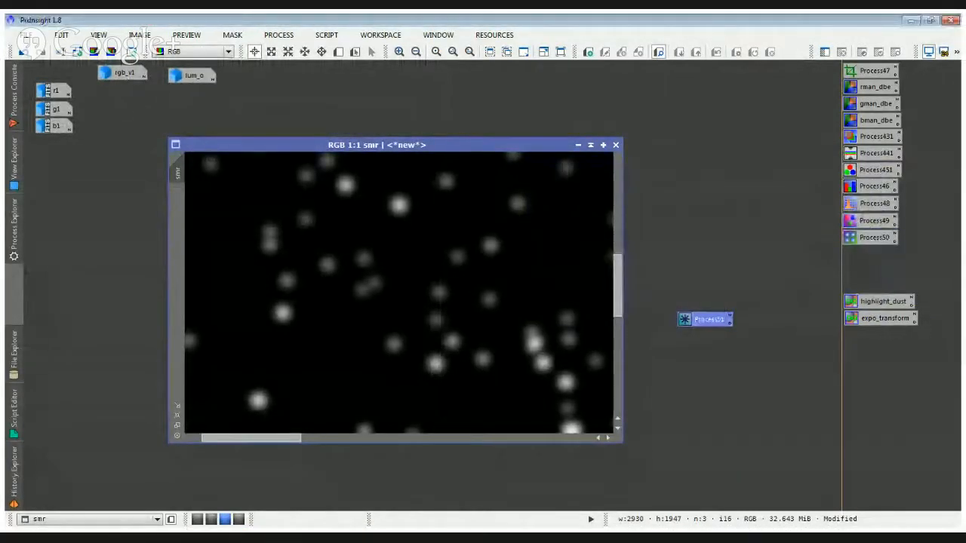
{"action": "left_click_drag", "start_coordinate": [705, 320], "coordinate": [874, 255]}
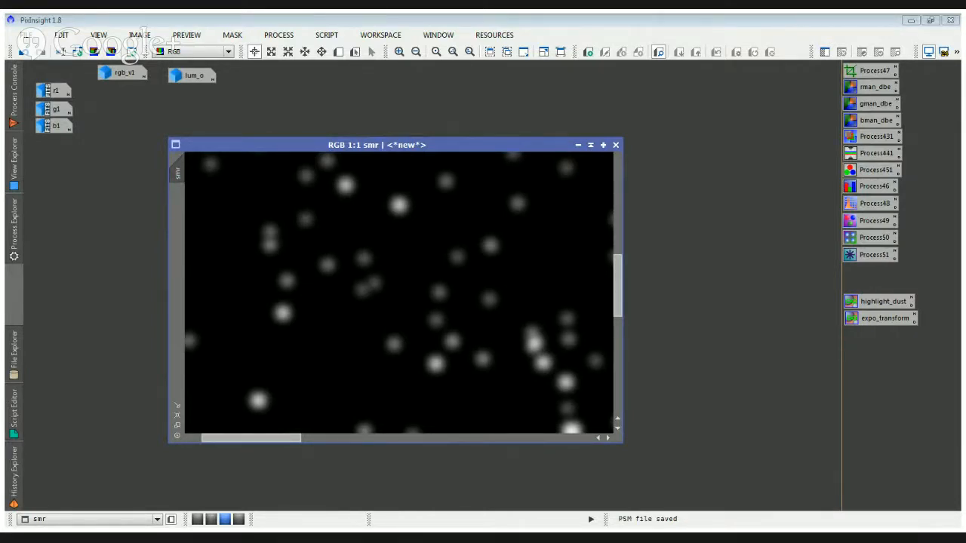
{"action": "left_click", "coordinate": [699, 317]}
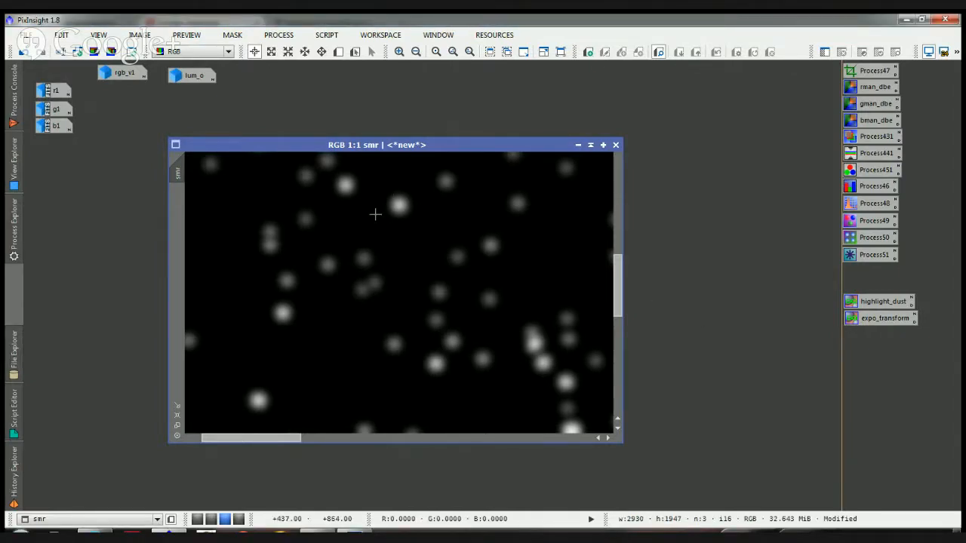
Duplicate the lum_o image, rename the copy ss1, and minimize lum_o
{"action": "left_click", "coordinate": [177, 426]}
{"action": "left_click", "coordinate": [176, 416]}
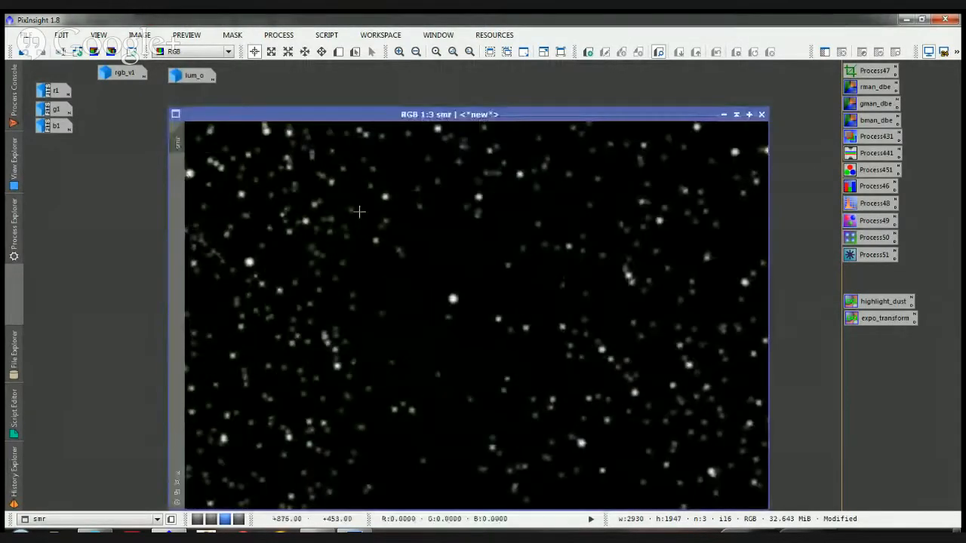
{"action": "left_click_drag", "start_coordinate": [290, 115], "coordinate": [355, 86]}
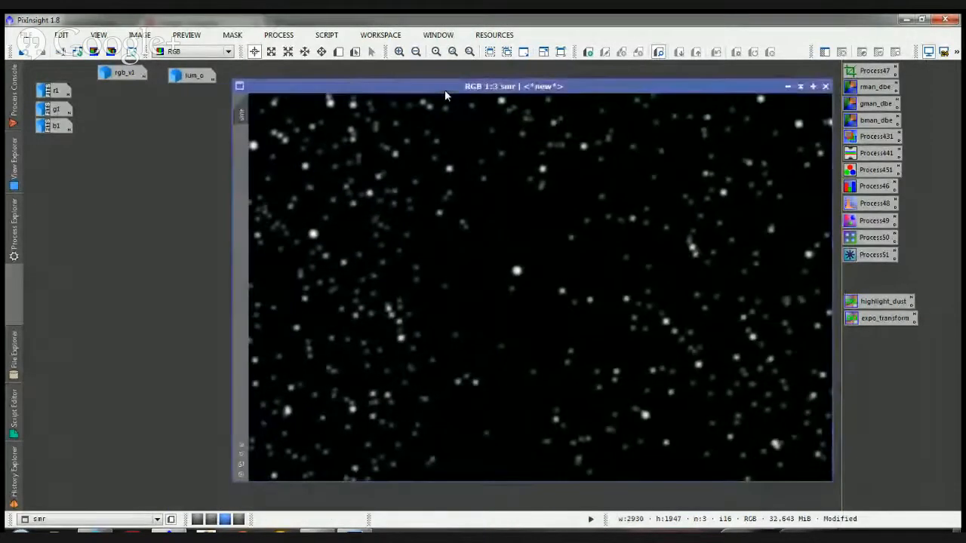
{"action": "double_click", "coordinate": [193, 76]}
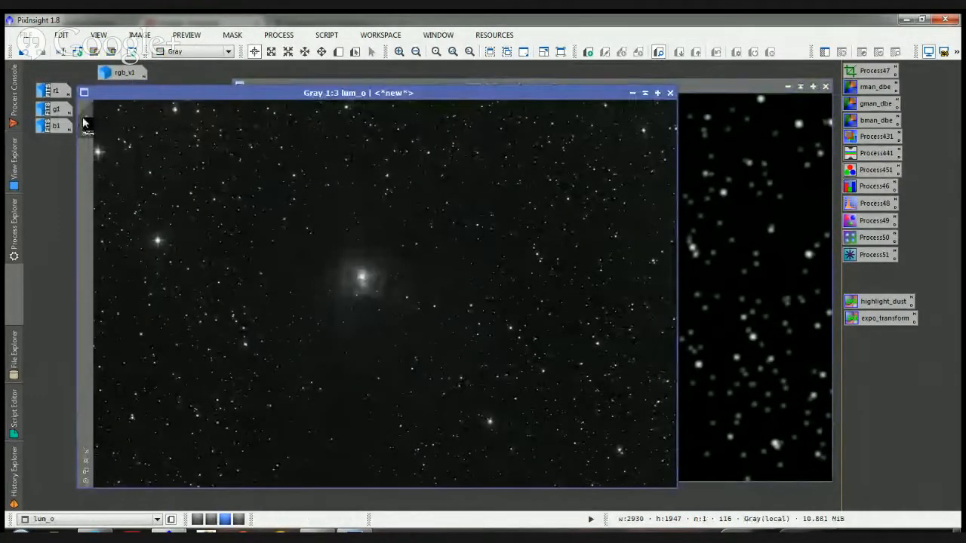
{"action": "left_click_drag", "start_coordinate": [86, 125], "coordinate": [267, 209]}
{"action": "double_click", "coordinate": [270, 216]}
{"action": "type", "text": "ss"}
{"action": "key", "text": "Return"}
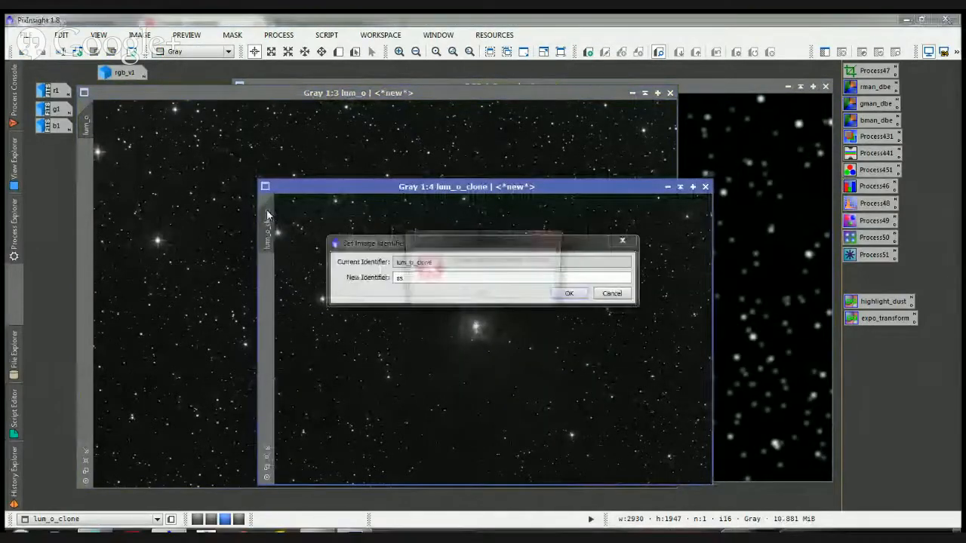
{"action": "key", "text": "Return"}
{"action": "type", "text": "1"}
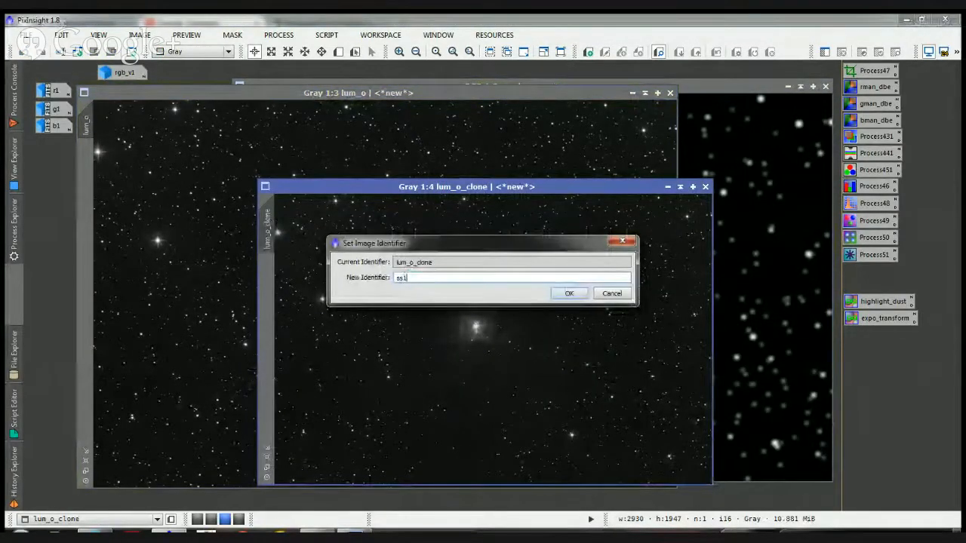
{"action": "key", "text": "Return"}
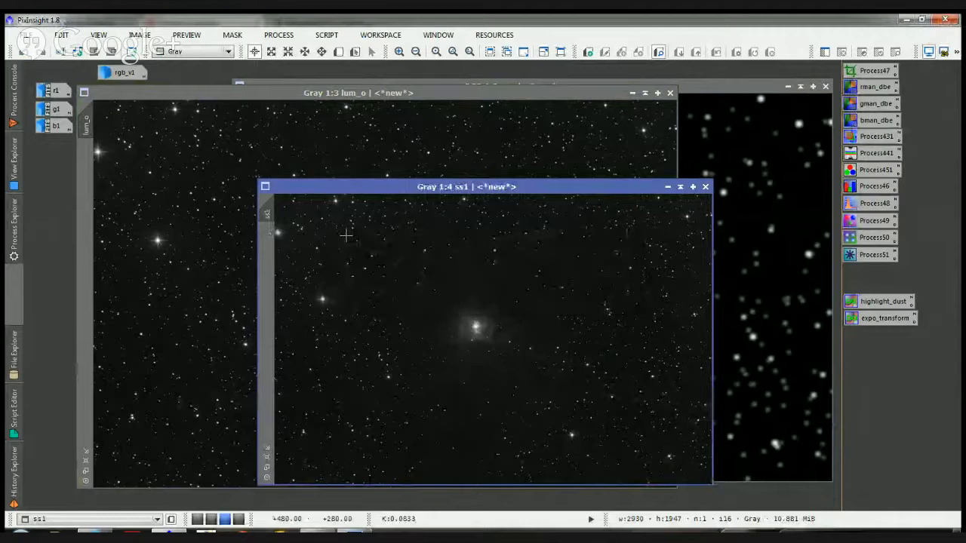
{"action": "left_click", "coordinate": [632, 93]}
Try to choose a mask for ss1 in the mask selection dialog, and cancel it
{"action": "left_click", "coordinate": [363, 131]}
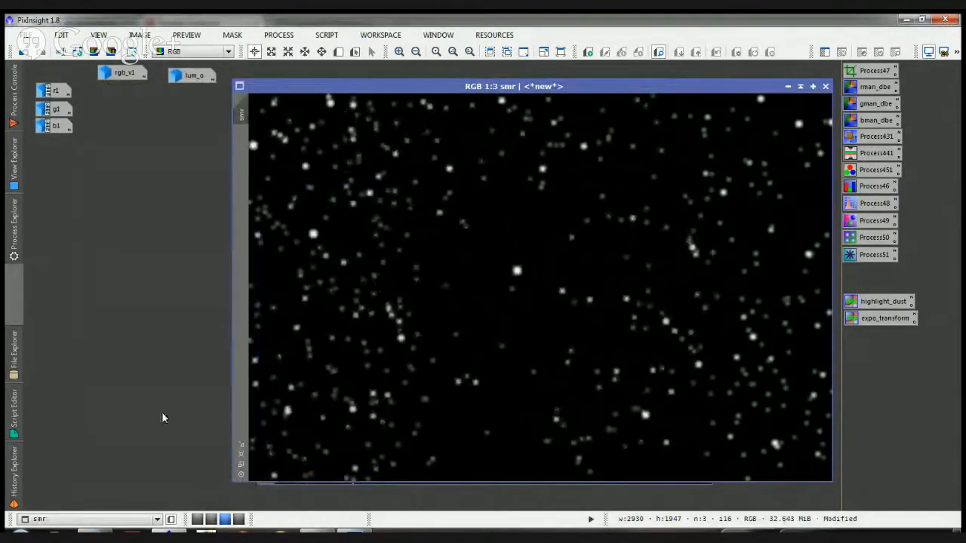
{"action": "left_click", "coordinate": [242, 466]}
{"action": "left_click", "coordinate": [298, 469]}
{"action": "key", "text": "ctrl+m"}
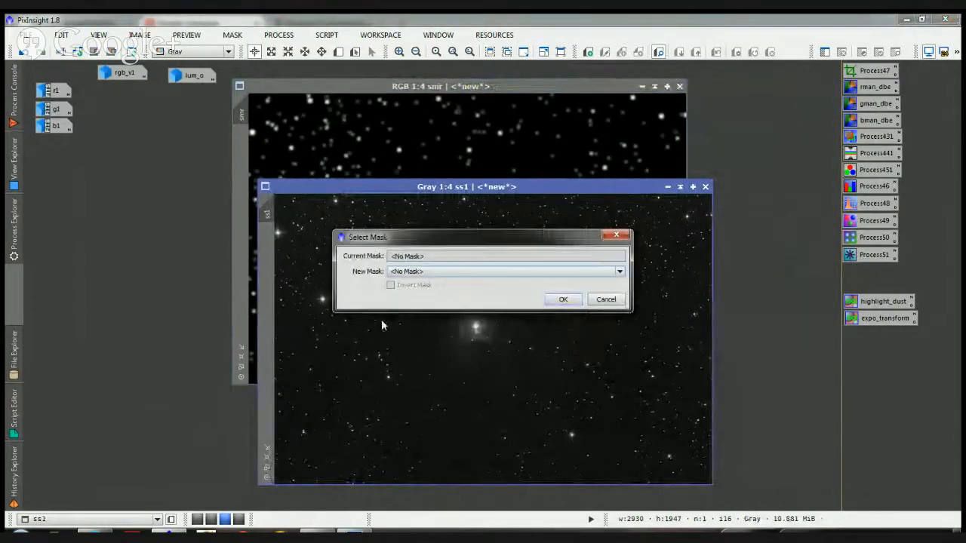
{"action": "left_click", "coordinate": [619, 271]}
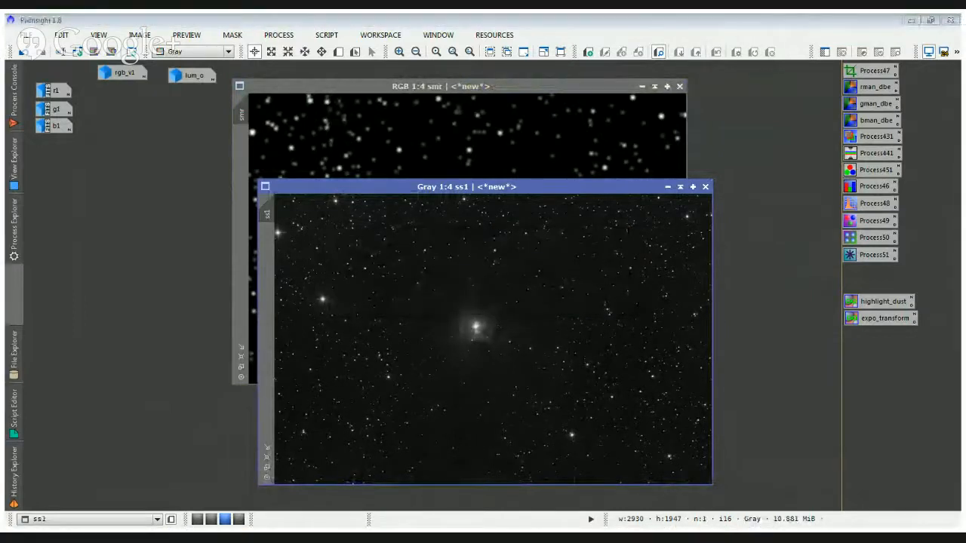
{"action": "key", "text": "ctrl+m"}
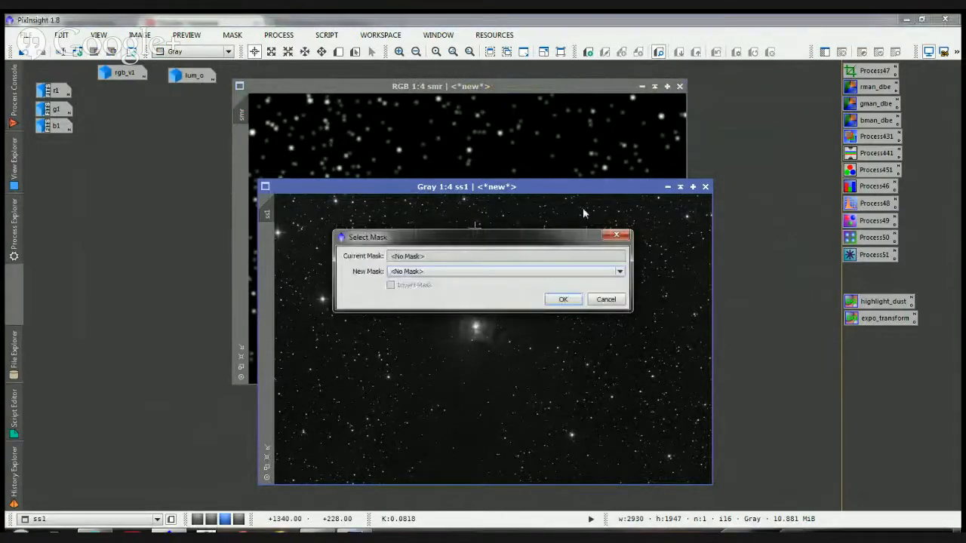
{"action": "key", "text": "Escape"}
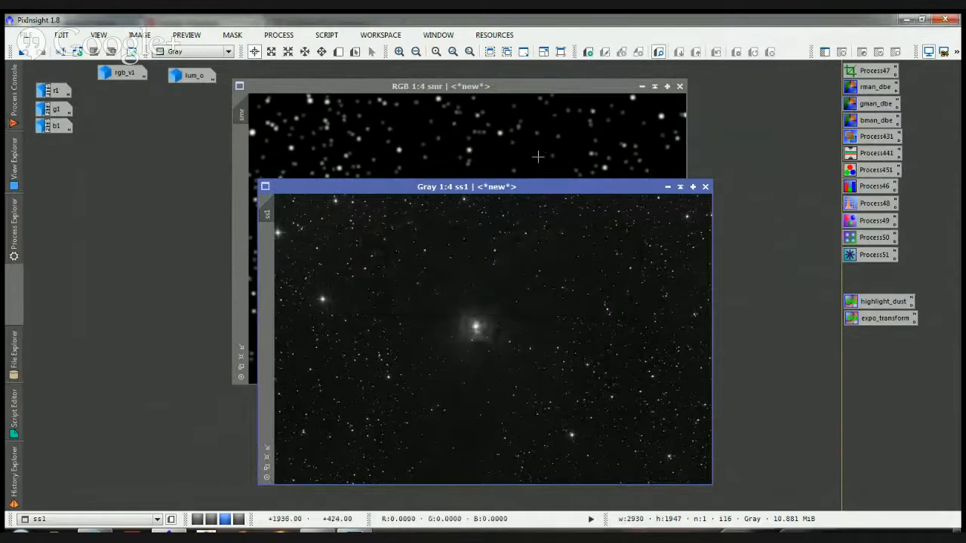
Arrange the ss1 and smr windows so both identifiers are accessible, and try to assign smr directly as the mask of ss1
{"action": "left_click_drag", "start_coordinate": [523, 187], "coordinate": [431, 183]}
{"action": "left_click", "coordinate": [416, 134]}
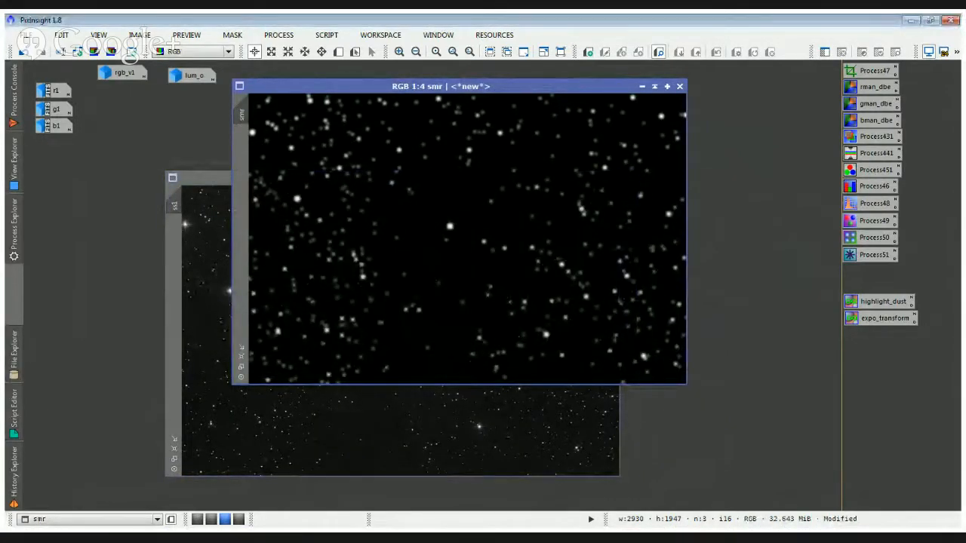
{"action": "left_click", "coordinate": [485, 295]}
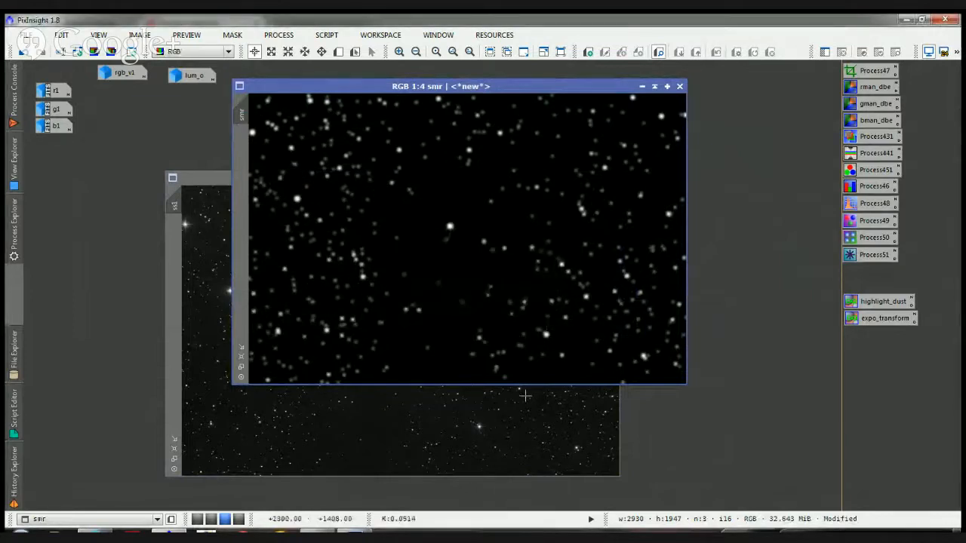
{"action": "key", "text": "alt+Tab"}
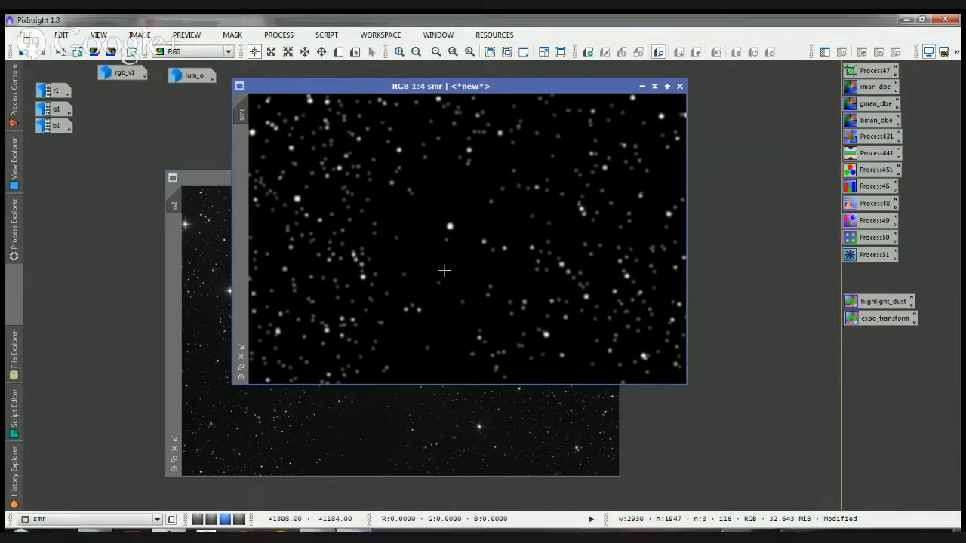
{"action": "left_click_drag", "start_coordinate": [422, 90], "coordinate": [590, 136]}
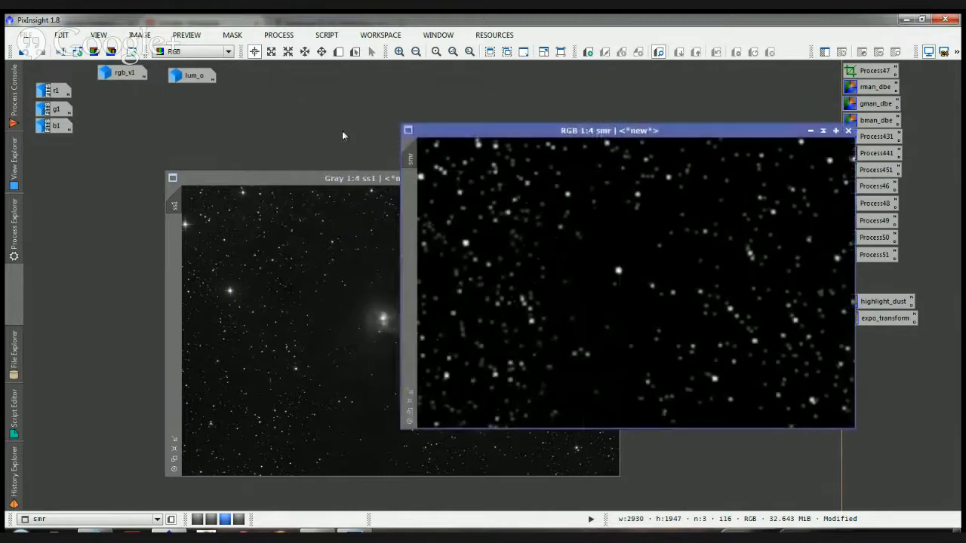
{"action": "left_click_drag", "start_coordinate": [273, 180], "coordinate": [222, 171]}
{"action": "left_click", "coordinate": [715, 136]}
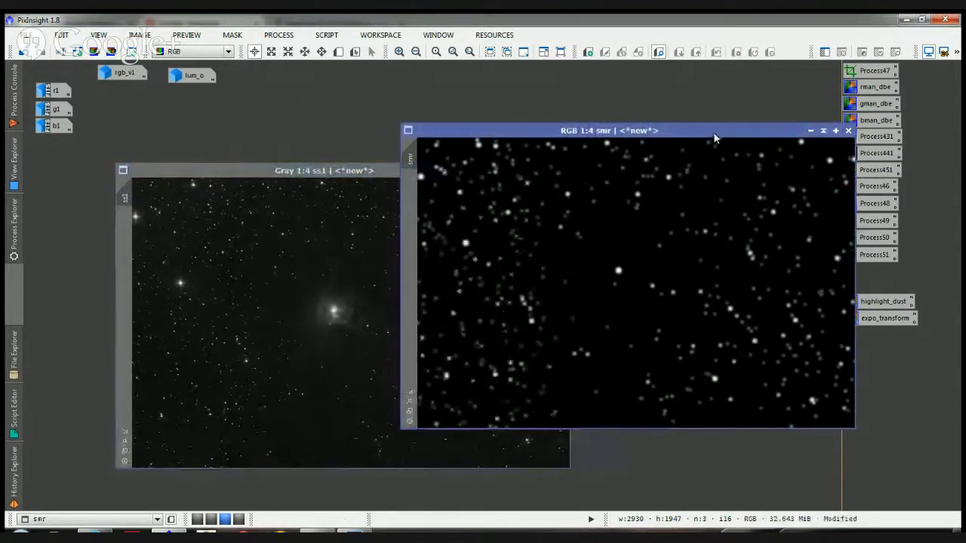
{"action": "left_click", "coordinate": [333, 179]}
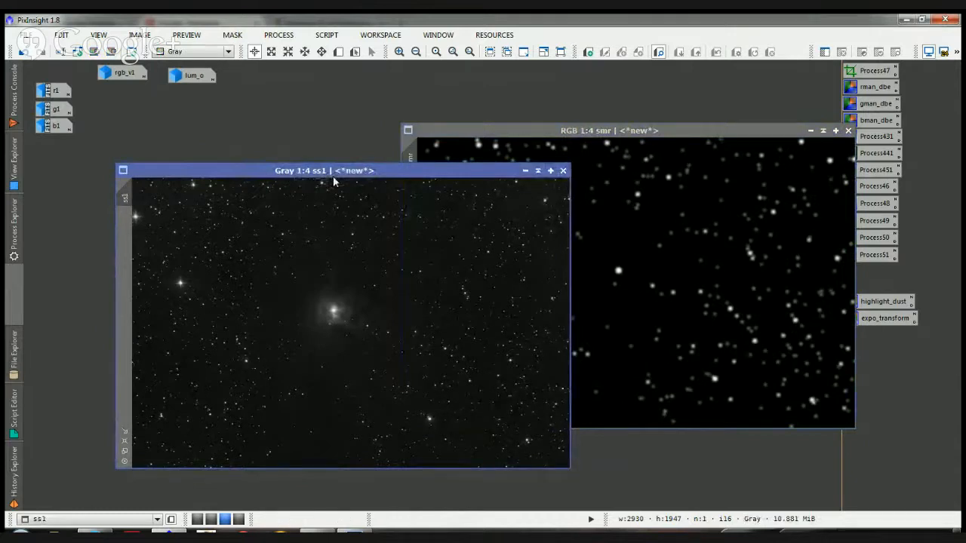
{"action": "left_click_drag", "start_coordinate": [333, 180], "coordinate": [365, 208]}
{"action": "left_click", "coordinate": [402, 162]}
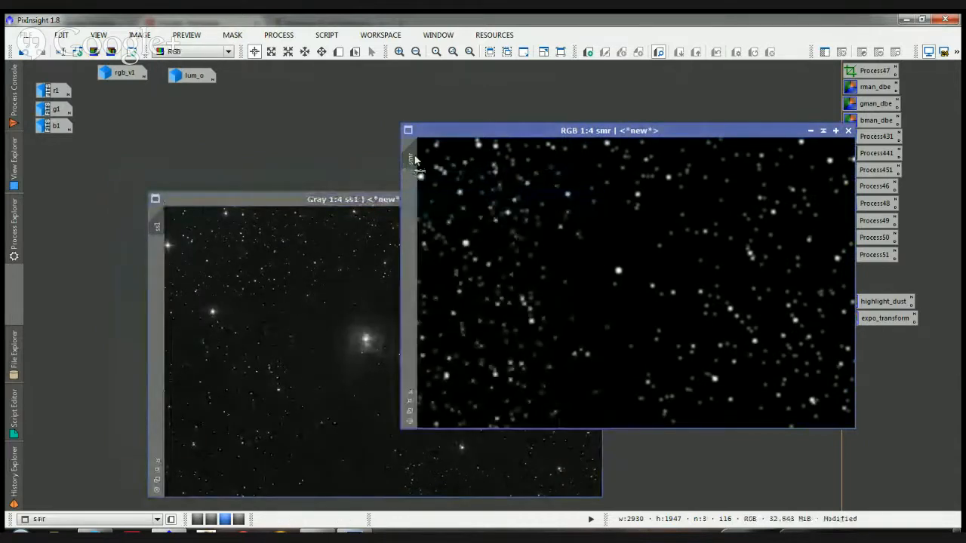
{"action": "left_click_drag", "start_coordinate": [415, 158], "coordinate": [158, 256]}
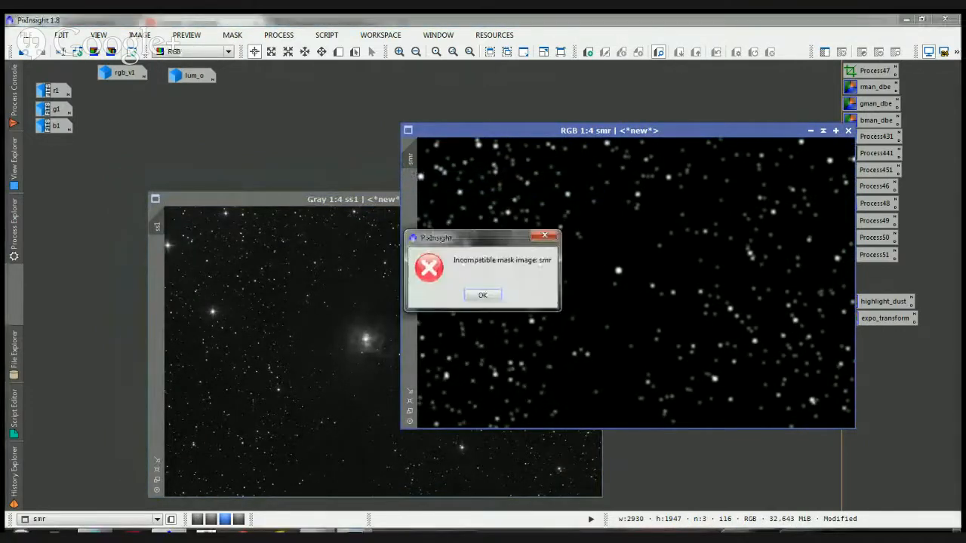
Dismiss the mask error, close smr without saving it, and reposition the ss1 window
{"action": "left_click", "coordinate": [487, 295]}
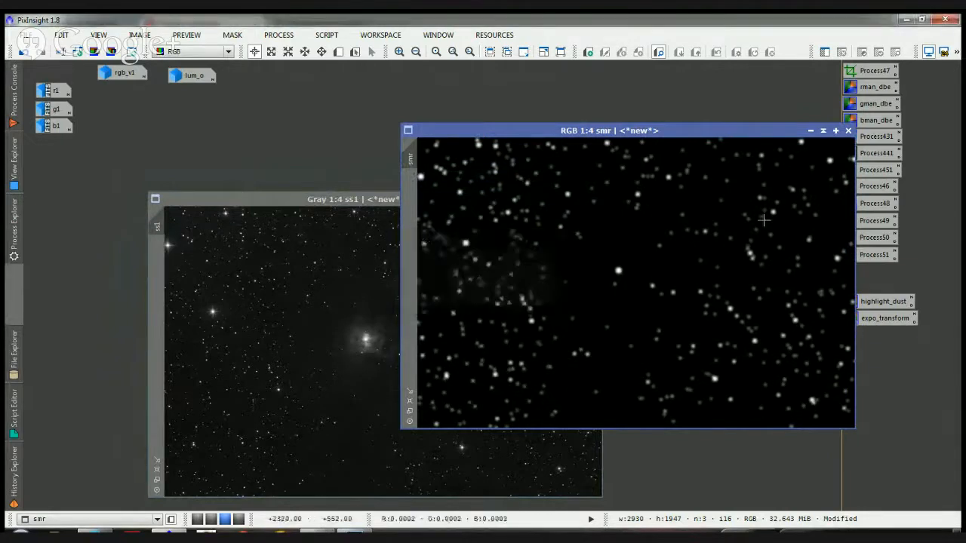
{"action": "left_click", "coordinate": [848, 132]}
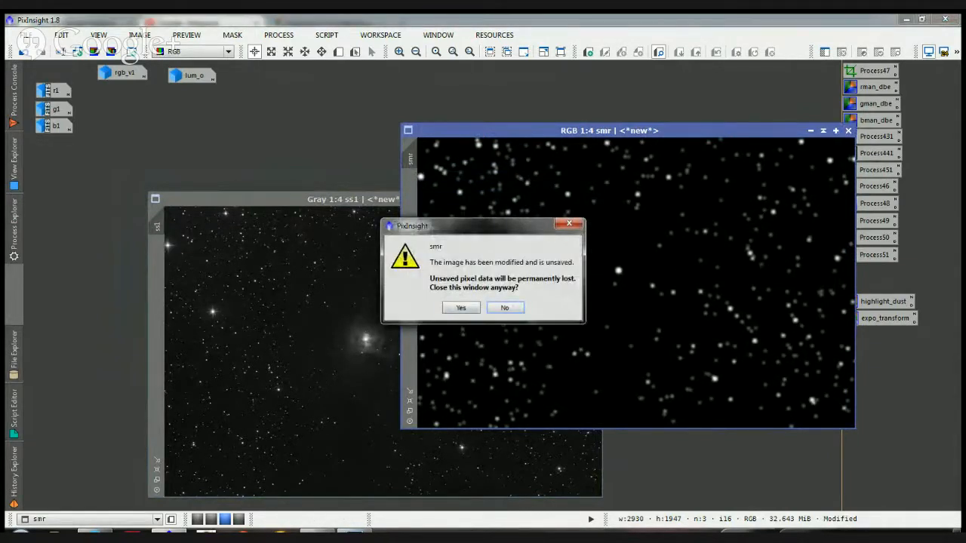
{"action": "left_click", "coordinate": [461, 308]}
{"action": "left_click_drag", "start_coordinate": [423, 200], "coordinate": [511, 134]}
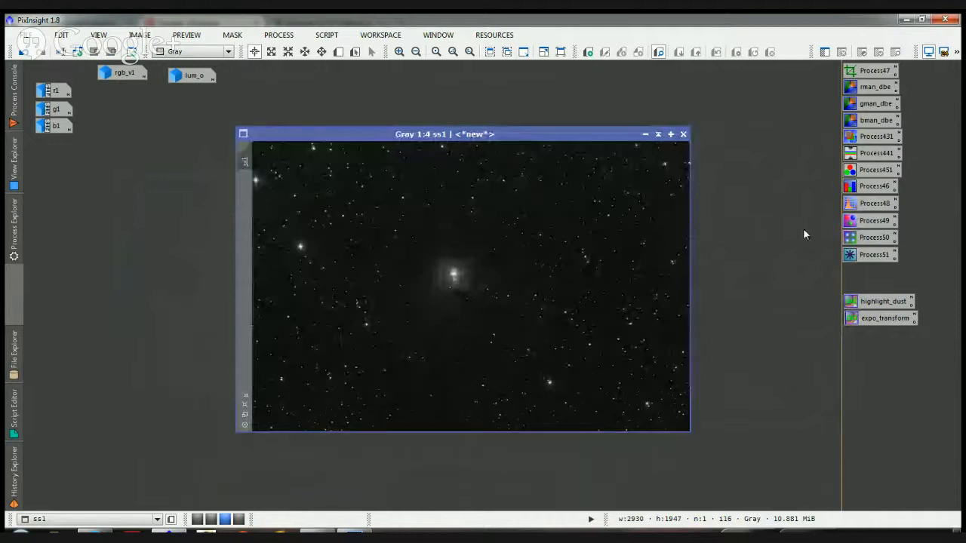
Generate a star mask from ss1 with the stored StarMask settings in Process50, and arrange the mask window at 1:4 zoom
{"action": "left_click", "coordinate": [867, 236]}
{"action": "left_click", "coordinate": [868, 221]}
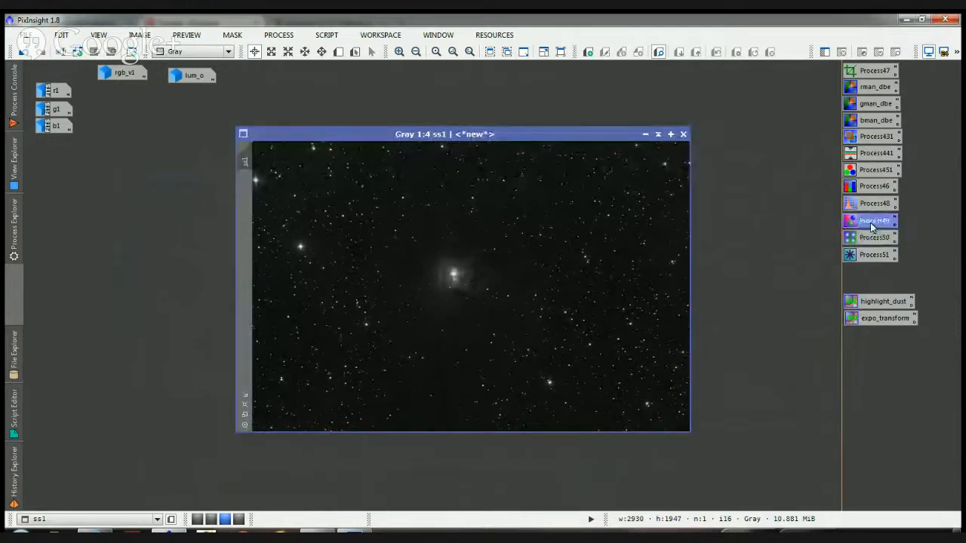
{"action": "left_click", "coordinate": [867, 239]}
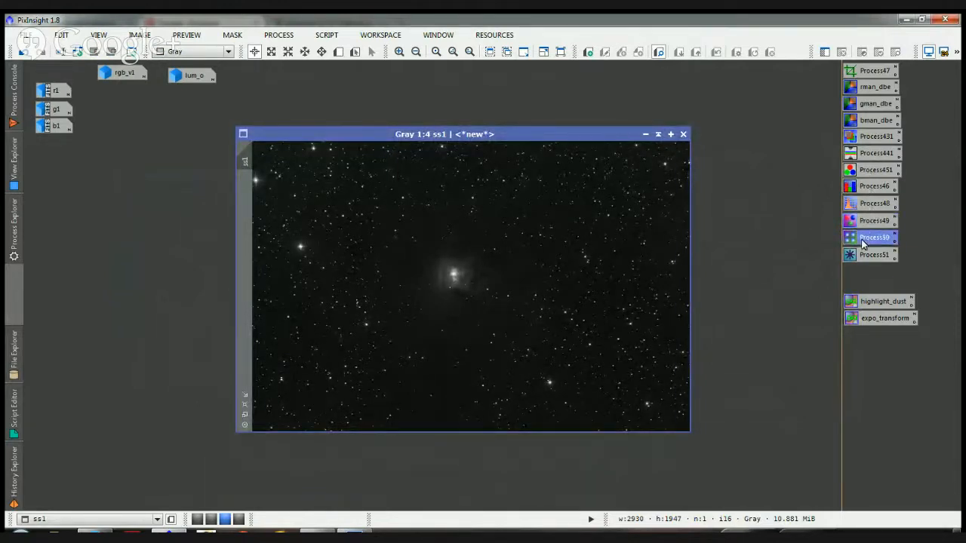
{"action": "left_click_drag", "start_coordinate": [866, 239], "coordinate": [684, 237]}
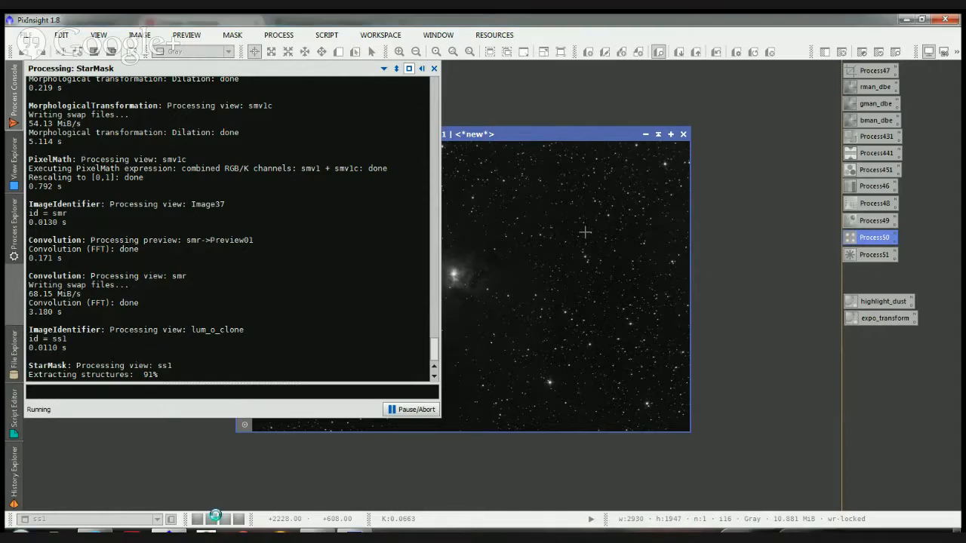
{"action": "mouse_move", "coordinate": [216, 516]}
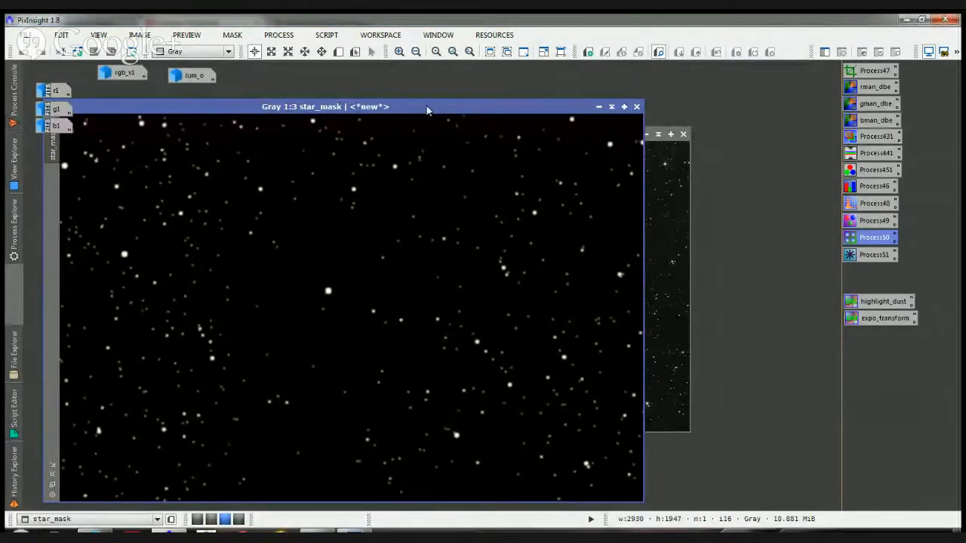
{"action": "left_click_drag", "start_coordinate": [427, 108], "coordinate": [701, 45]}
{"action": "left_click", "coordinate": [325, 424]}
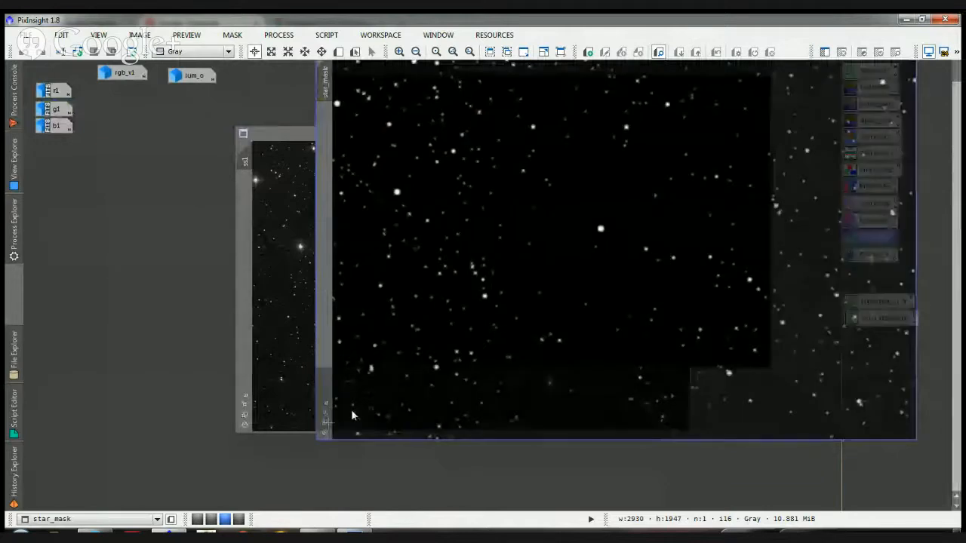
{"action": "left_click_drag", "start_coordinate": [487, 71], "coordinate": [298, 172]}
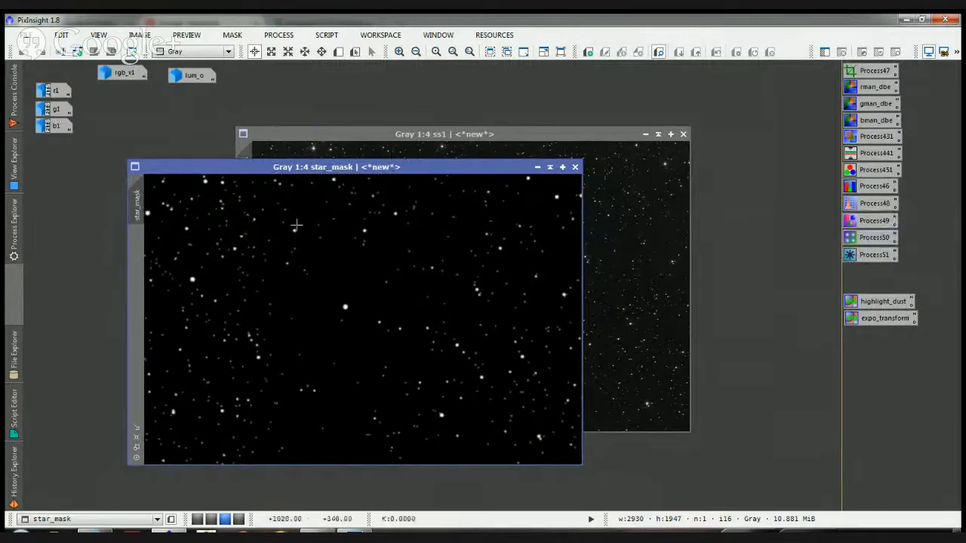
Store the current MorphologicalTransformation dilation settings as a process icon on the workspace and close the process
{"action": "left_click", "coordinate": [13, 225]}
{"action": "left_click", "coordinate": [104, 435]}
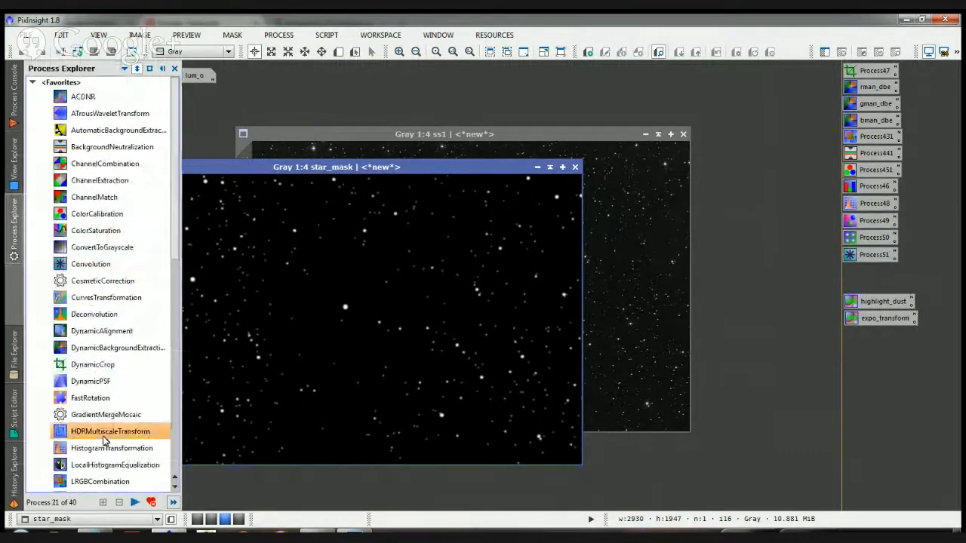
{"action": "key", "text": "m"}
{"action": "key", "text": "Down"}
{"action": "key", "text": "Down"}
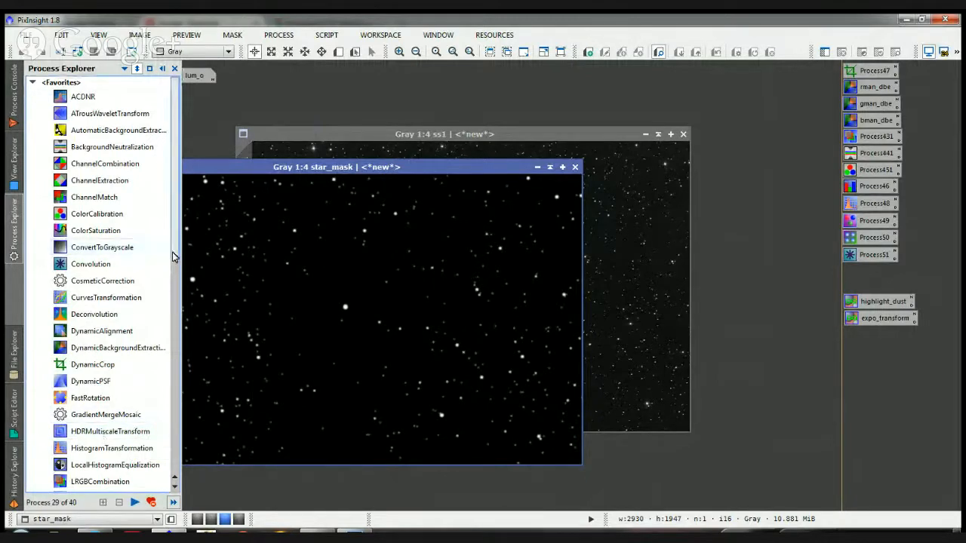
{"action": "left_click_drag", "start_coordinate": [173, 255], "coordinate": [175, 325]}
{"action": "double_click", "coordinate": [119, 303]}
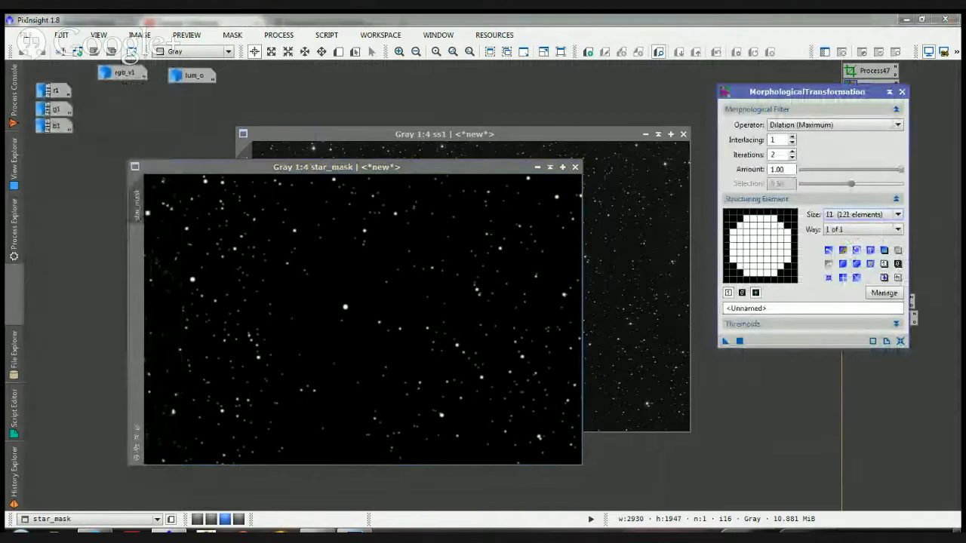
{"action": "left_click_drag", "start_coordinate": [725, 341], "coordinate": [736, 370]}
{"action": "left_click", "coordinate": [902, 92]}
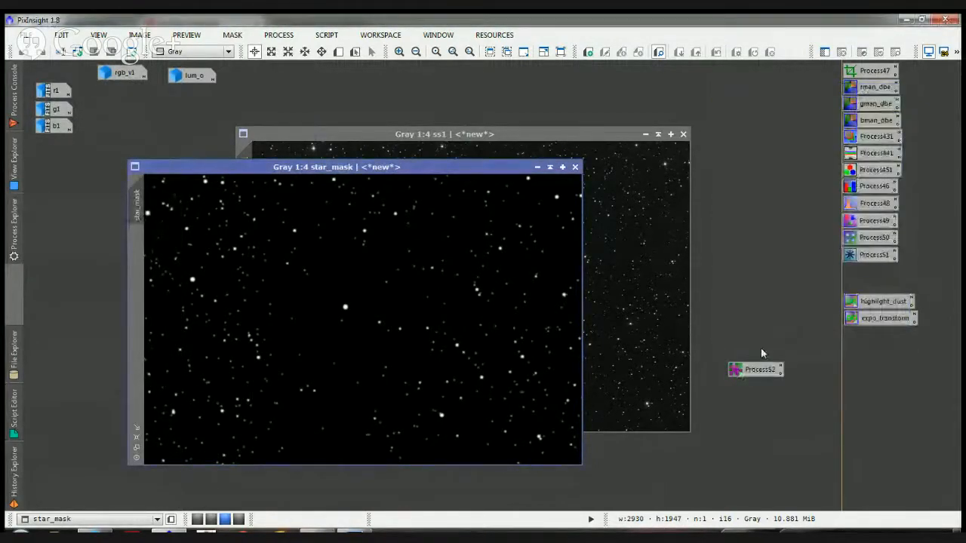
Apply the stored MorphologicalTransformation to a duplicate of star_mask and file its process icon beneath Process50
{"action": "left_click_drag", "start_coordinate": [137, 201], "coordinate": [287, 267]}
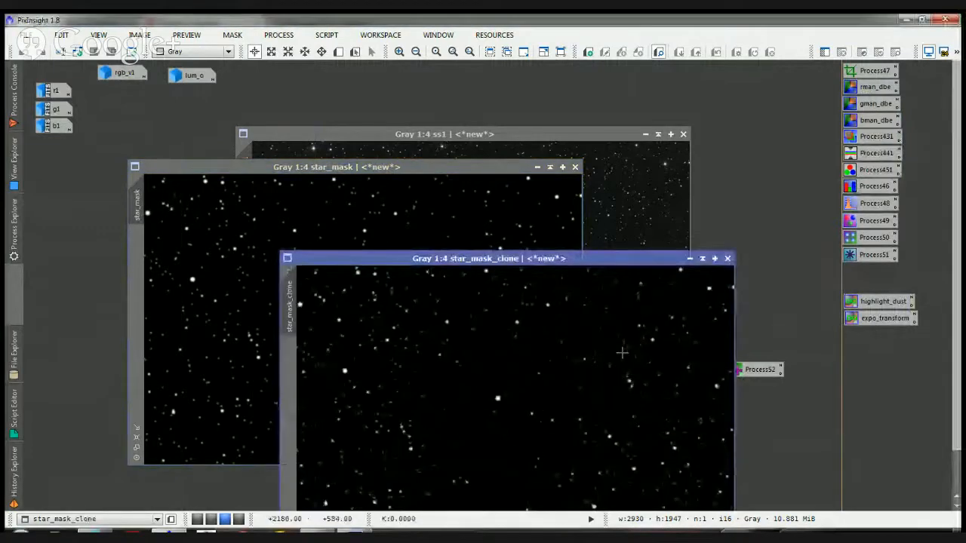
{"action": "left_click", "coordinate": [759, 370]}
{"action": "left_click_drag", "start_coordinate": [759, 370], "coordinate": [690, 292]}
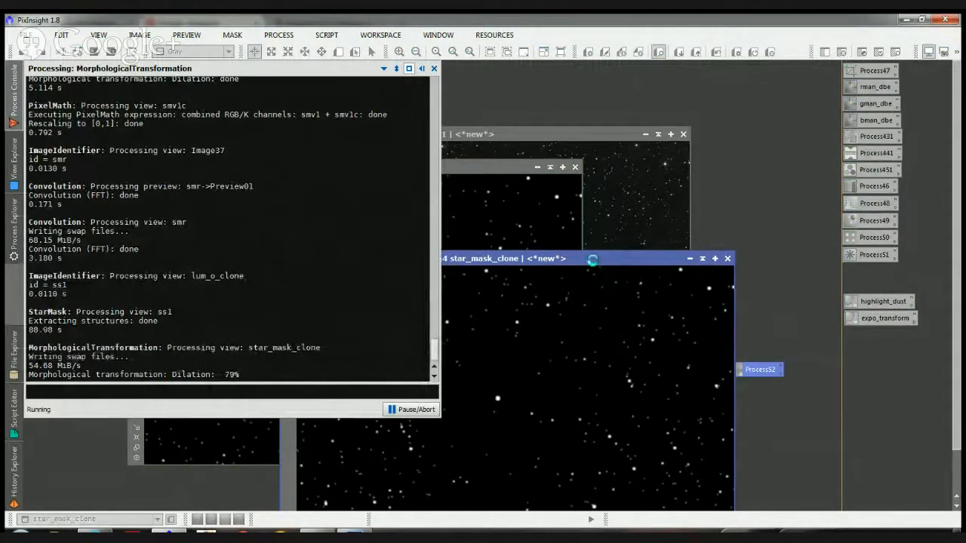
{"action": "left_click_drag", "start_coordinate": [594, 261], "coordinate": [621, 197]}
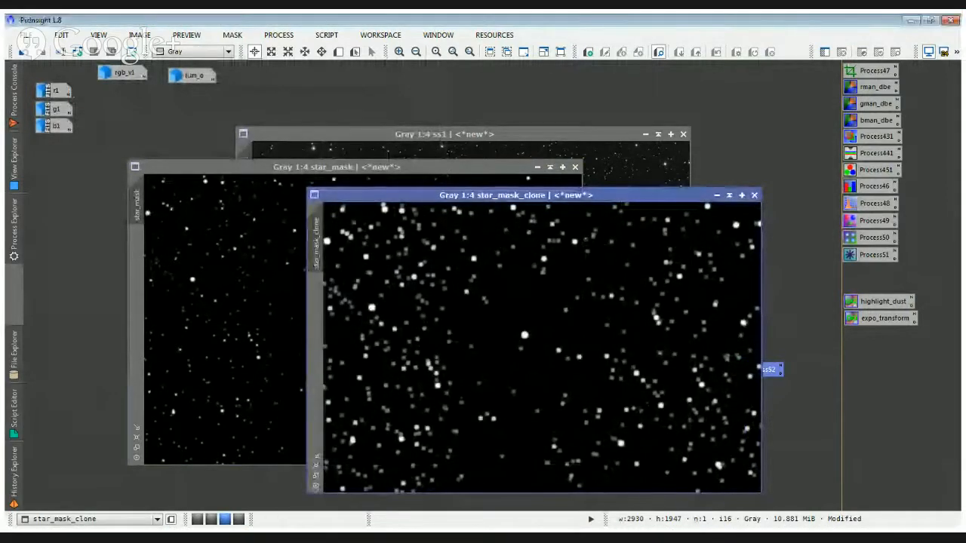
{"action": "left_click_drag", "start_coordinate": [771, 370], "coordinate": [868, 257]}
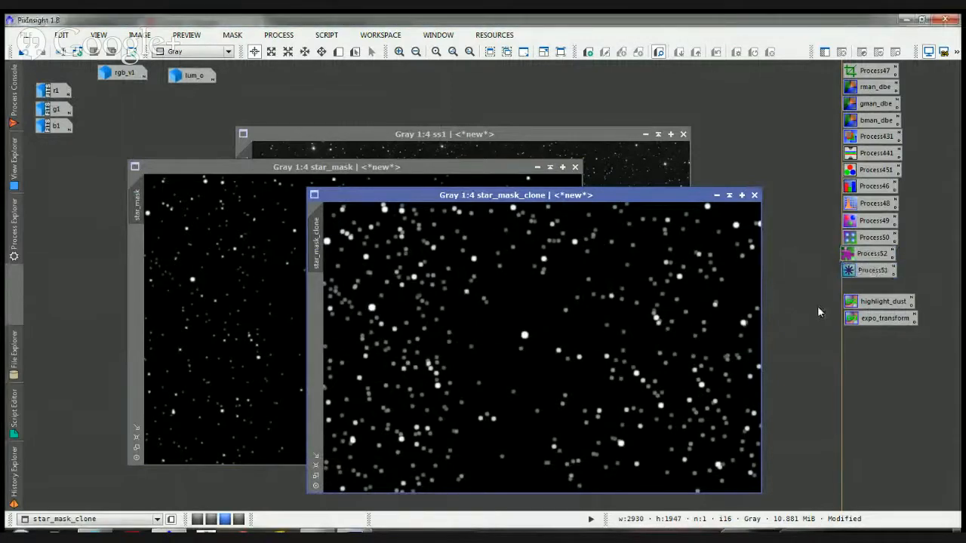
Find the PixelMath process among the favorite processes and open it
{"action": "left_click", "coordinate": [13, 234]}
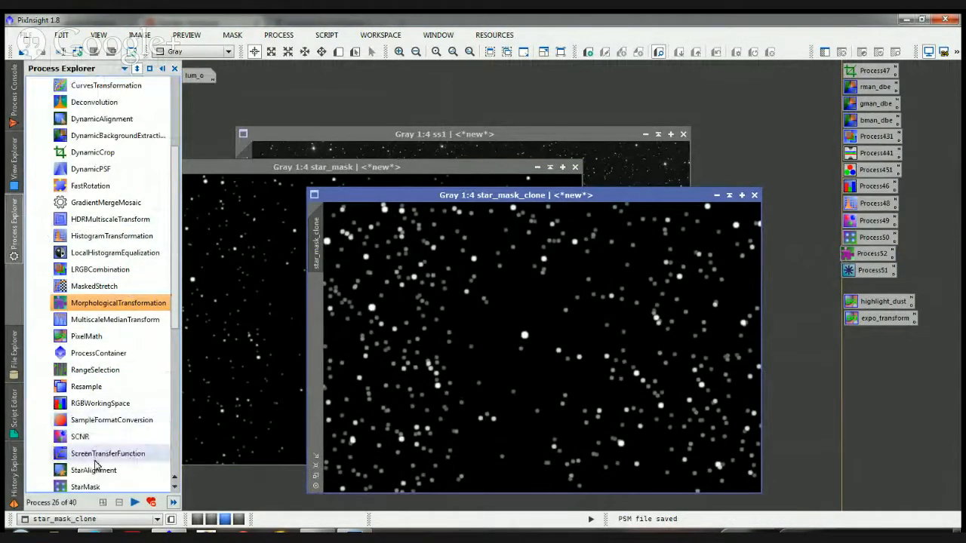
{"action": "scroll", "coordinate": [173, 373], "scroll_direction": "down", "scroll_amount": 10}
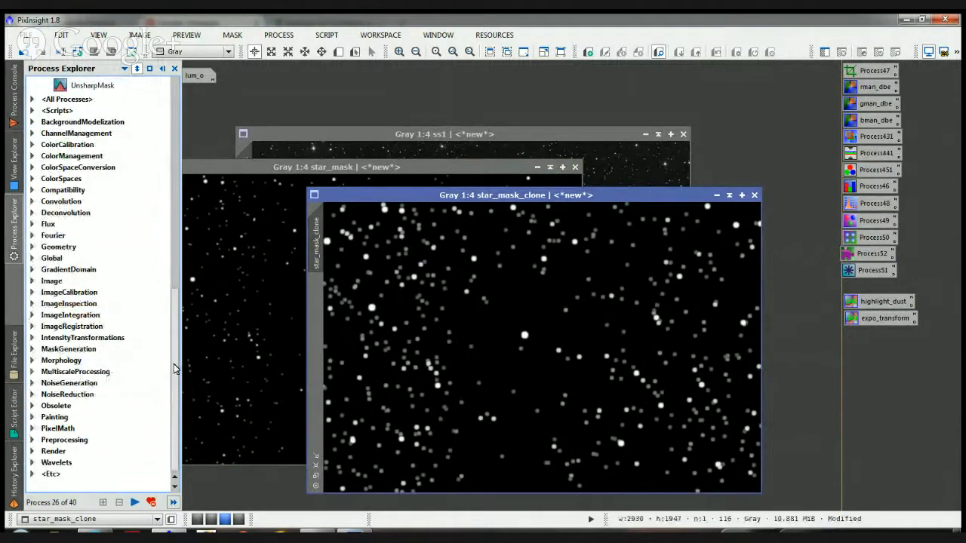
{"action": "scroll", "coordinate": [173, 368], "scroll_direction": "up", "scroll_amount": 7}
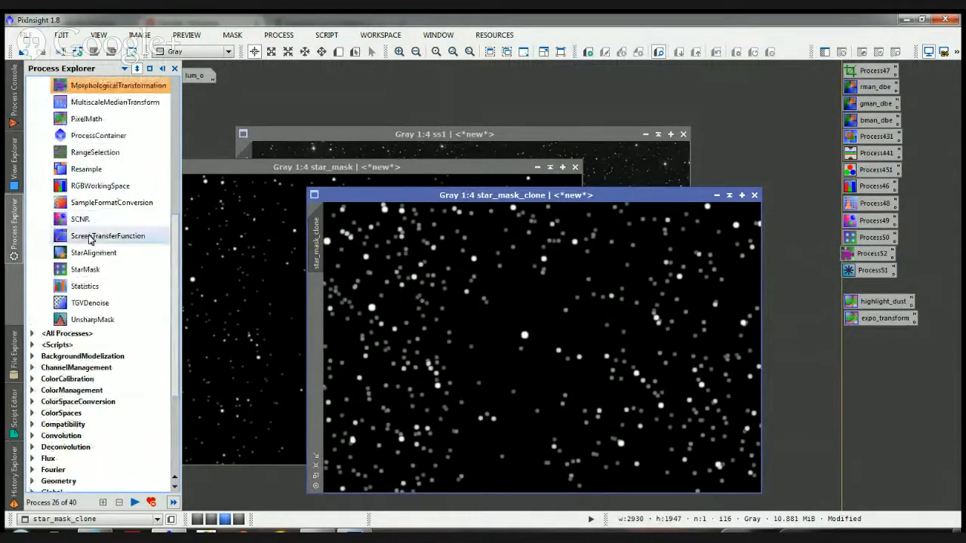
{"action": "left_click", "coordinate": [84, 122]}
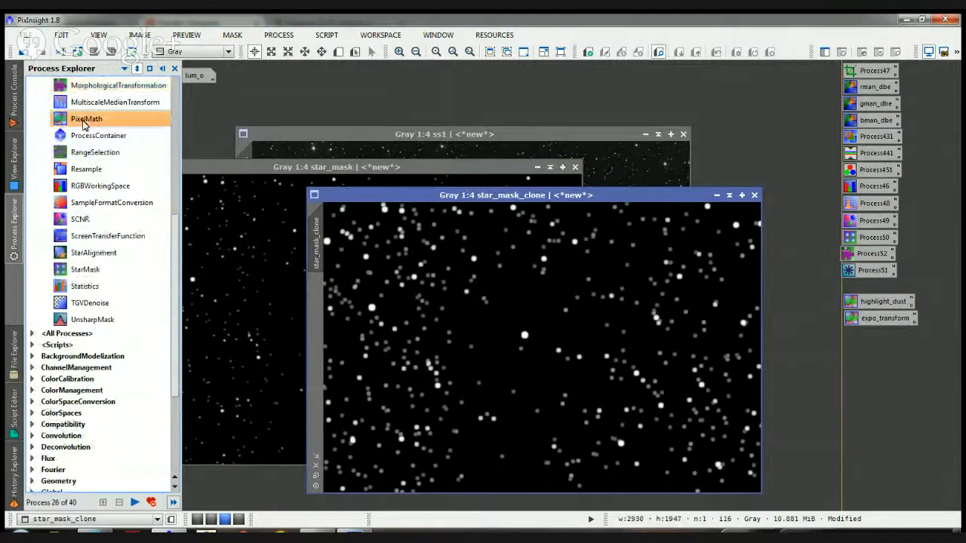
{"action": "double_click", "coordinate": [84, 121]}
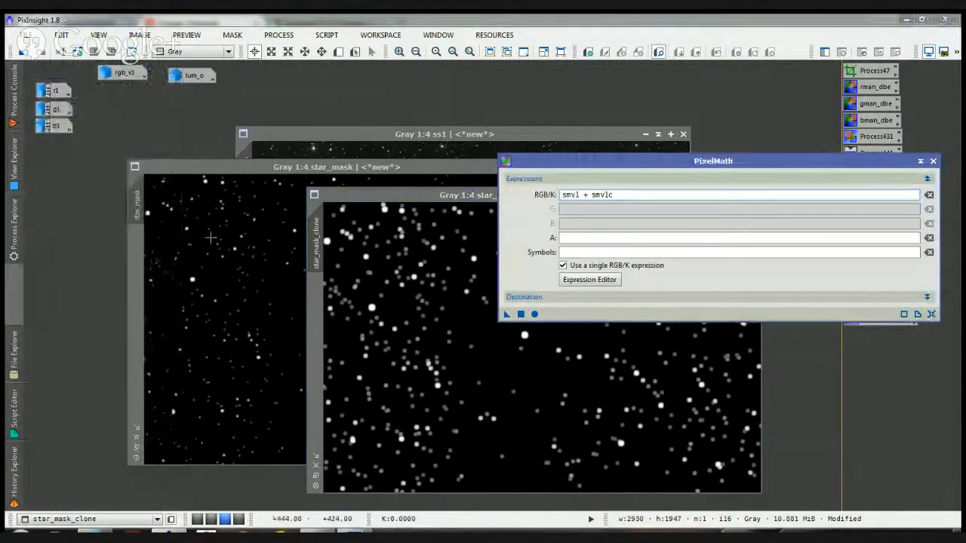
Rename star_mask as smv1 and star_mask_clone as smv1c, and evaluate smv1 + smv1c as a new image with PixelMath
{"action": "double_click", "coordinate": [136, 218]}
{"action": "type", "text": "smv1"}
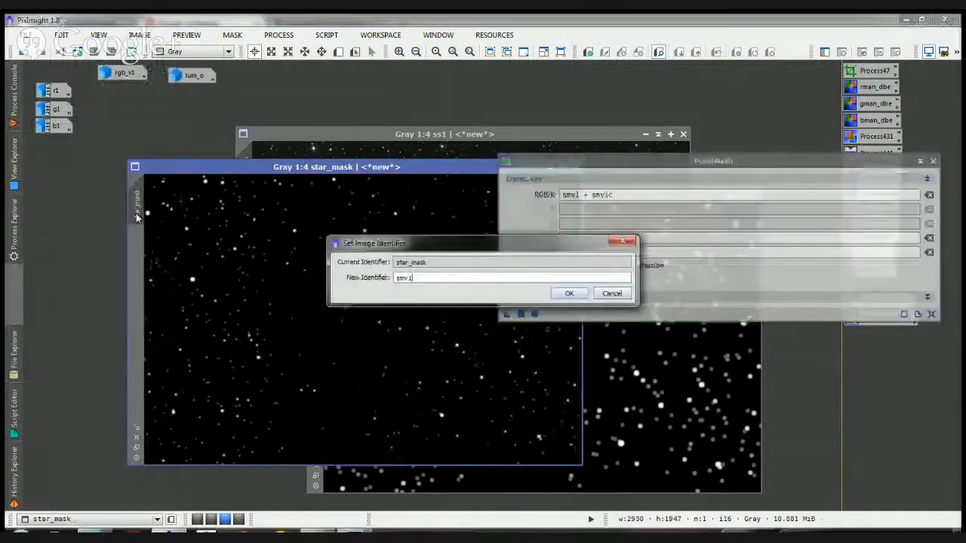
{"action": "key", "text": "Return"}
{"action": "left_click_drag", "start_coordinate": [137, 218], "coordinate": [316, 228]}
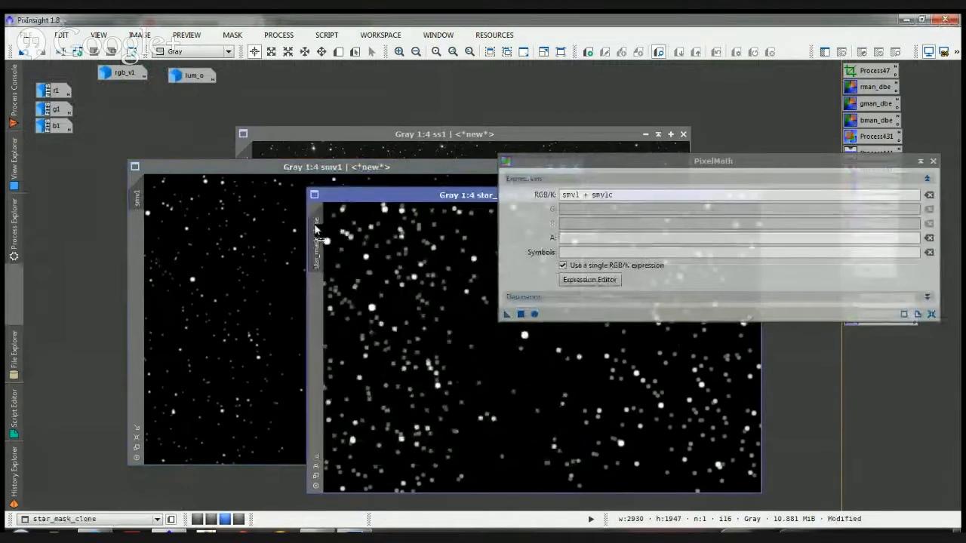
{"action": "double_click", "coordinate": [316, 229]}
{"action": "type", "text": "smv1c"}
{"action": "key", "text": "Return"}
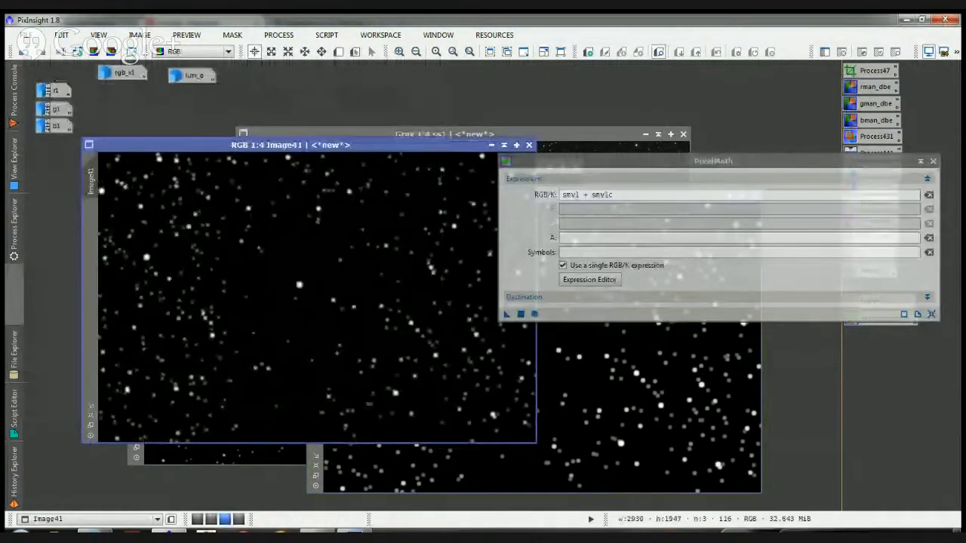
Soften the combined mask image with the stored Convolution settings and move its window off ss1
{"action": "double_click", "coordinate": [859, 274]}
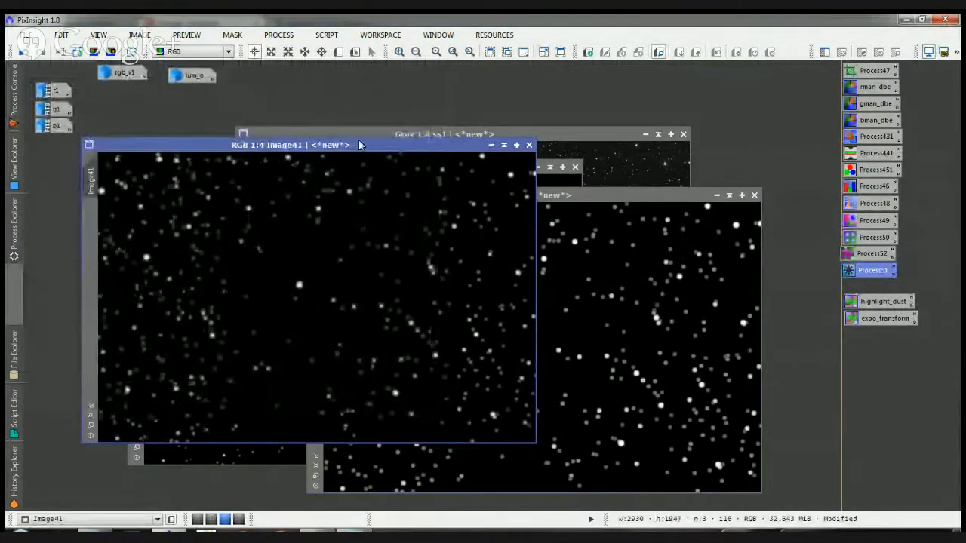
{"action": "left_click_drag", "start_coordinate": [405, 145], "coordinate": [629, 183]}
{"action": "left_click", "coordinate": [566, 148]}
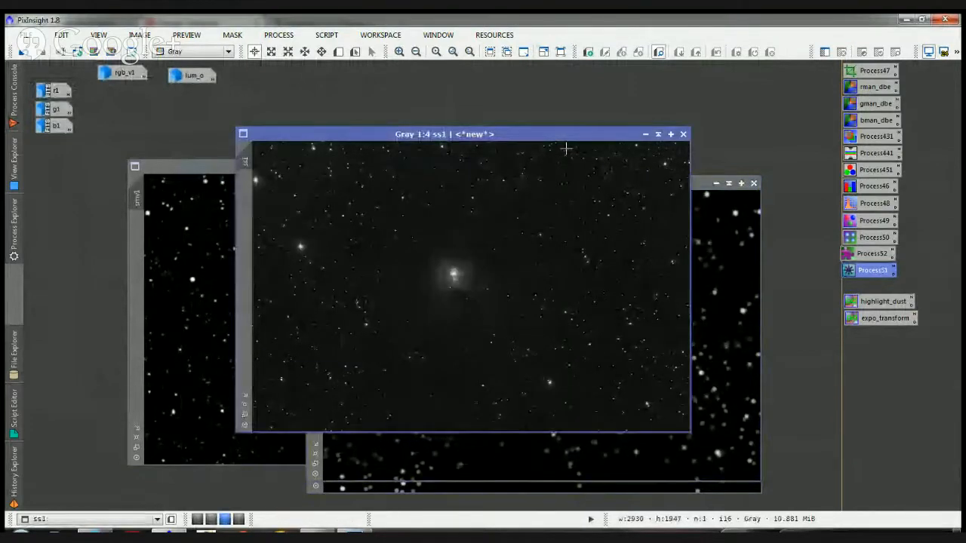
{"action": "key", "text": "ctrl+m"}
{"action": "left_click", "coordinate": [581, 272]}
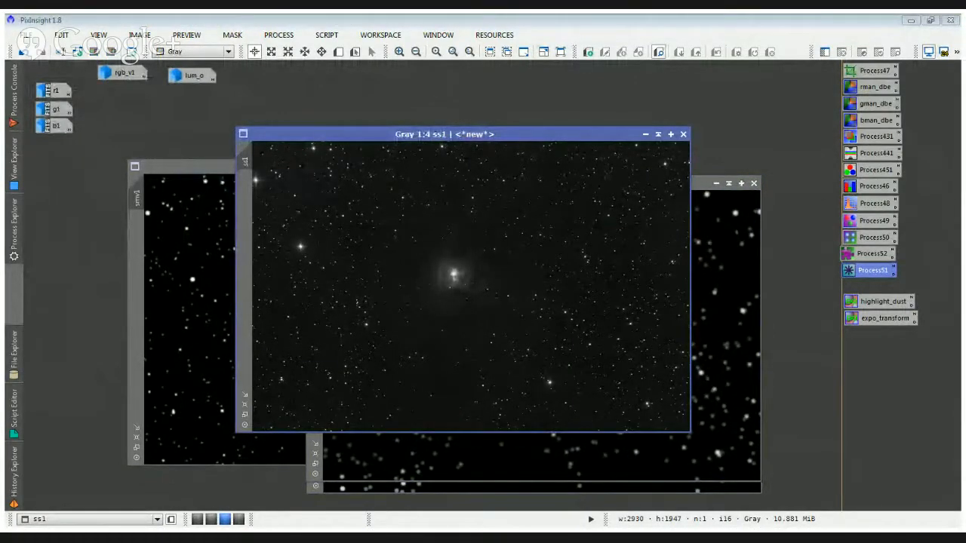
{"action": "key", "text": "ctrl+m"}
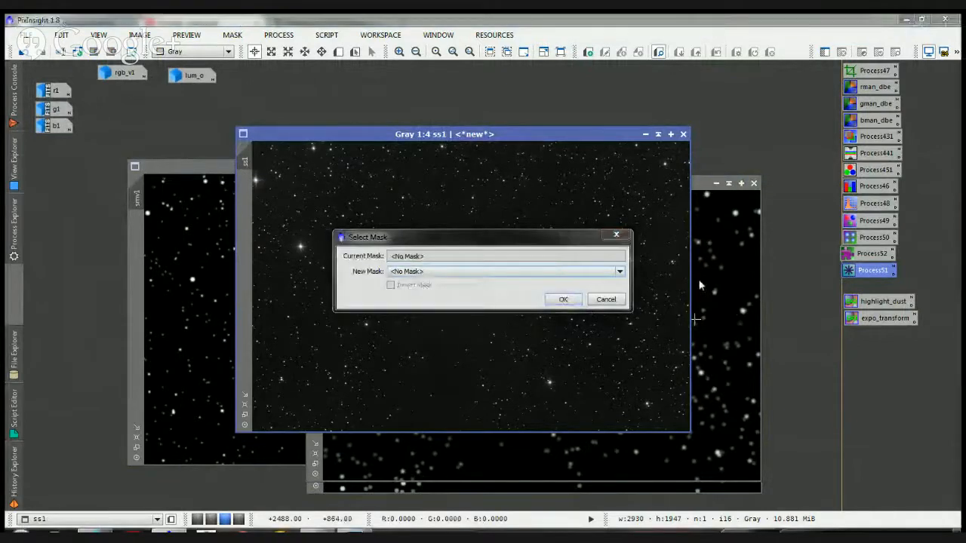
{"action": "left_click", "coordinate": [607, 299]}
Move the Image41 window clear of the ss1 identifier and try to assign Image41 directly as the mask of ss1
{"action": "left_click", "coordinate": [706, 225]}
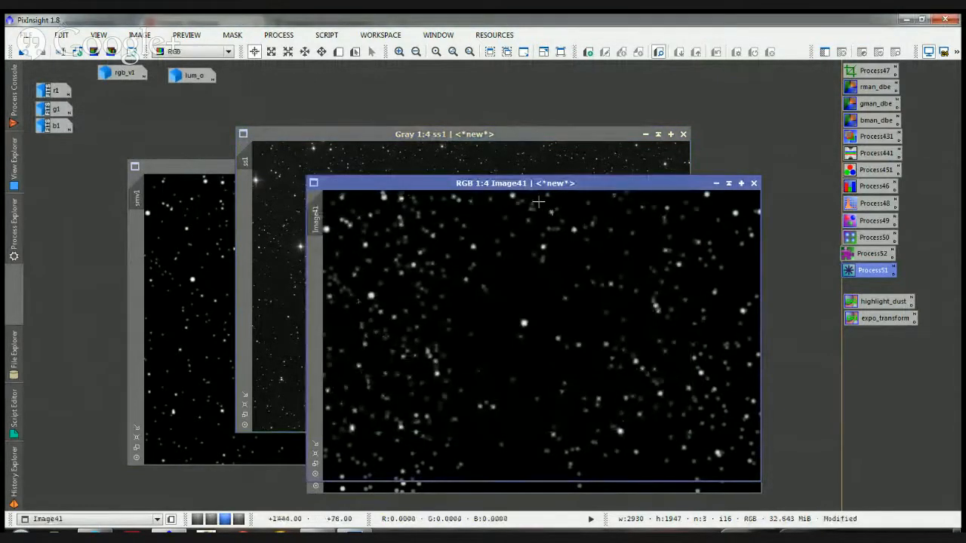
{"action": "left_click_drag", "start_coordinate": [514, 182], "coordinate": [639, 106]}
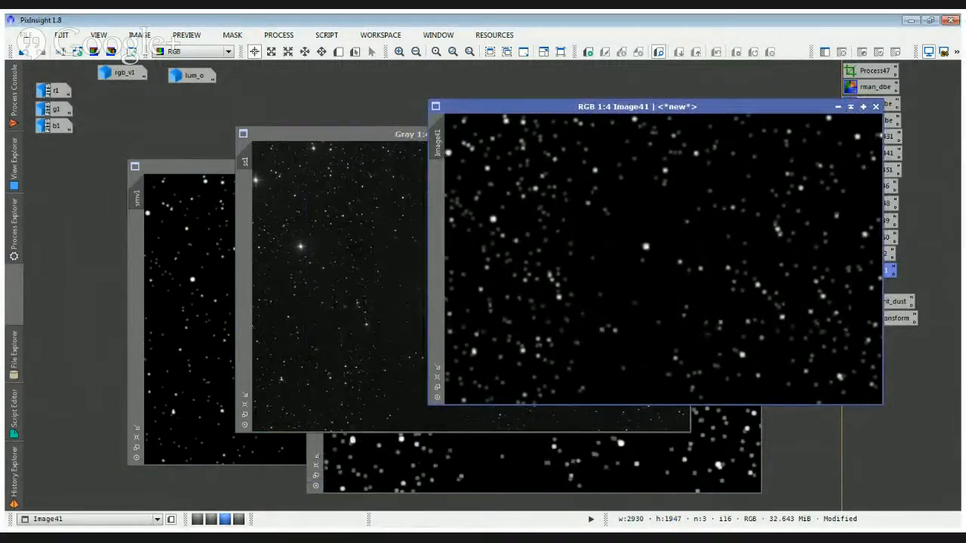
{"action": "left_click_drag", "start_coordinate": [437, 144], "coordinate": [247, 205]}
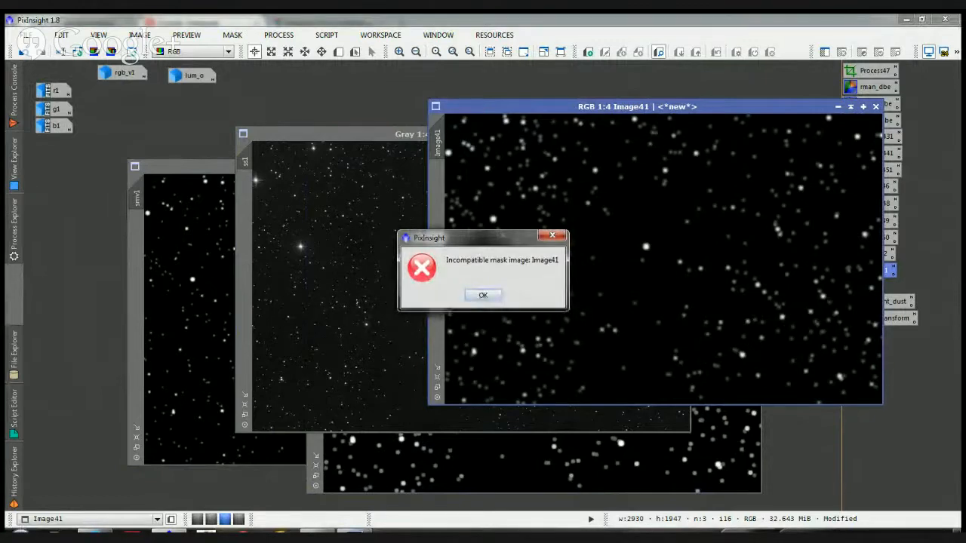
{"action": "left_click", "coordinate": [483, 296]}
Arrange the ss1 and smv1c windows side by side, level with each other
{"action": "left_click", "coordinate": [296, 191]}
{"action": "left_click_drag", "start_coordinate": [359, 134], "coordinate": [206, 194]}
{"action": "left_click_drag", "start_coordinate": [346, 198], "coordinate": [328, 160]}
{"action": "left_click", "coordinate": [647, 437]}
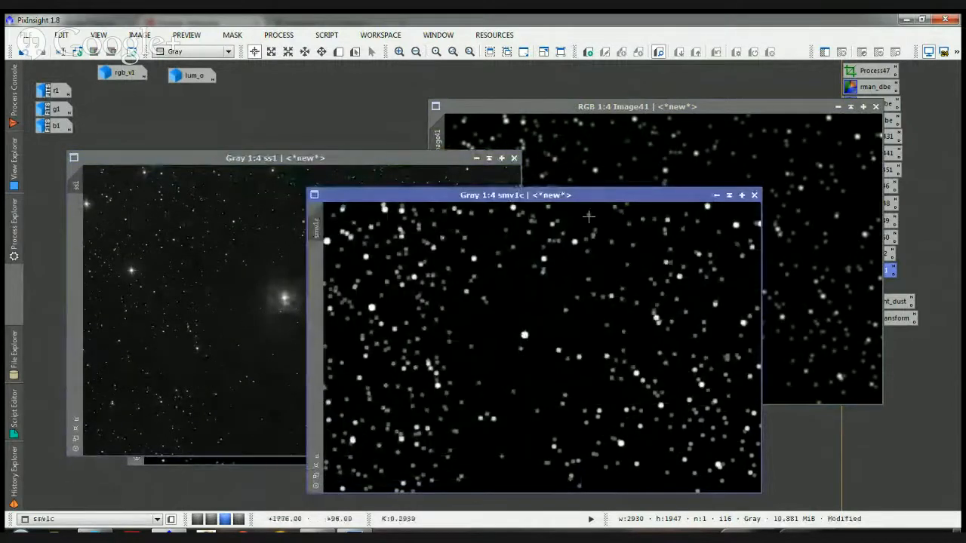
{"action": "left_click_drag", "start_coordinate": [581, 195], "coordinate": [649, 157]}
{"action": "left_click", "coordinate": [270, 224]}
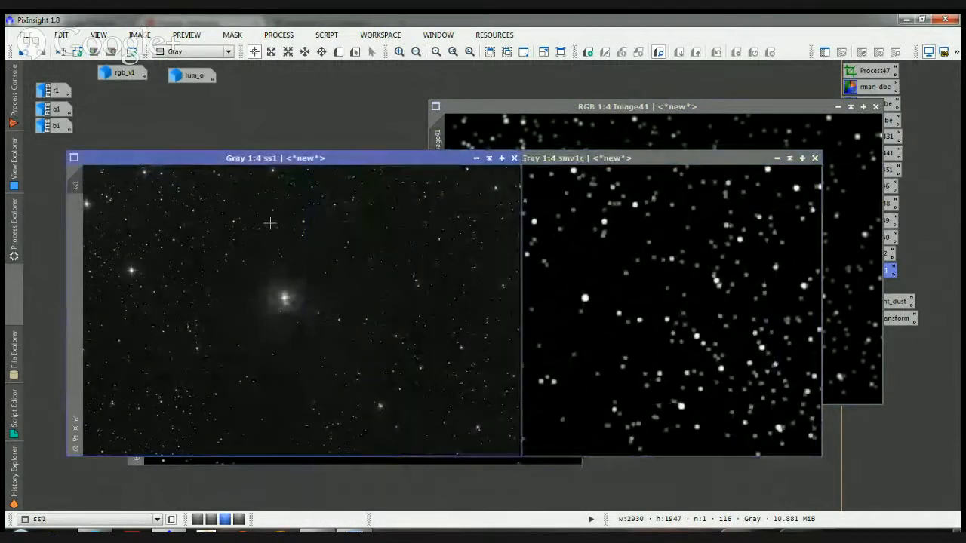
{"action": "key", "text": "ctrl+m"}
{"action": "left_click", "coordinate": [529, 273]}
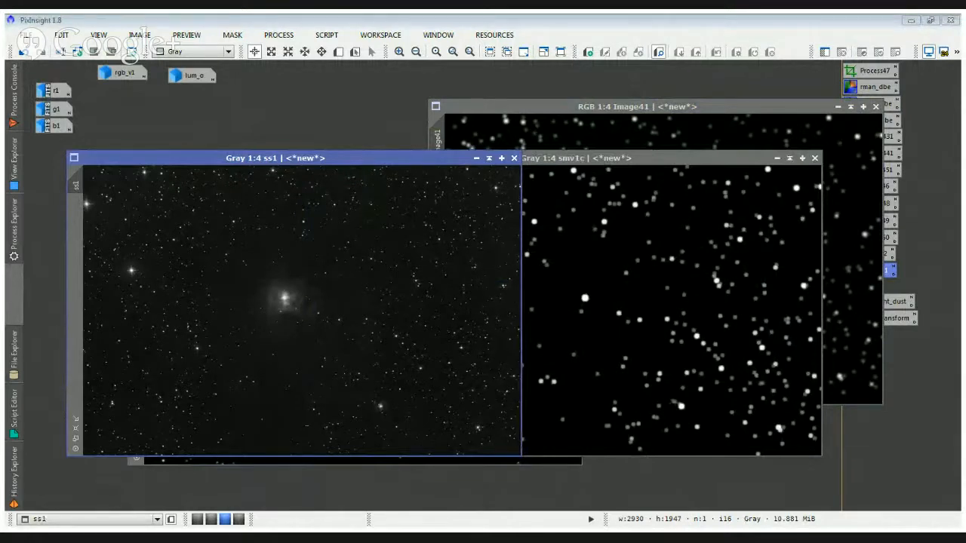
{"action": "left_click", "coordinate": [748, 150]}
{"action": "left_click", "coordinate": [747, 147]}
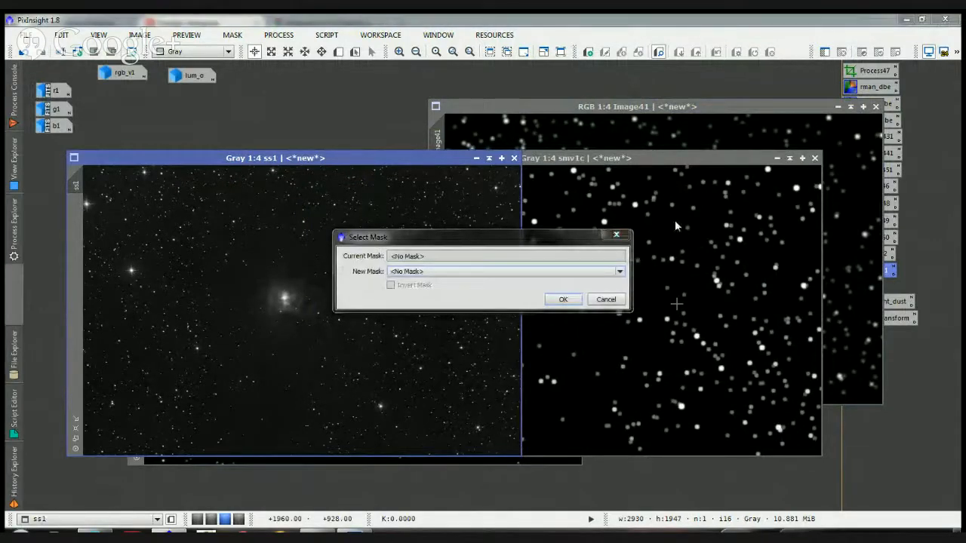
{"action": "left_click", "coordinate": [606, 299]}
Close the Image41 window, discarding its unsaved pixel data, and make smv1c the active image
{"action": "left_click", "coordinate": [811, 139]}
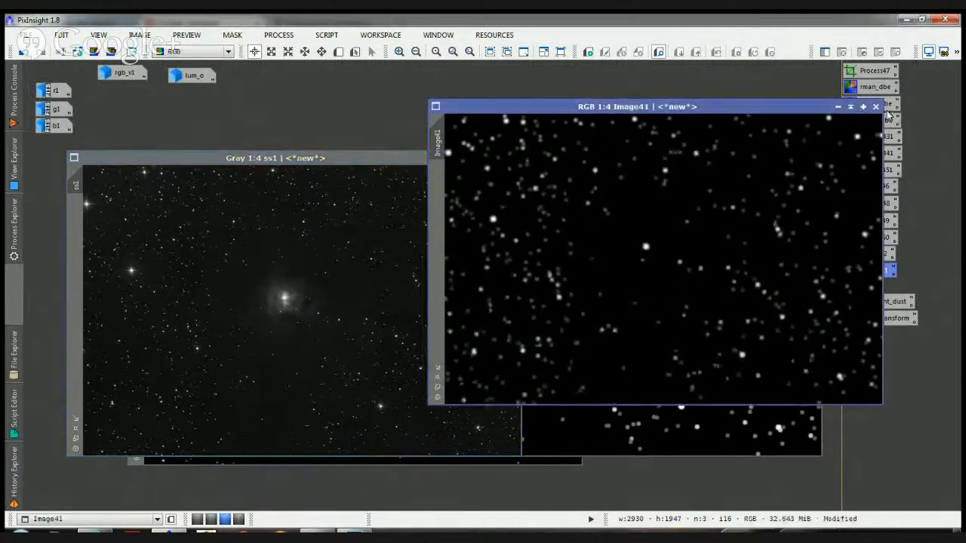
{"action": "left_click", "coordinate": [875, 106]}
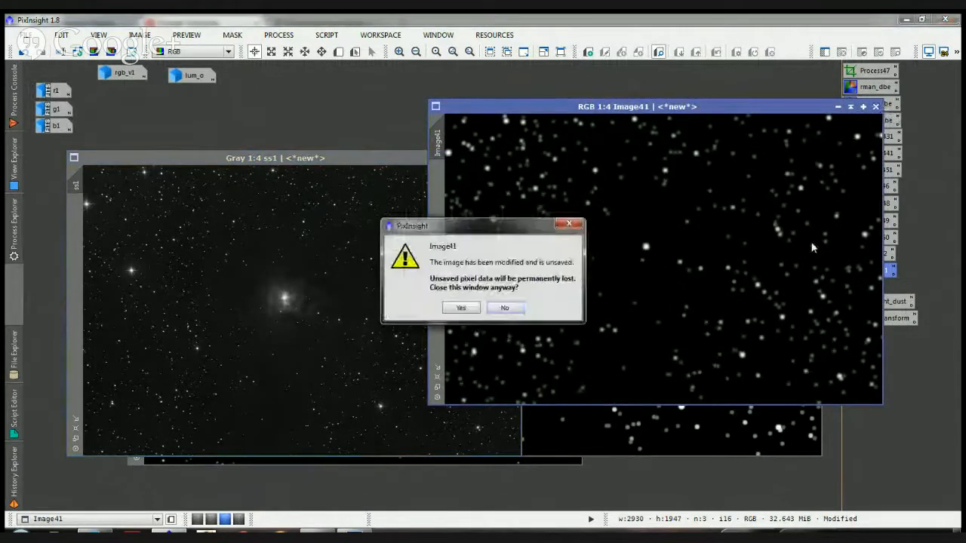
{"action": "left_click", "coordinate": [458, 307]}
{"action": "left_click", "coordinate": [669, 289]}
Open a PixelMath instance with an empty expression and set it to rescale the result and create a new image
{"action": "left_click", "coordinate": [13, 227]}
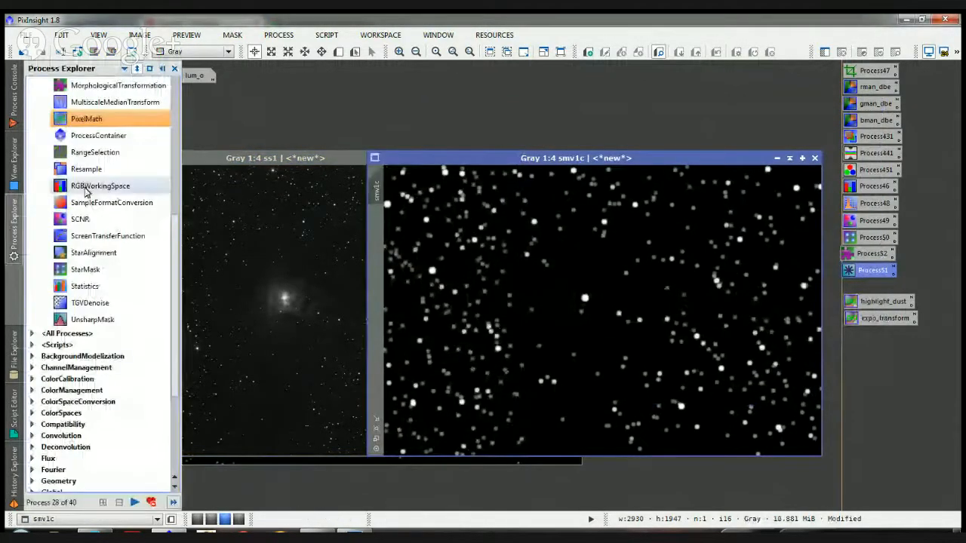
{"action": "double_click", "coordinate": [83, 119]}
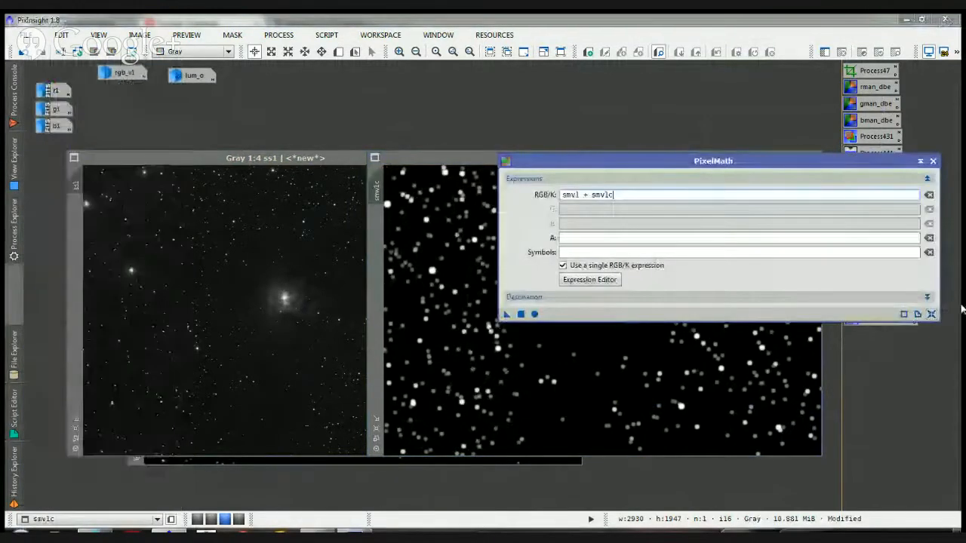
{"action": "left_click_drag", "start_coordinate": [709, 159], "coordinate": [660, 256]}
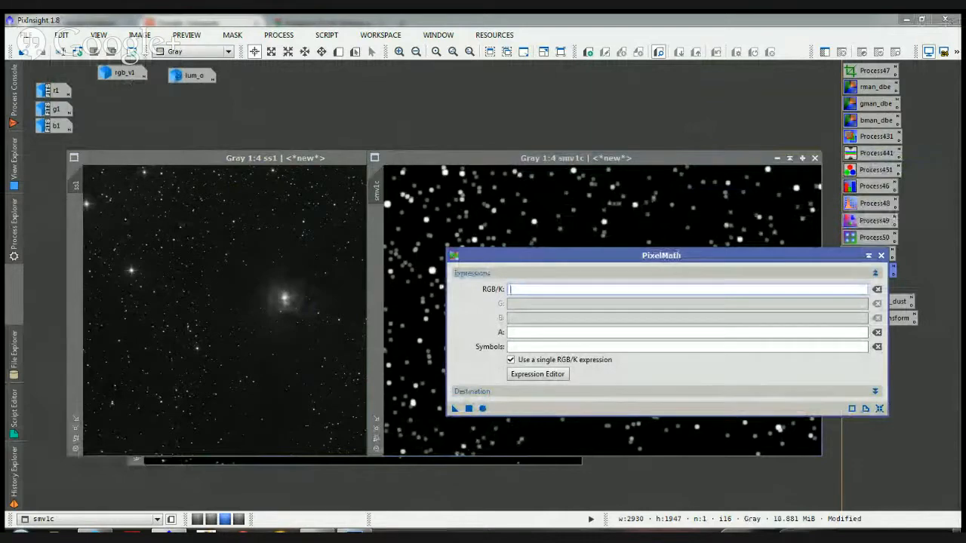
{"action": "left_click", "coordinate": [874, 391]}
{"action": "left_click", "coordinate": [511, 442]}
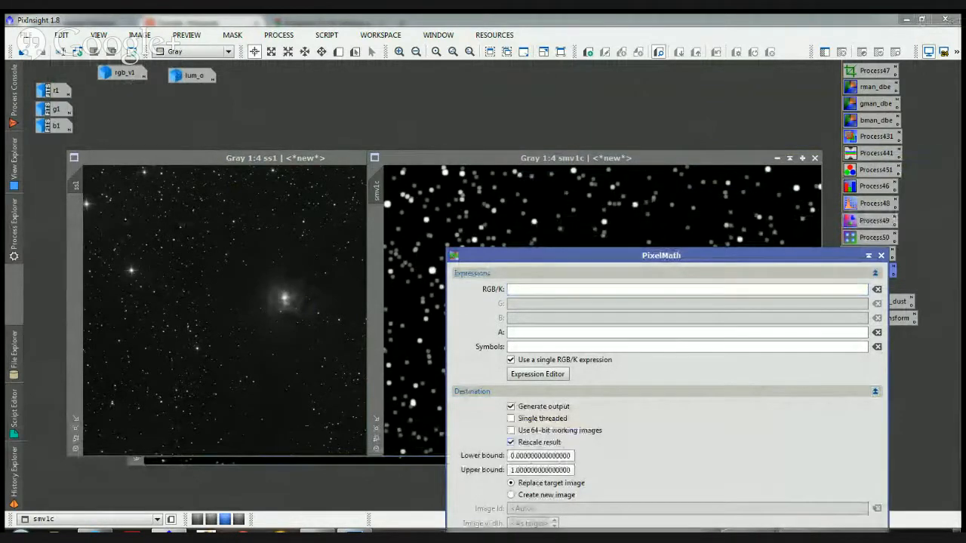
{"action": "left_click", "coordinate": [511, 496]}
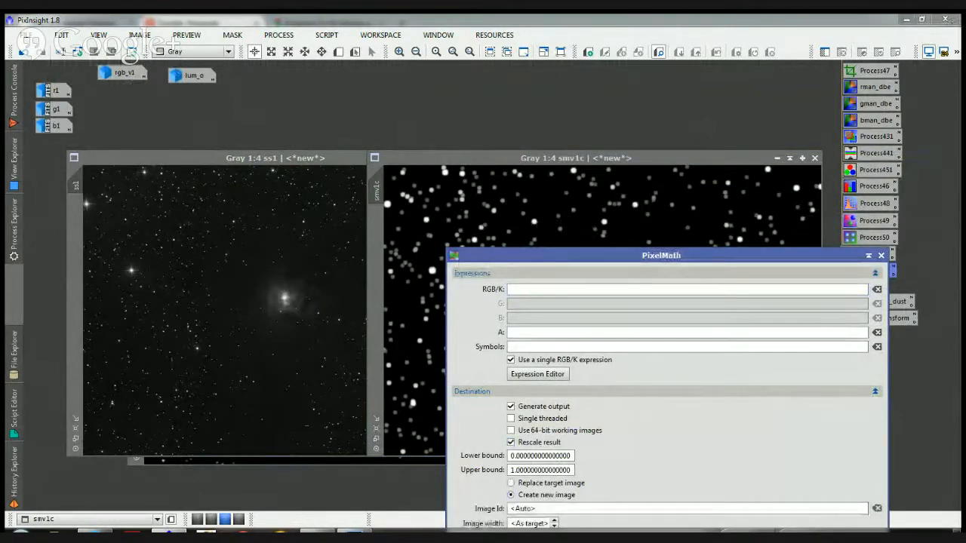
{"action": "left_click_drag", "start_coordinate": [679, 255], "coordinate": [681, 87]}
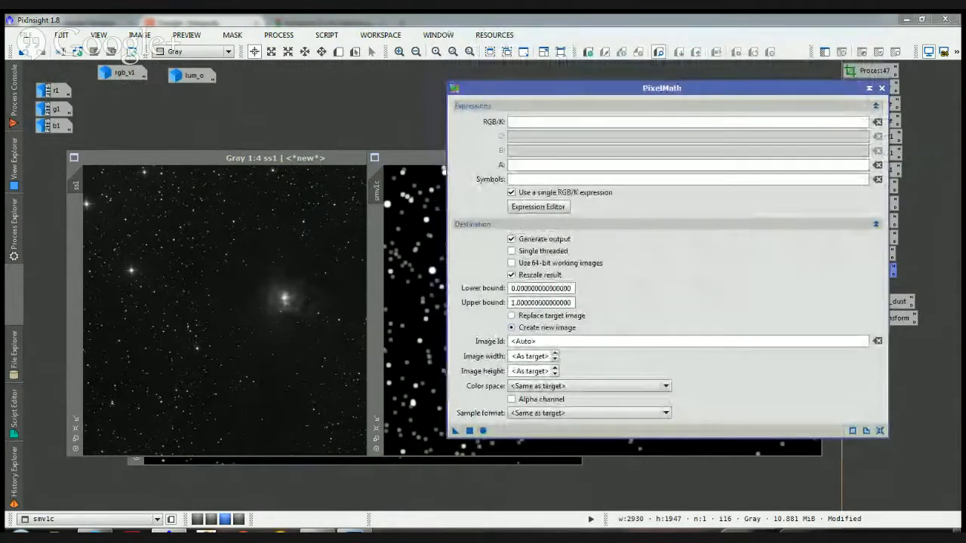
{"action": "left_click", "coordinate": [876, 224]}
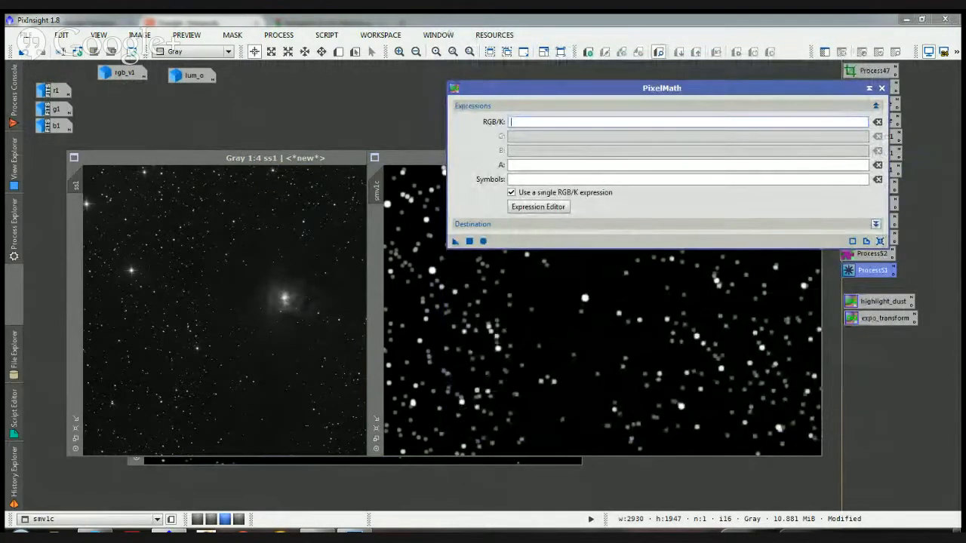
Enter the expression smv1 + smv1c in PixelMath and apply it to the smv1c image
{"action": "left_click", "coordinate": [446, 264]}
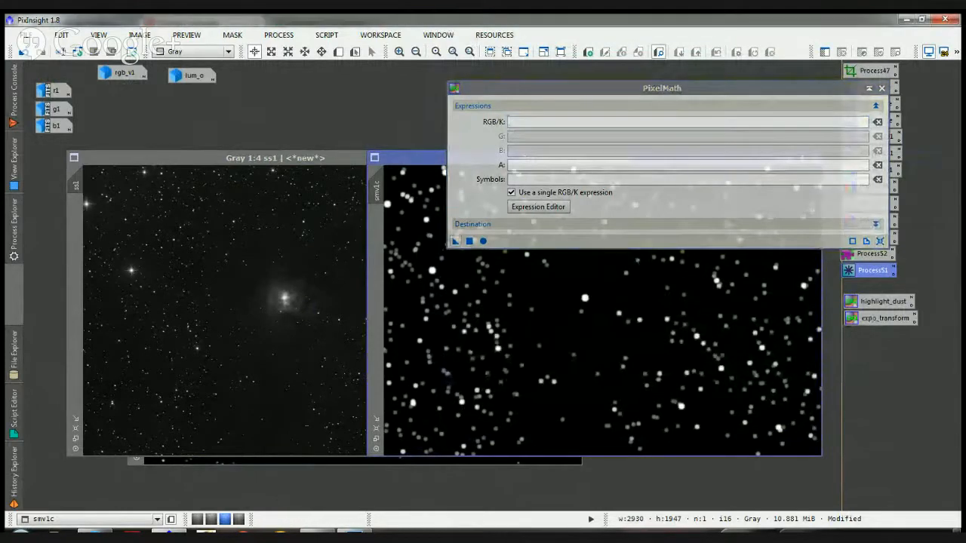
{"action": "left_click", "coordinate": [538, 207]}
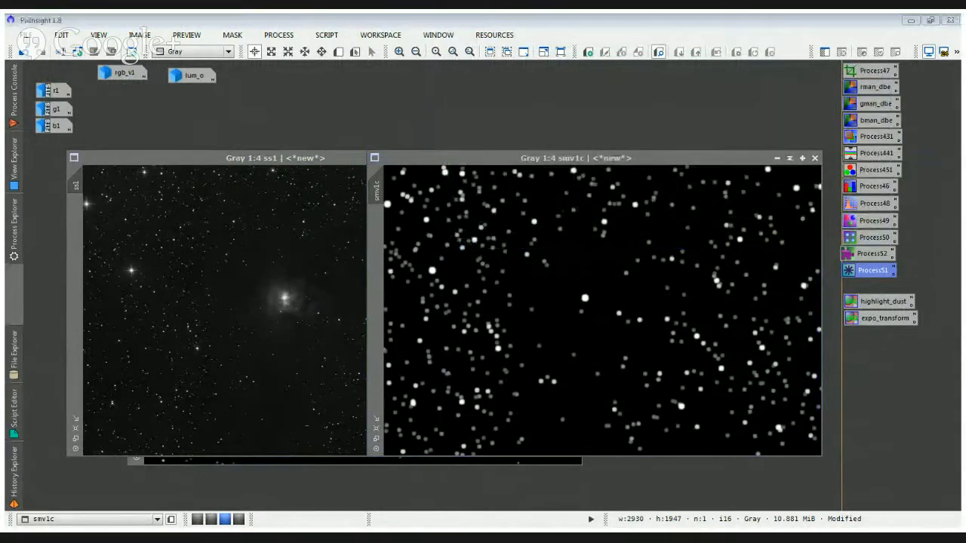
{"action": "type", "text": "smv1 + smv1c"}
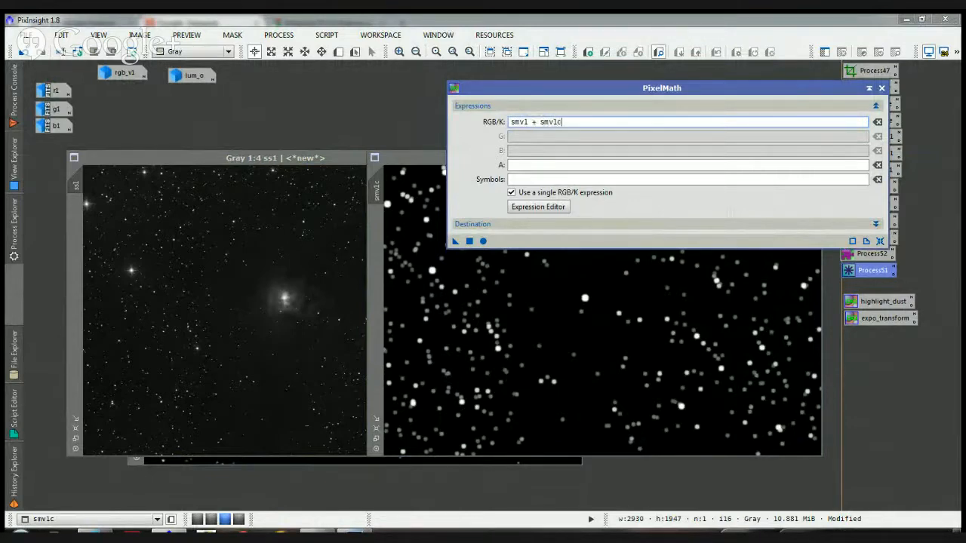
{"action": "left_click_drag", "start_coordinate": [456, 241], "coordinate": [520, 306]}
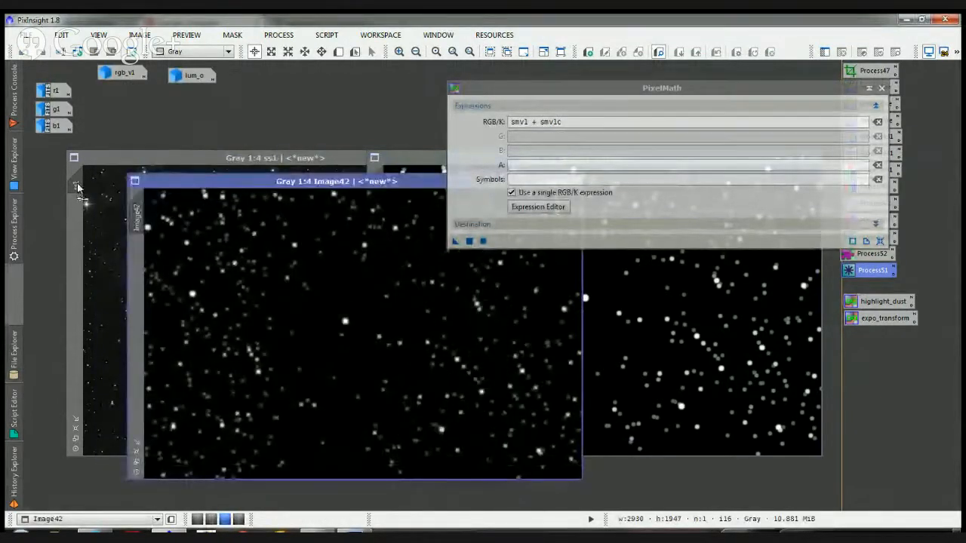
Assign Image42 as the mask of ss1, without inverting it
{"action": "left_click", "coordinate": [100, 195]}
{"action": "key", "text": "ctrl+m"}
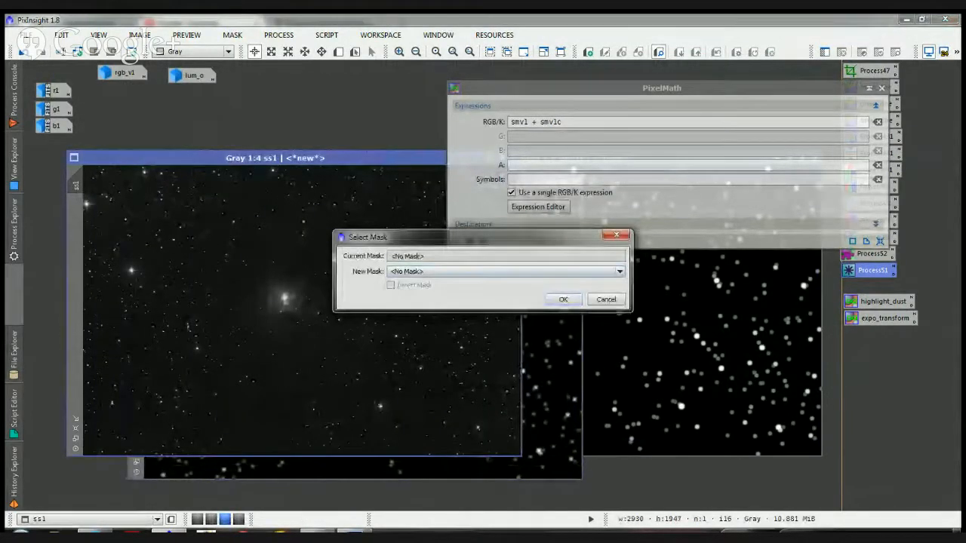
{"action": "left_click", "coordinate": [507, 272]}
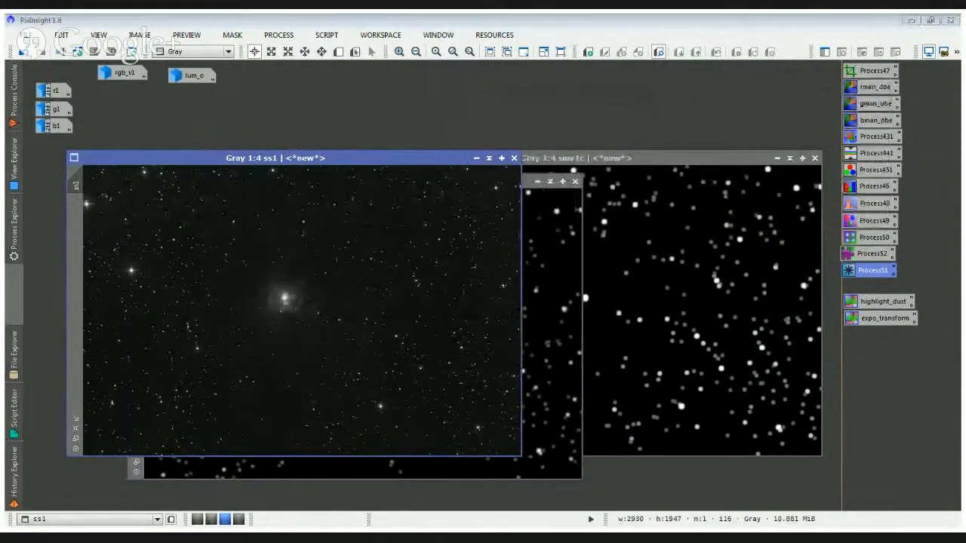
{"action": "left_click", "coordinate": [723, 342]}
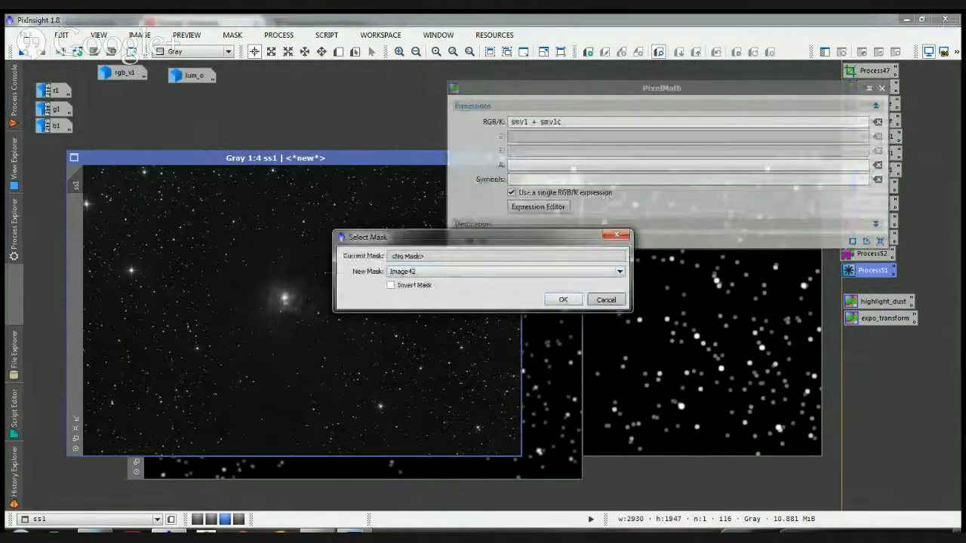
{"action": "left_click", "coordinate": [607, 298]}
{"action": "double_click", "coordinate": [873, 276]}
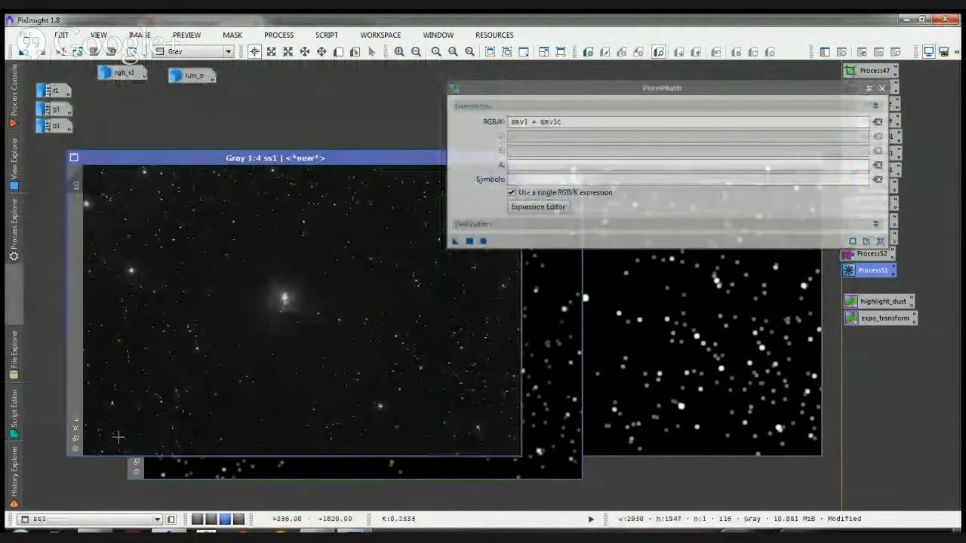
{"action": "key", "text": "Down"}
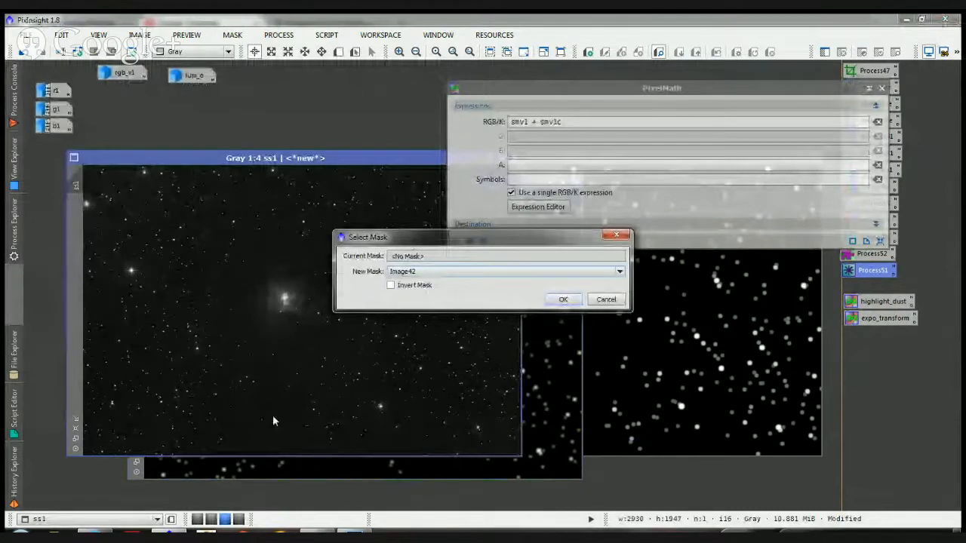
{"action": "left_click", "coordinate": [563, 300]}
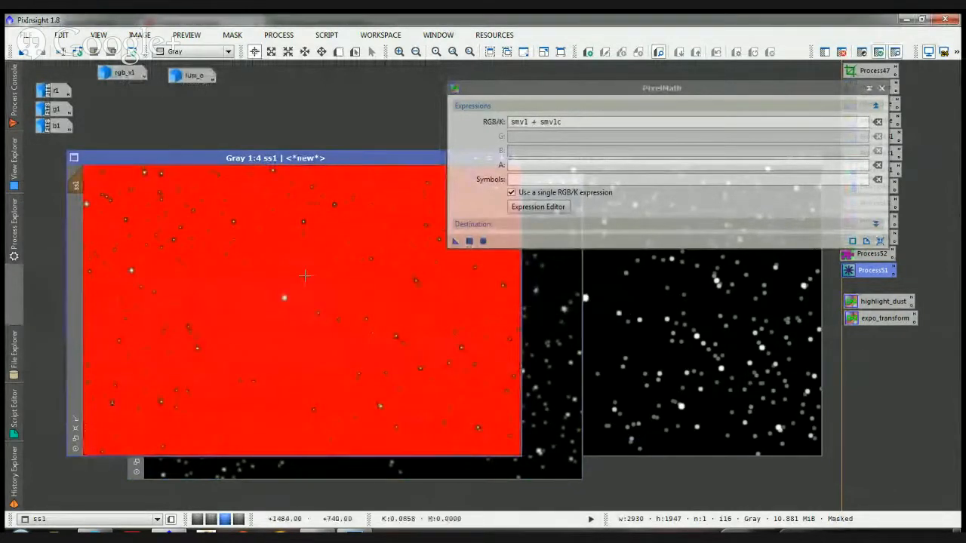
Store the current PixelMath settings as a process icon on the workspace and close PixelMath
{"action": "left_click_drag", "start_coordinate": [596, 89], "coordinate": [647, 89]}
{"action": "left_click_drag", "start_coordinate": [507, 242], "coordinate": [859, 345]}
{"action": "left_click", "coordinate": [933, 88]}
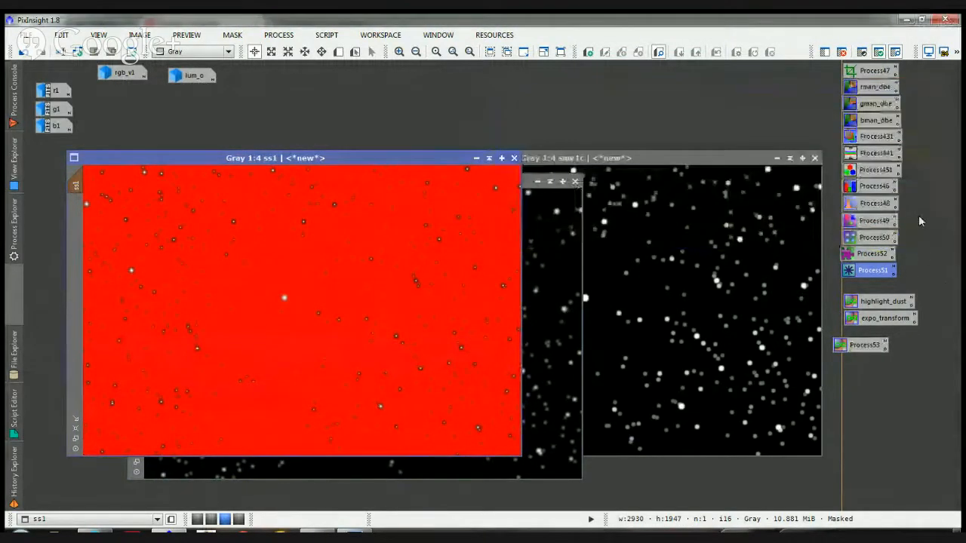
Move the highlight_dust and expo_transform icons well below the process list and place the new PixelMath icon directly under Process51
{"action": "left_click", "coordinate": [893, 302]}
{"action": "left_click_drag", "start_coordinate": [891, 301], "coordinate": [844, 333]}
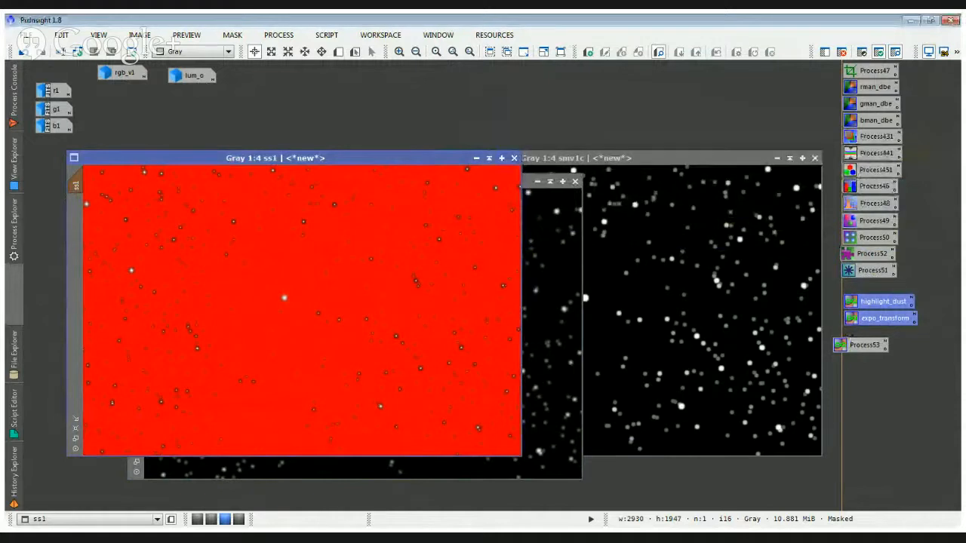
{"action": "left_click_drag", "start_coordinate": [896, 317], "coordinate": [898, 475]}
{"action": "left_click_drag", "start_coordinate": [849, 345], "coordinate": [859, 287]}
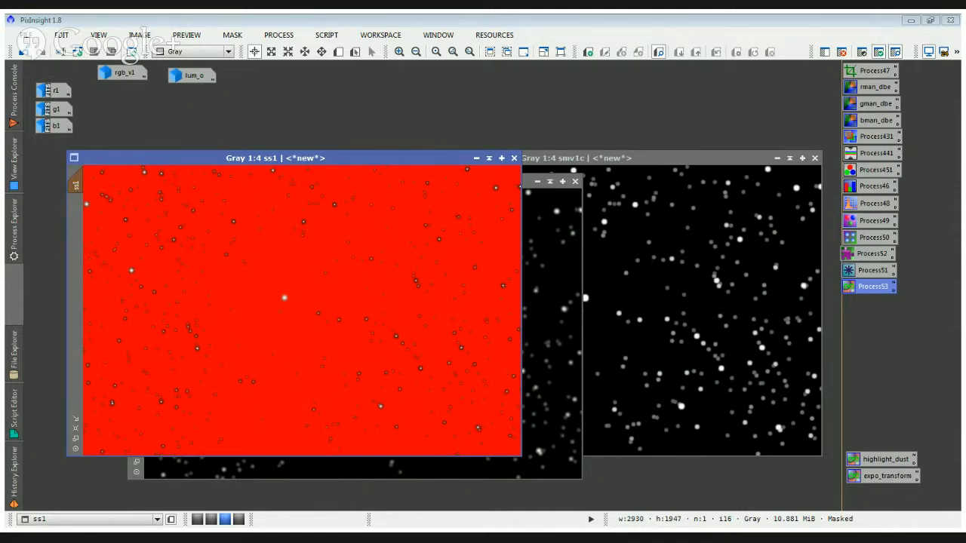
{"action": "left_click", "coordinate": [893, 504]}
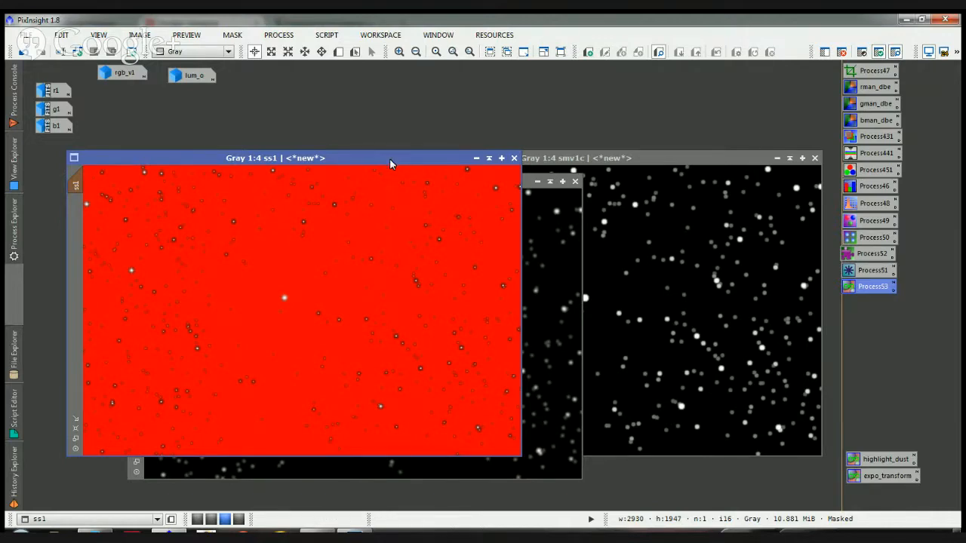
Move the ss1 window off the masks beneath it and close smv1c and smv1, discarding their unsaved changes
{"action": "left_click_drag", "start_coordinate": [390, 157], "coordinate": [523, 128]}
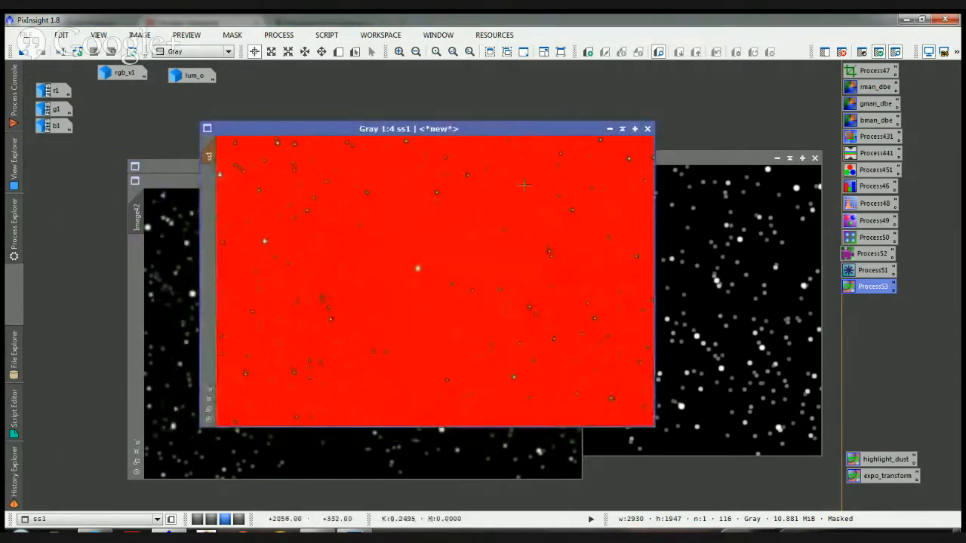
{"action": "left_click", "coordinate": [681, 257]}
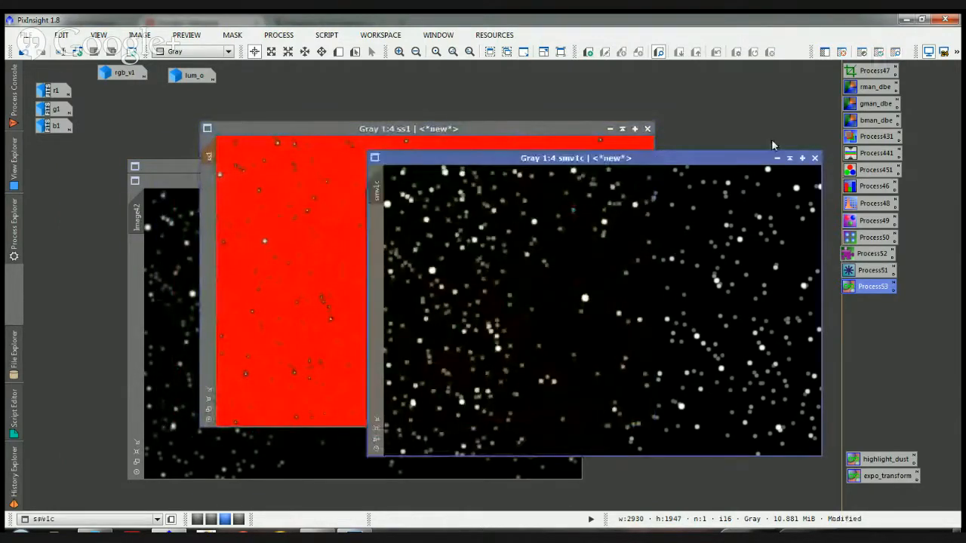
{"action": "left_click", "coordinate": [814, 158]}
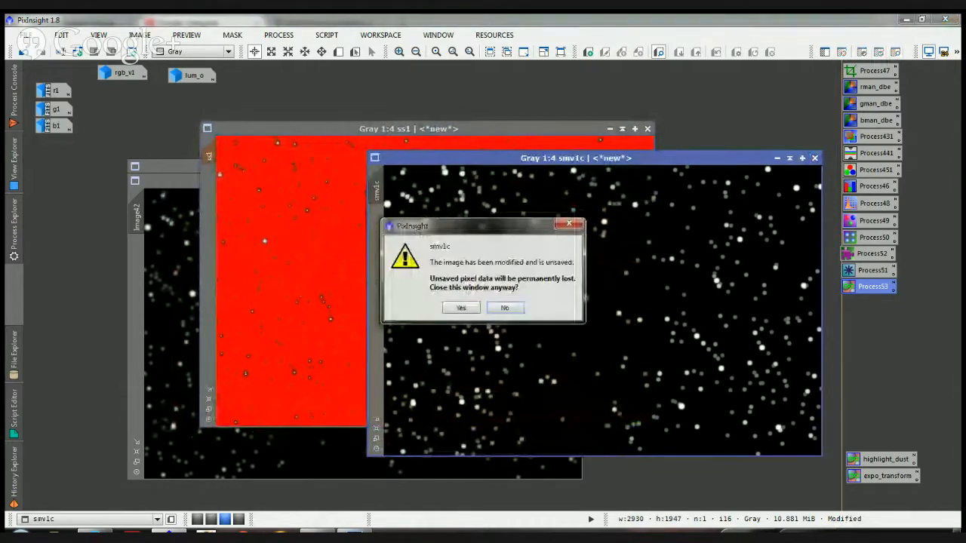
{"action": "left_click", "coordinate": [461, 308]}
{"action": "left_click", "coordinate": [189, 175]}
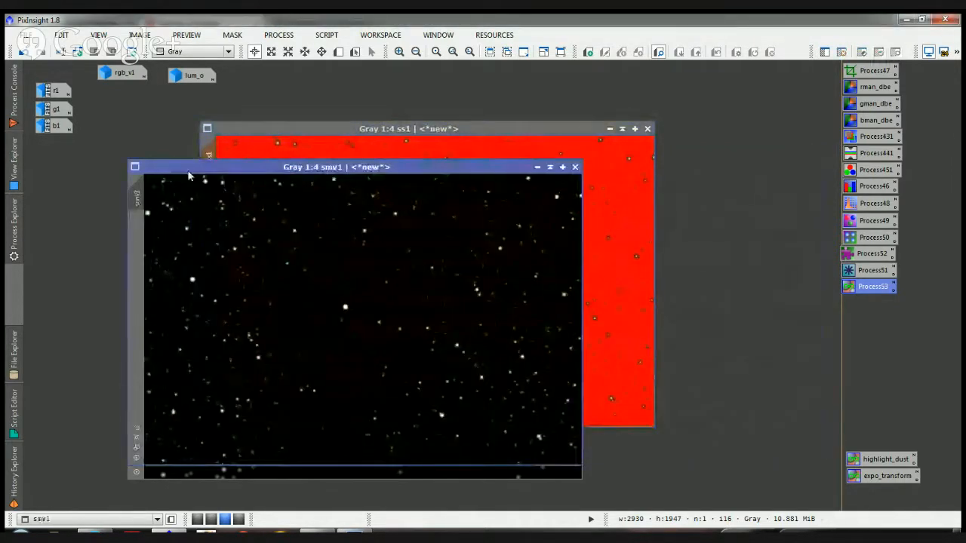
{"action": "left_click", "coordinate": [575, 167]}
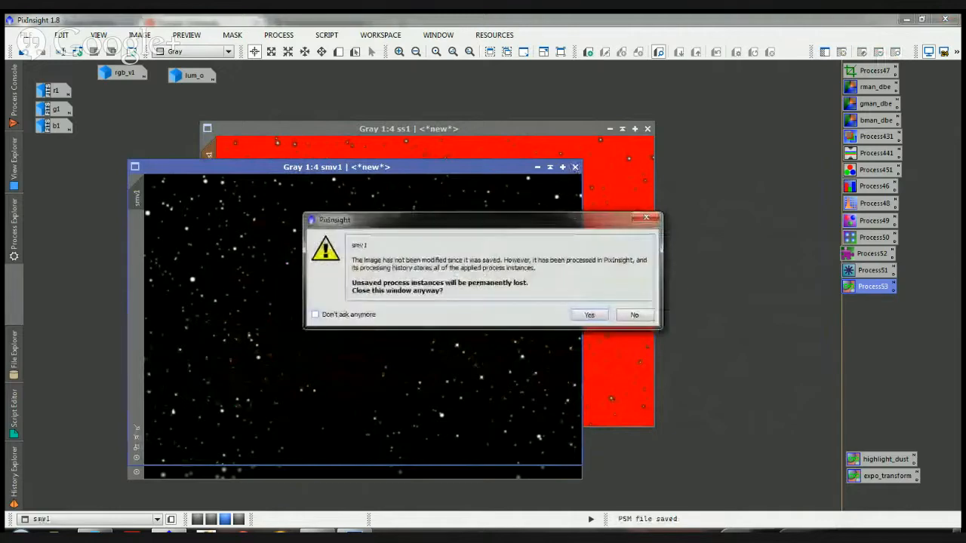
{"action": "left_click", "coordinate": [589, 314]}
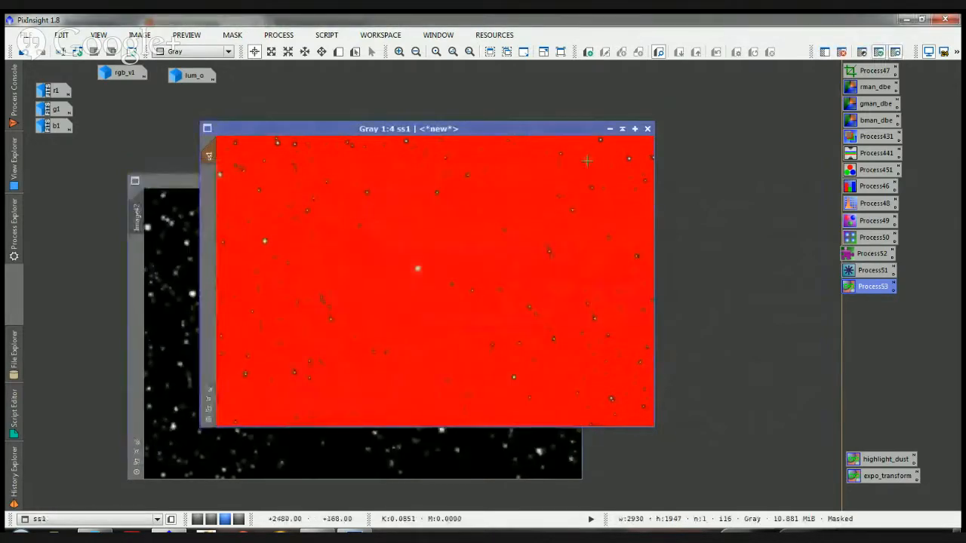
Toggle the mask overlay on ss1 repeatedly to compare the masked areas with the image's stars
{"action": "key", "text": "ctrl+k"}
{"action": "key", "text": "ctrl+k"}
{"action": "key", "text": "ctrl+k"}
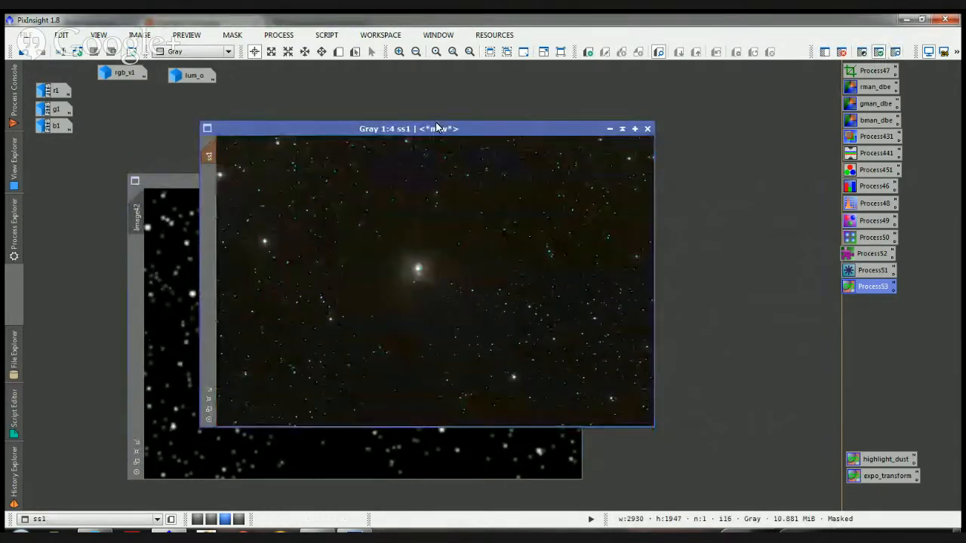
{"action": "key", "text": "ctrl+k"}
{"action": "key", "text": "ctrl+k"}
{"action": "key", "text": "ctrl+k"}
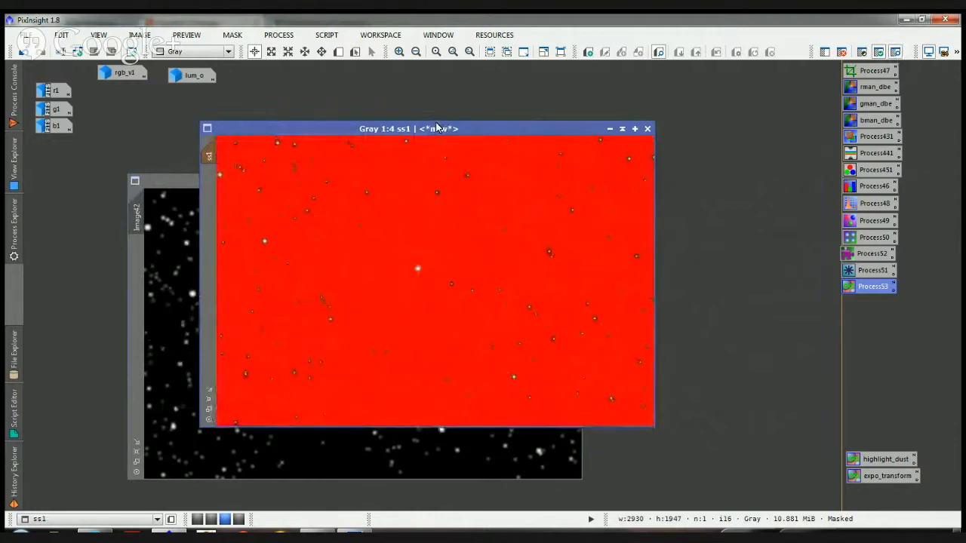
{"action": "key", "text": "ctrl+k"}
{"action": "key", "text": "ctrl+k"}
{"action": "key", "text": "ctrl+k"}
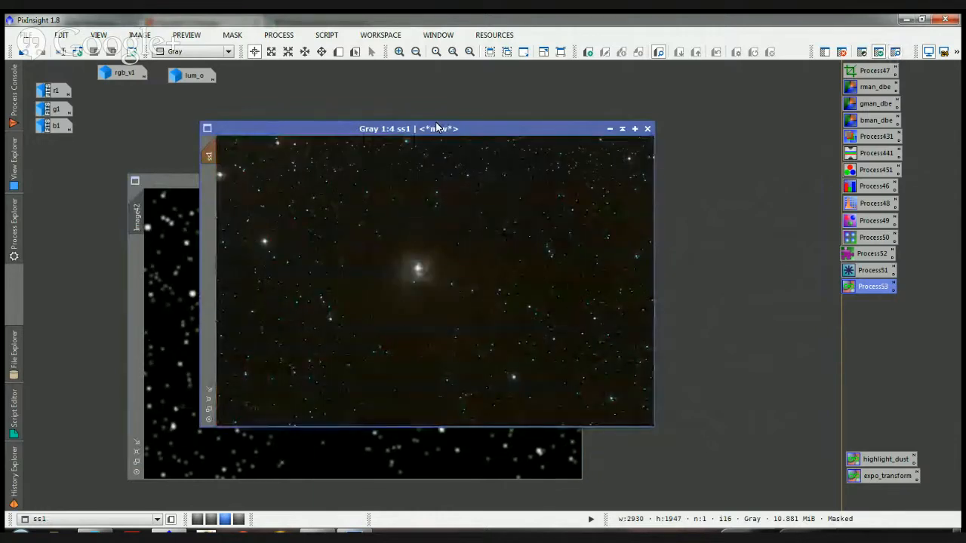
Open MorphologicalTransformation from its stored process icon, reset it to defaults, and choose the Morphological Selection operator with 5 iterations
{"action": "double_click", "coordinate": [868, 254]}
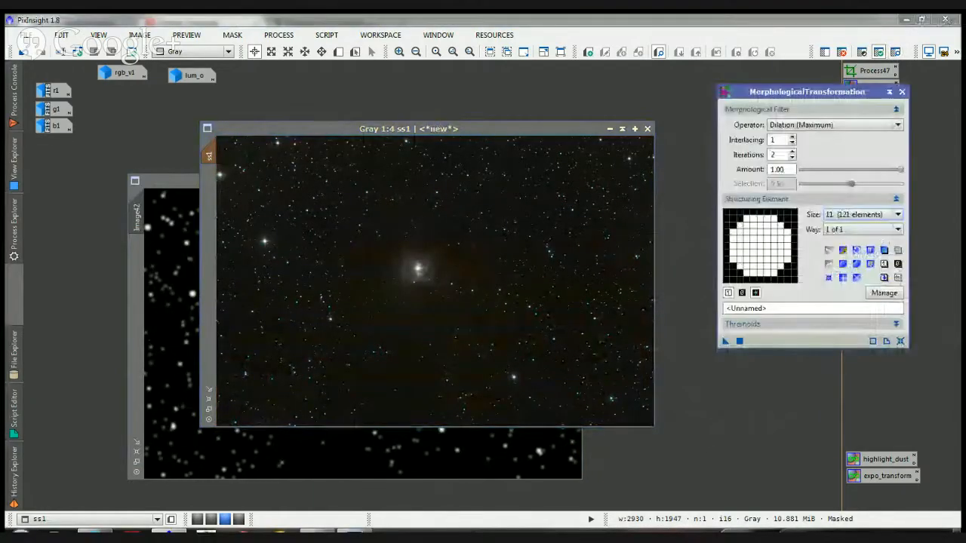
{"action": "left_click_drag", "start_coordinate": [816, 92], "coordinate": [736, 115]}
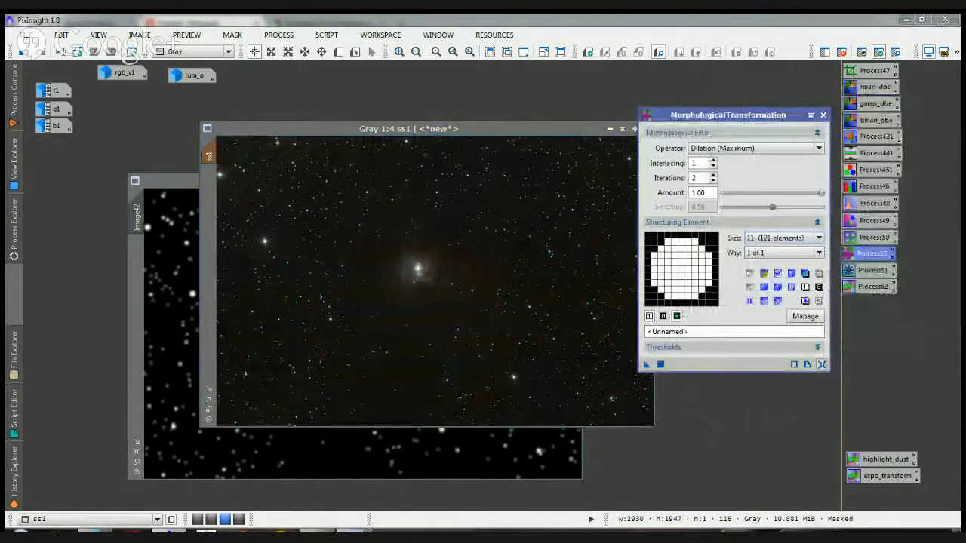
{"action": "left_click", "coordinate": [822, 365]}
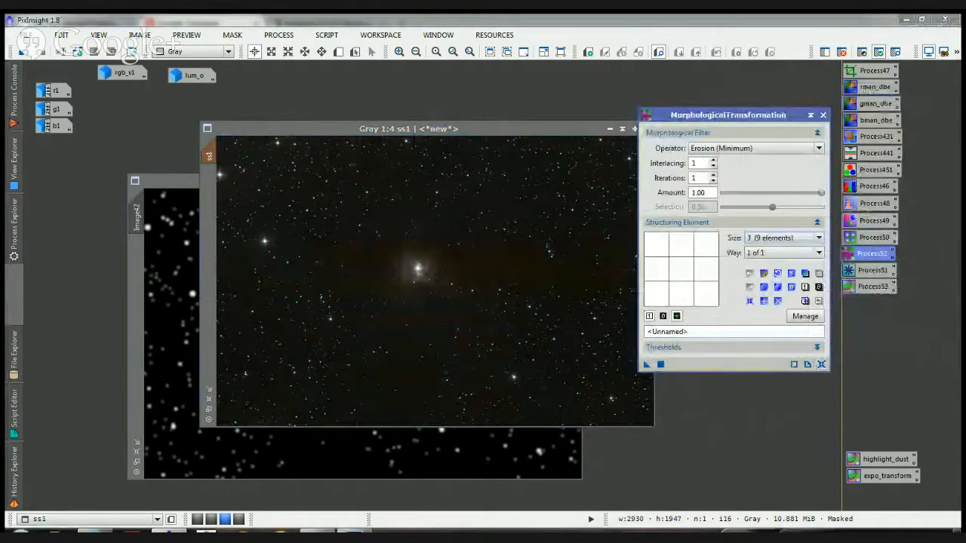
{"action": "left_click", "coordinate": [824, 116]}
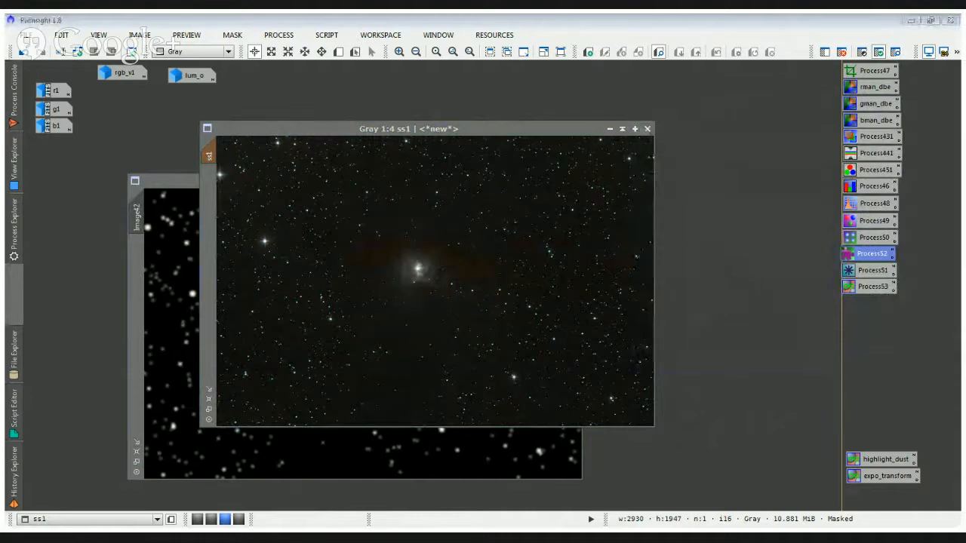
{"action": "double_click", "coordinate": [872, 255]}
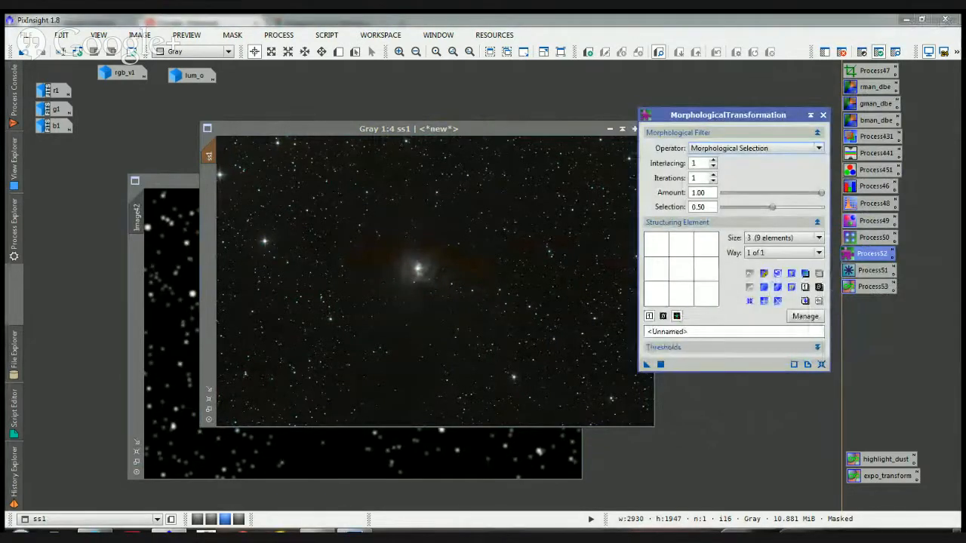
{"action": "left_click", "coordinate": [713, 175]}
{"action": "type", "text": "5"}
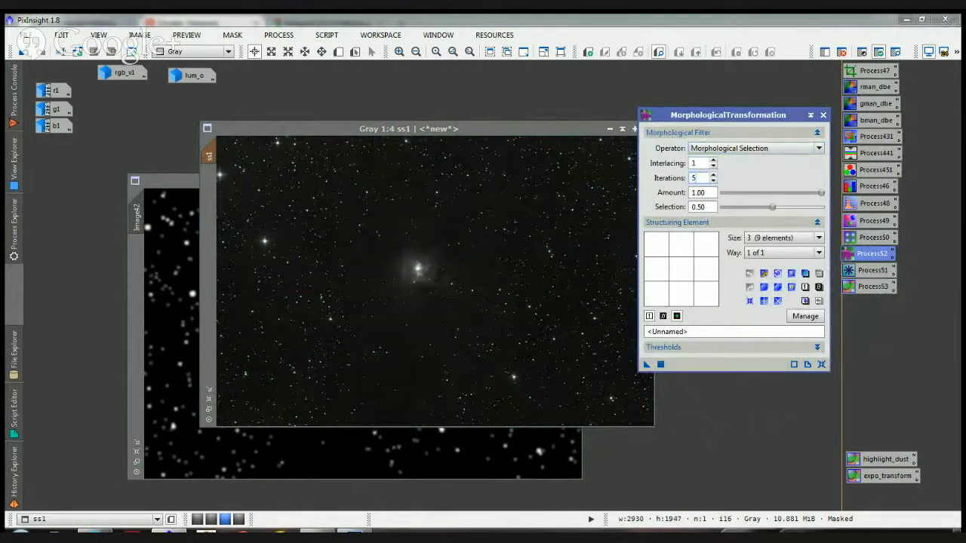
Rearrange the workspace so ss1 sits beside the MorphologicalTransformation dialog and the Image42 star mask lies lower and apart
{"action": "left_click_drag", "start_coordinate": [729, 115], "coordinate": [760, 128]}
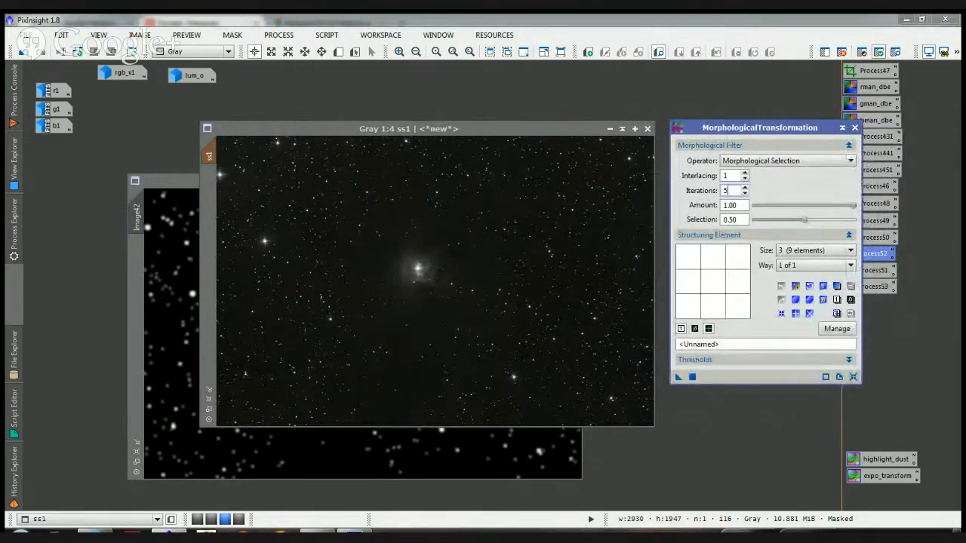
{"action": "left_click_drag", "start_coordinate": [760, 127], "coordinate": [773, 88]}
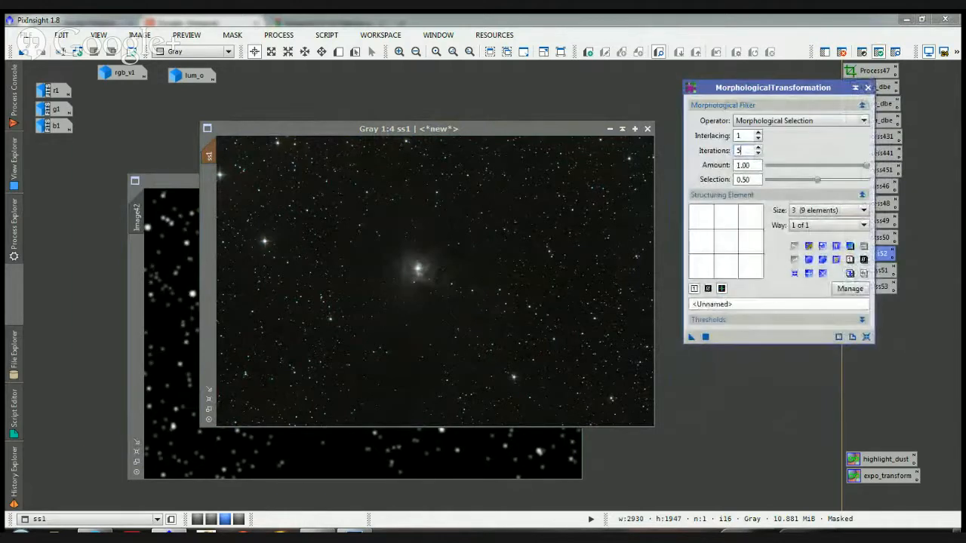
{"action": "left_click_drag", "start_coordinate": [573, 127], "coordinate": [587, 89]}
{"action": "left_click_drag", "start_coordinate": [208, 183], "coordinate": [105, 210]}
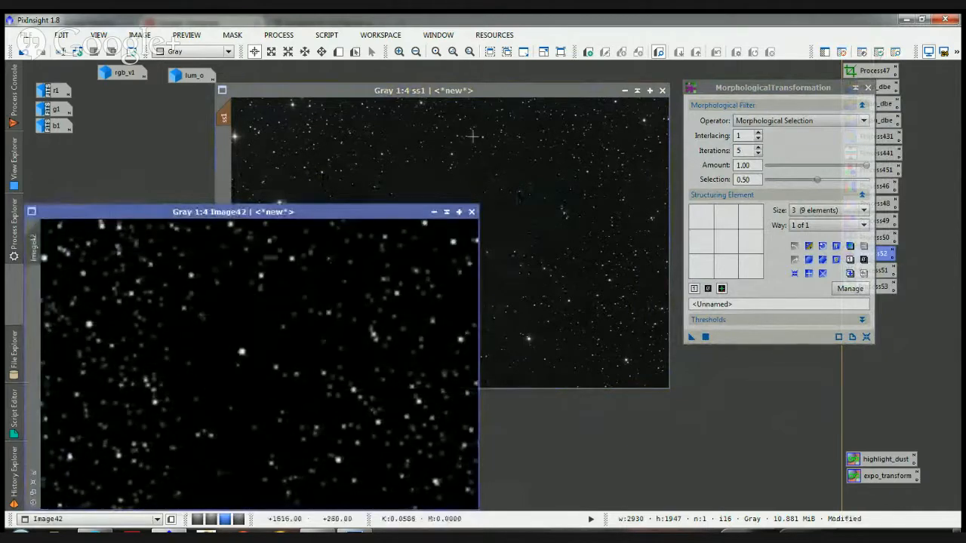
{"action": "left_click", "coordinate": [475, 125]}
{"action": "left_click_drag", "start_coordinate": [492, 89], "coordinate": [504, 86]}
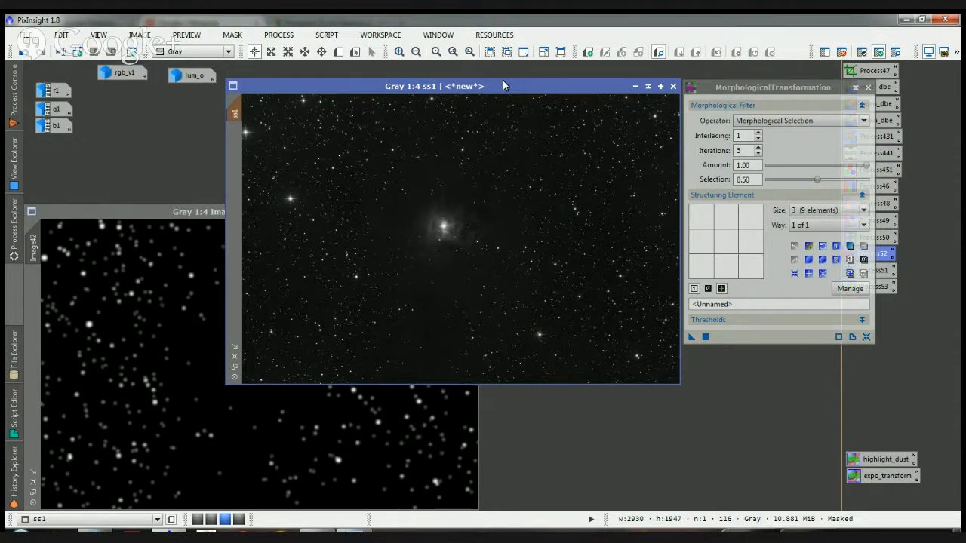
{"action": "left_click_drag", "start_coordinate": [504, 85], "coordinate": [496, 74]}
{"action": "left_click_drag", "start_coordinate": [770, 88], "coordinate": [763, 77]}
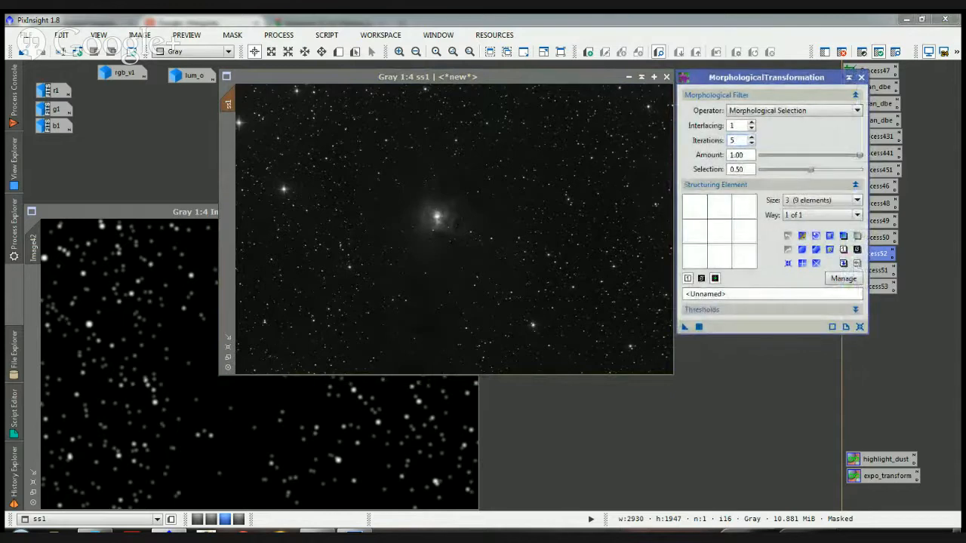
{"action": "left_click", "coordinate": [764, 77]}
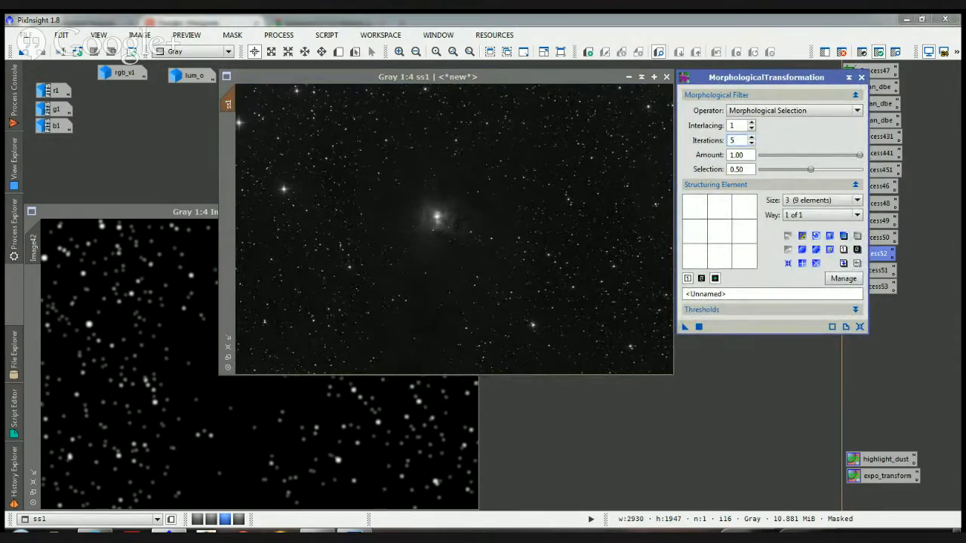
Set the morphological selection to 0.20 and use a circular structuring element of size 9 (81 elements)
{"action": "left_click_drag", "start_coordinate": [810, 170], "coordinate": [782, 170]}
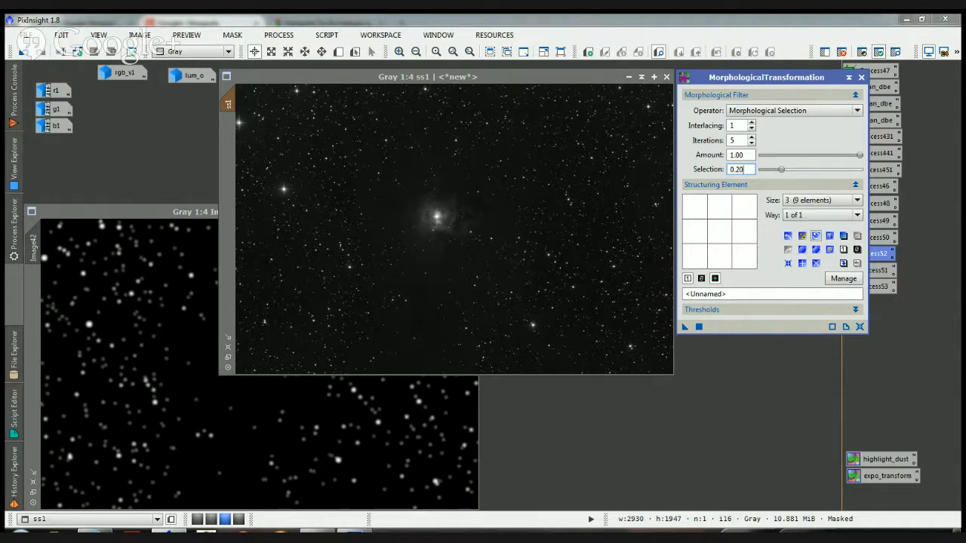
{"action": "key", "text": "alt+Tab"}
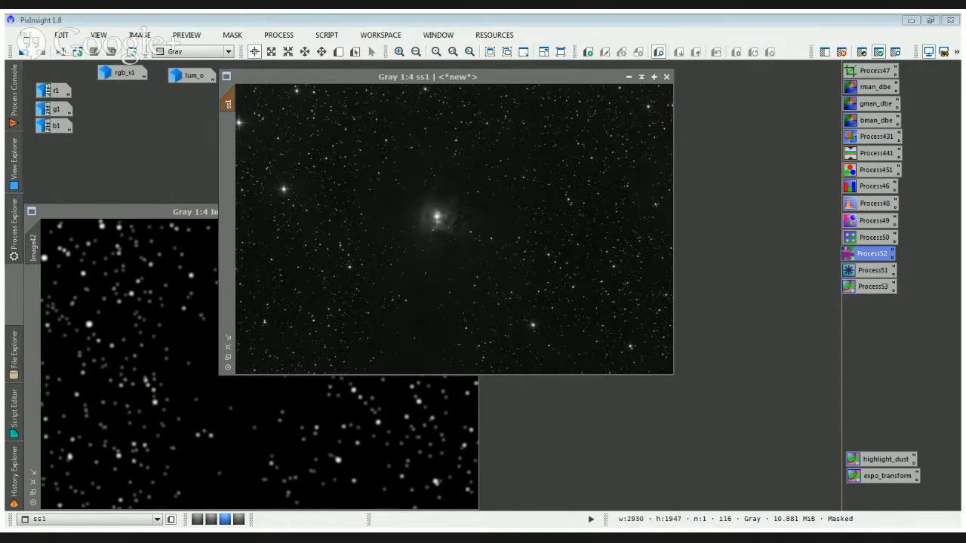
{"action": "key", "text": "alt+Tab"}
{"action": "left_click", "coordinate": [802, 250]}
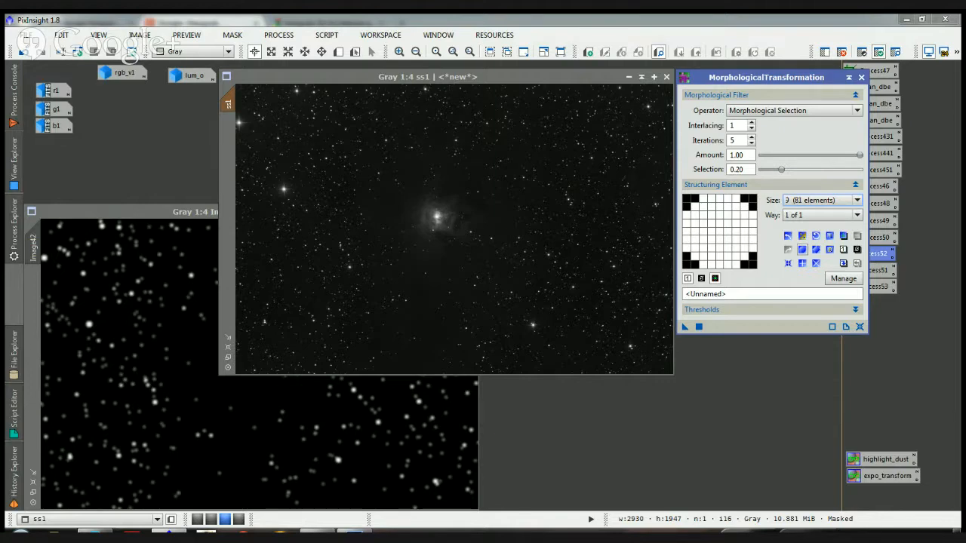
Apply the MorphologicalTransformation to ss1 through its star mask, using 5 iterations and 1.00 amount
{"action": "left_click", "coordinate": [546, 284]}
{"action": "left_click_drag", "start_coordinate": [766, 77], "coordinate": [790, 81]}
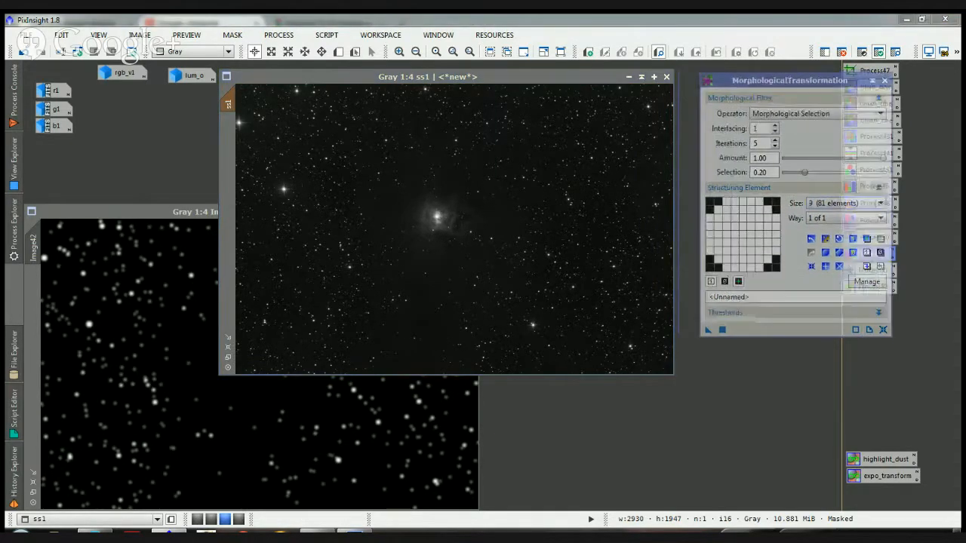
{"action": "double_click", "coordinate": [756, 144]}
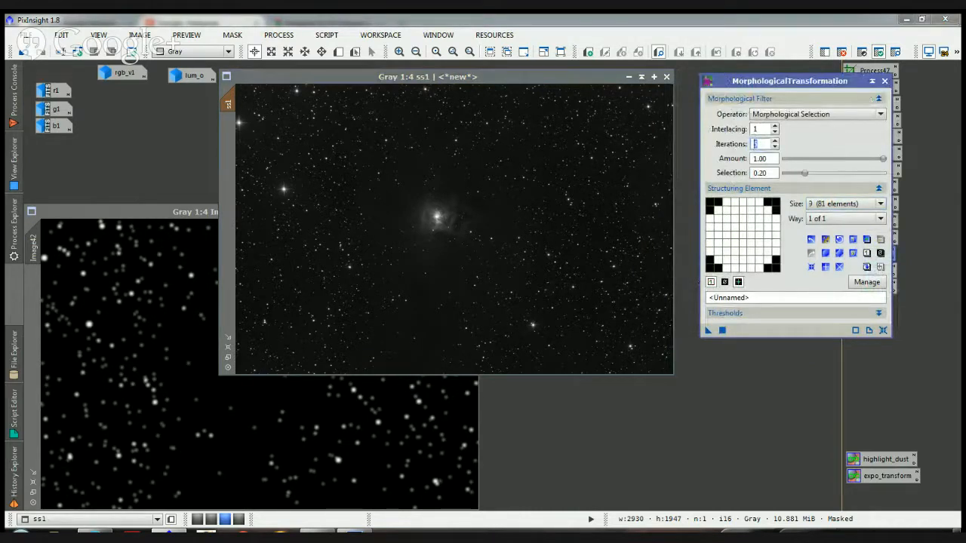
{"action": "left_click", "coordinate": [760, 144]}
{"action": "left_click", "coordinate": [760, 129]}
{"action": "double_click", "coordinate": [849, 253]}
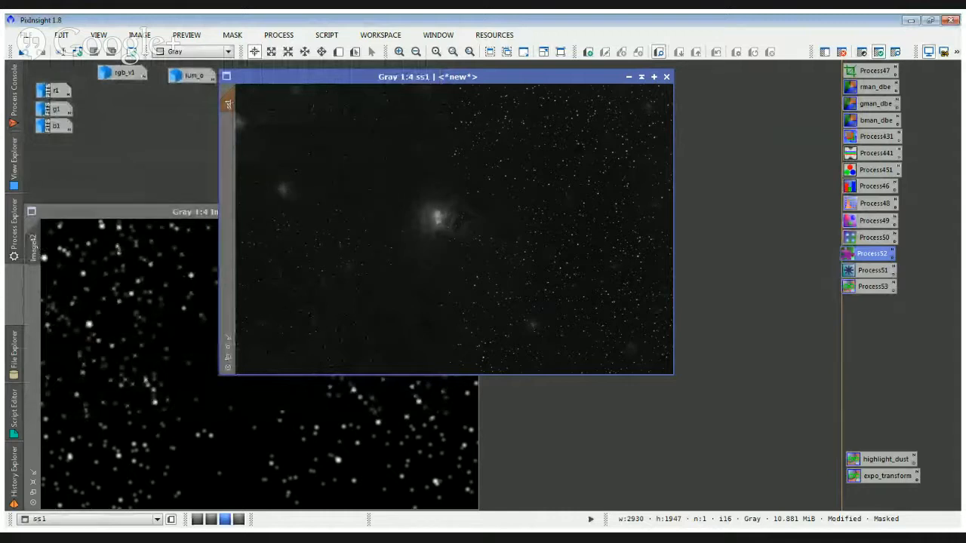
{"action": "double_click", "coordinate": [844, 253]}
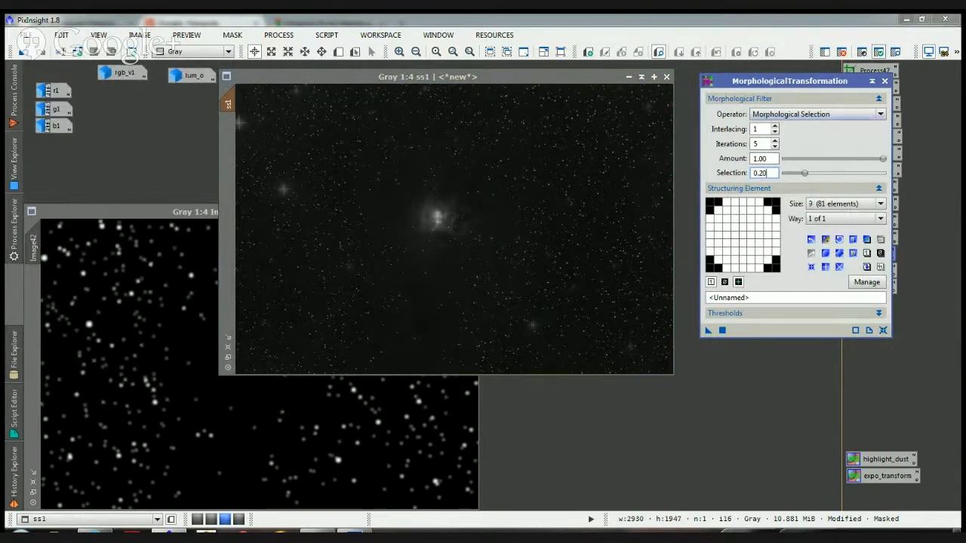
{"action": "left_click", "coordinate": [818, 114]}
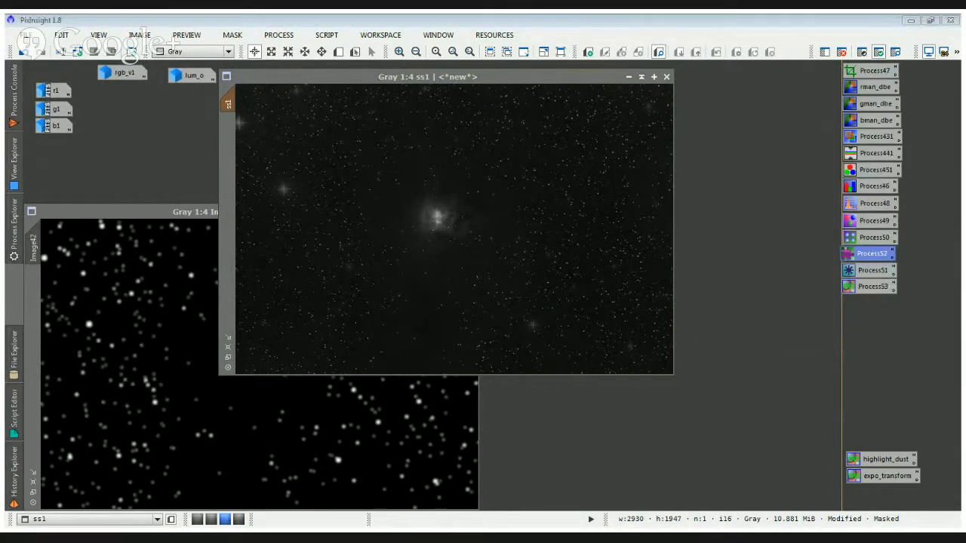
{"action": "left_click", "coordinate": [763, 173]}
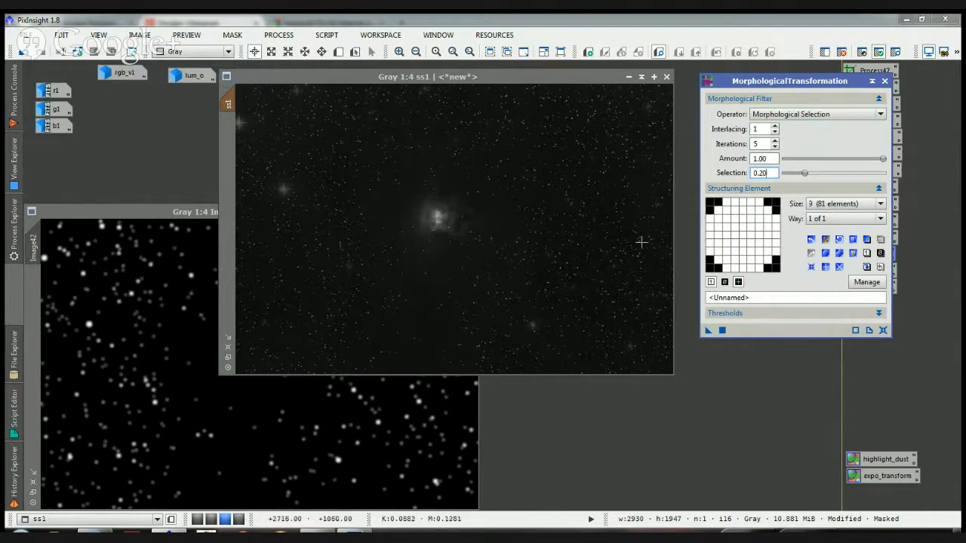
Undo and redo the morphological filter on ss1 repeatedly to compare the stars across the whole image
{"action": "left_click", "coordinate": [23, 52]}
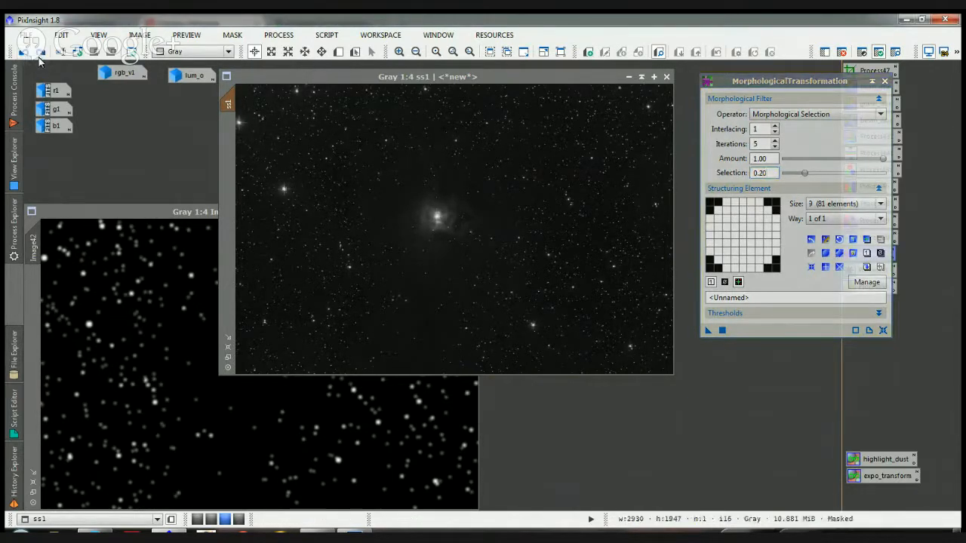
{"action": "left_click", "coordinate": [41, 52]}
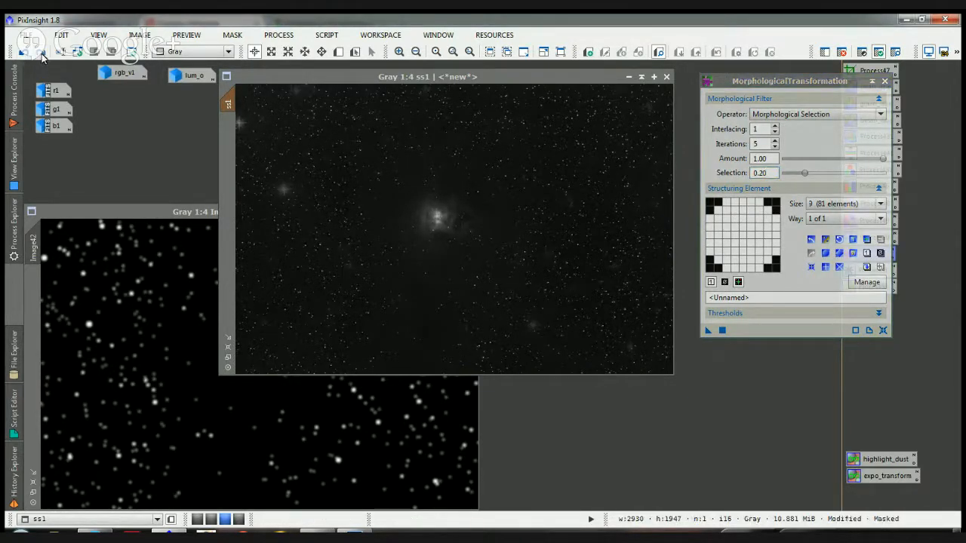
{"action": "left_click", "coordinate": [23, 52]}
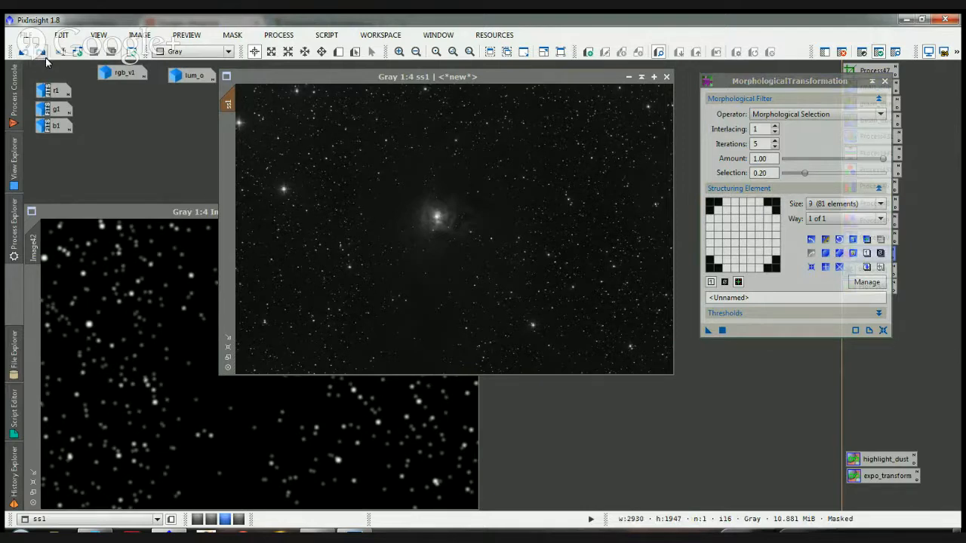
{"action": "left_click", "coordinate": [41, 52]}
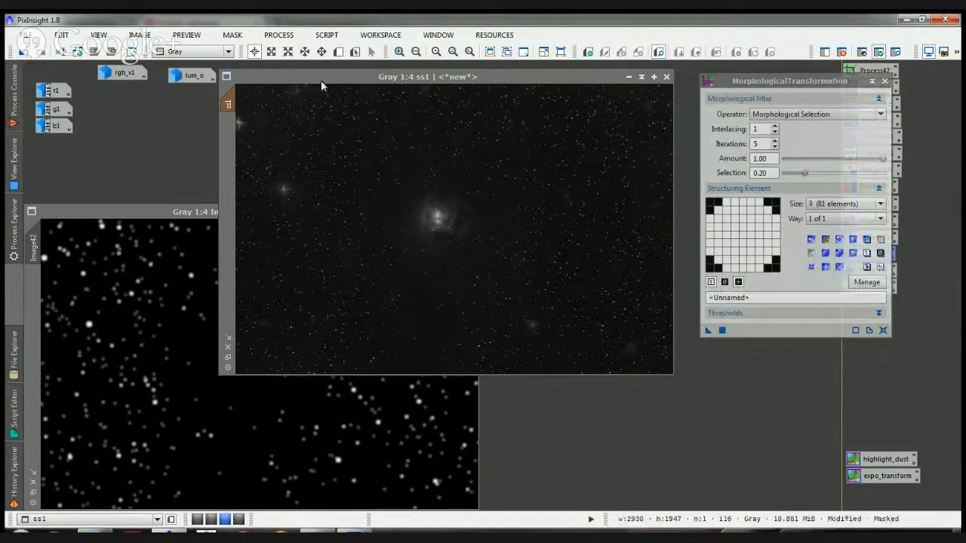
{"action": "left_click_drag", "start_coordinate": [321, 80], "coordinate": [322, 105]}
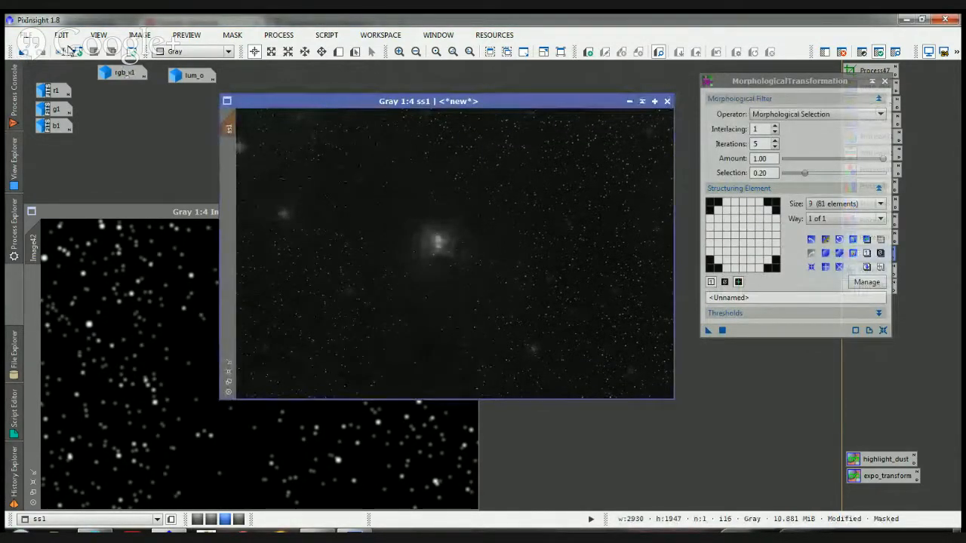
Examine the nebula core of ss1 at 2:1 with the morphological filter alternately undone and reapplied
{"action": "scroll", "coordinate": [347, 167], "scroll_direction": "up", "scroll_amount": 4}
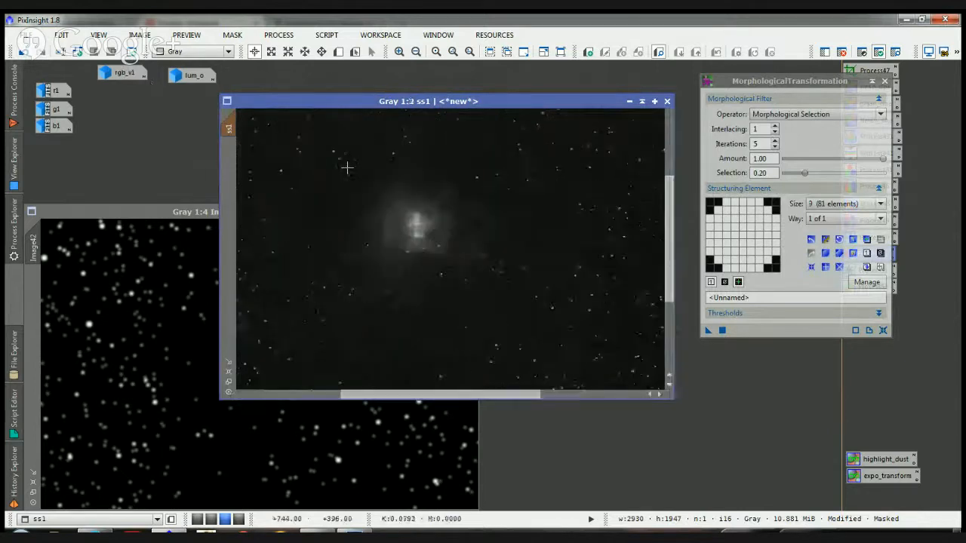
{"action": "left_click_drag", "start_coordinate": [414, 220], "coordinate": [519, 278]}
{"action": "left_click", "coordinate": [23, 52]}
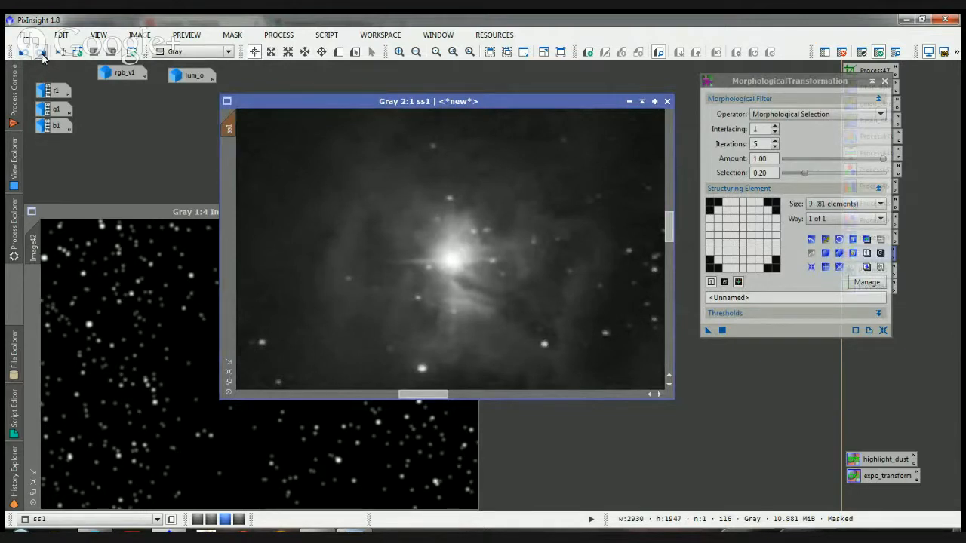
{"action": "left_click", "coordinate": [42, 52]}
{"action": "left_click", "coordinate": [24, 52]}
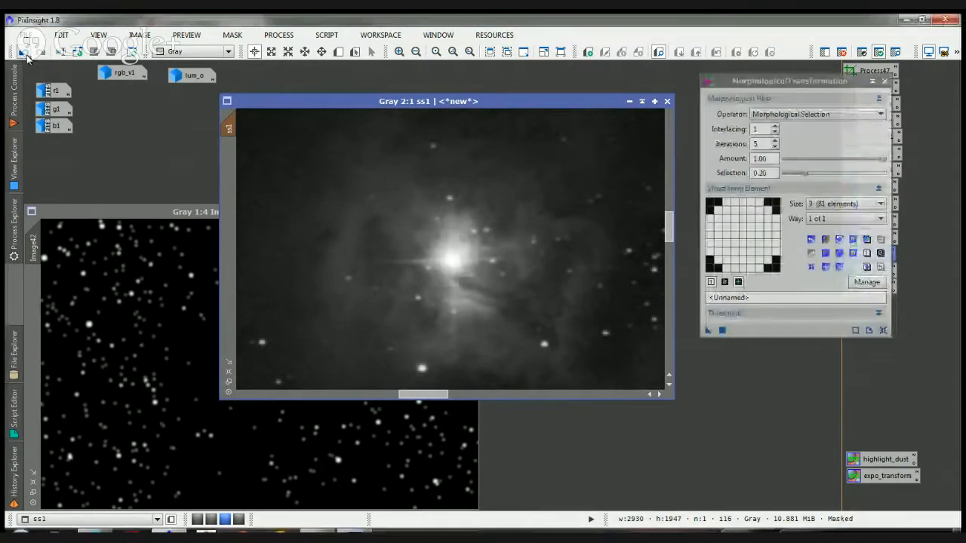
{"action": "left_click", "coordinate": [42, 52]}
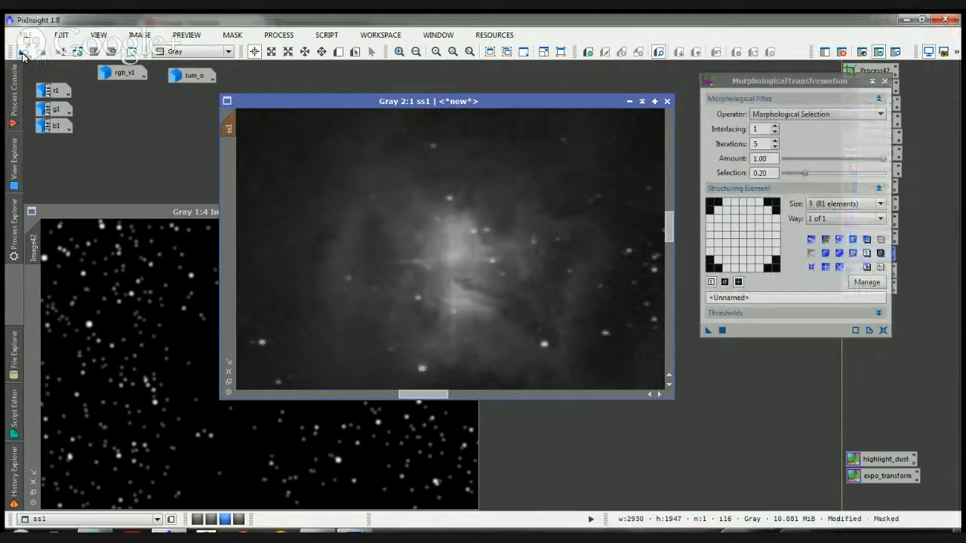
{"action": "left_click", "coordinate": [23, 51]}
{"action": "left_click", "coordinate": [42, 51]}
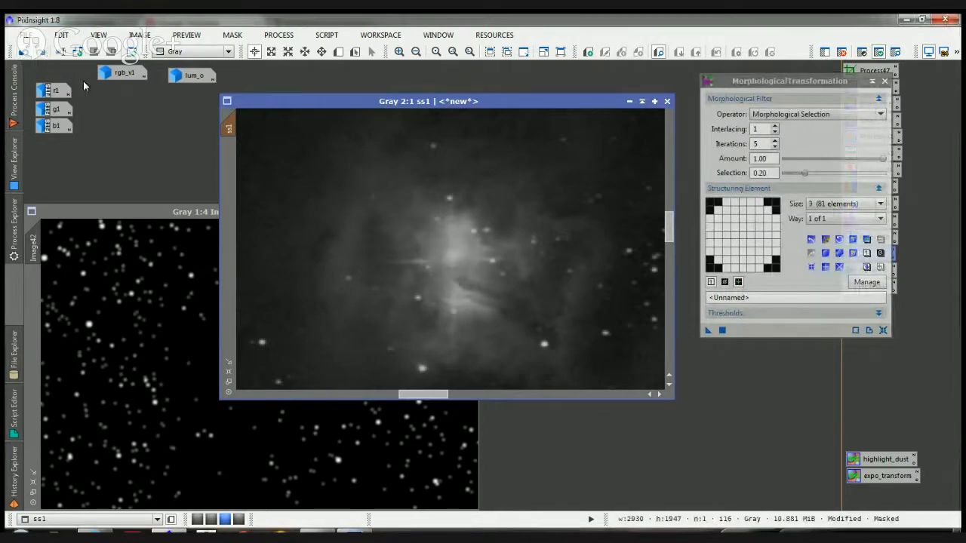
Remove the star mask from ss1 and close MorphologicalTransformation
{"action": "key", "text": "ctrl+0"}
{"action": "left_click_drag", "start_coordinate": [499, 102], "coordinate": [378, 94]}
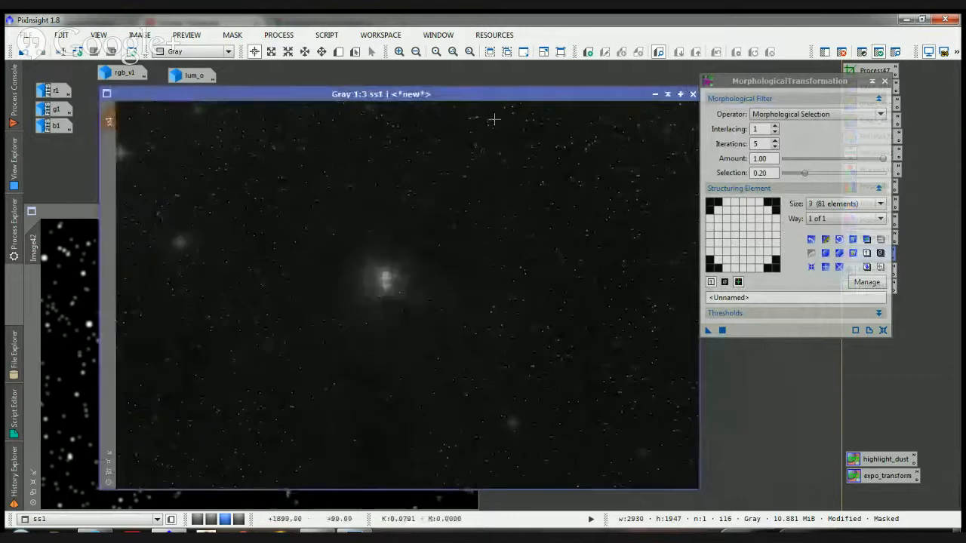
{"action": "left_click", "coordinate": [842, 51]}
{"action": "left_click", "coordinate": [884, 81]}
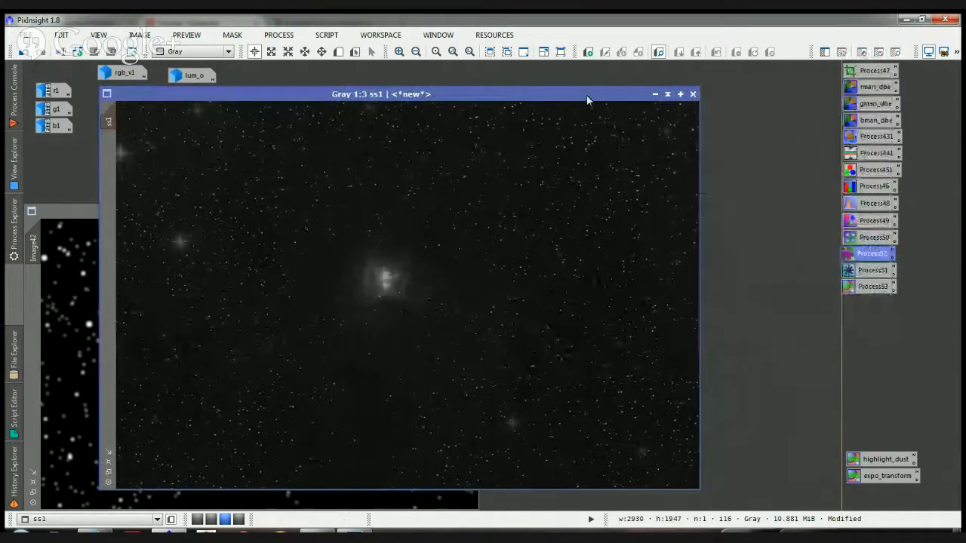
{"action": "left_click_drag", "start_coordinate": [586, 98], "coordinate": [615, 99]}
Open the MultiscaleMedianTransform process from the process list
{"action": "left_click", "coordinate": [6, 236]}
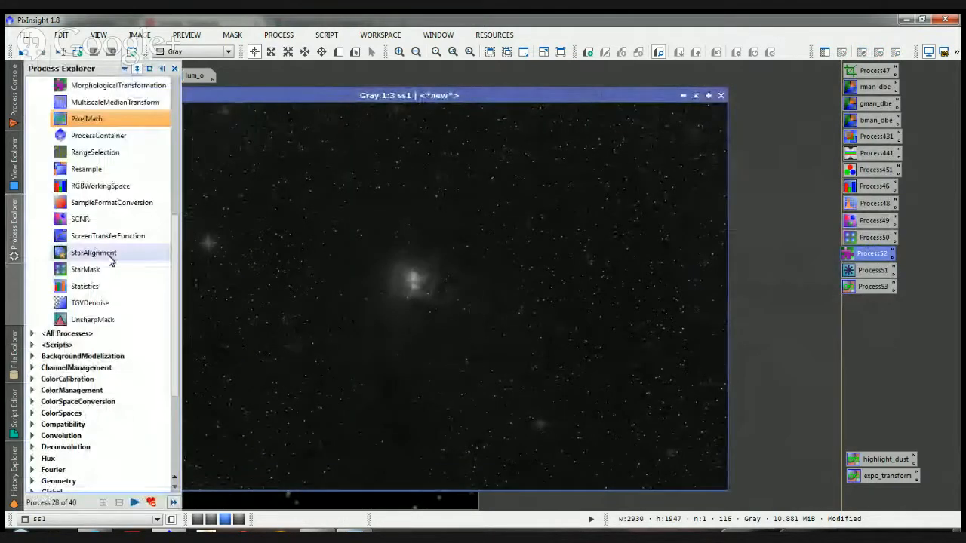
{"action": "scroll", "coordinate": [134, 240], "scroll_direction": "up", "scroll_amount": 3}
{"action": "double_click", "coordinate": [135, 236]}
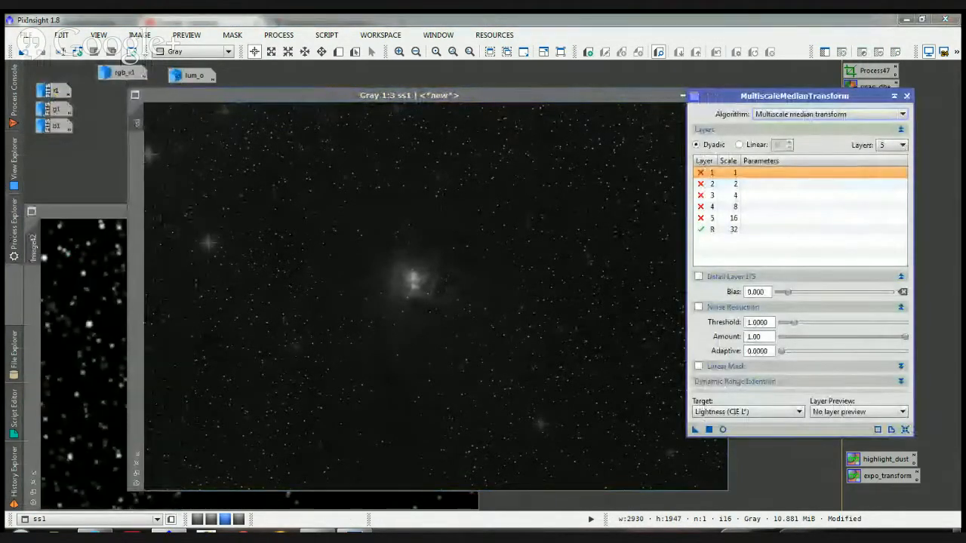
Apply MultiscaleMedianTransform to ss1 with layers 1 to 5 disabled and only the residual layer kept
{"action": "left_click_drag", "start_coordinate": [795, 96], "coordinate": [823, 84]}
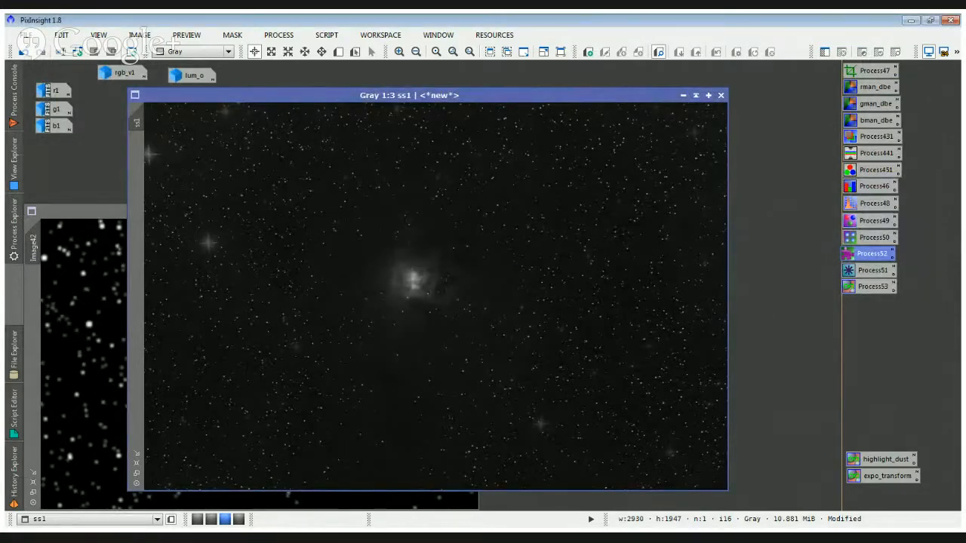
{"action": "left_click_drag", "start_coordinate": [723, 417], "coordinate": [498, 293]}
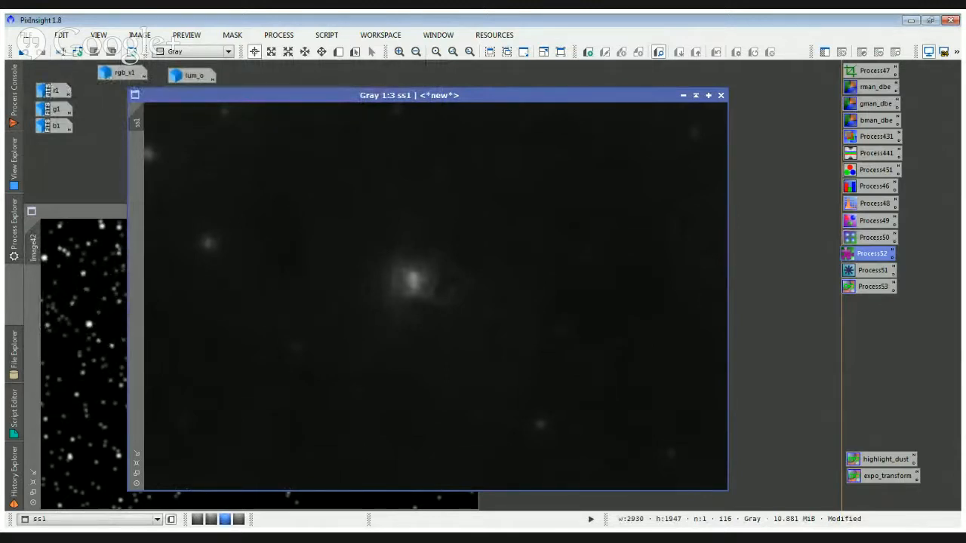
{"action": "left_click", "coordinate": [892, 518]}
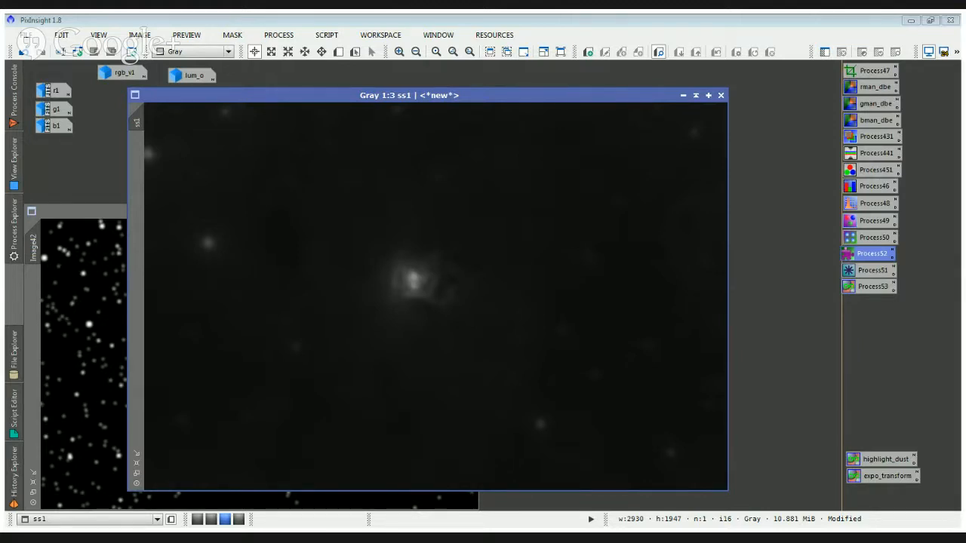
{"action": "left_click", "coordinate": [892, 518]}
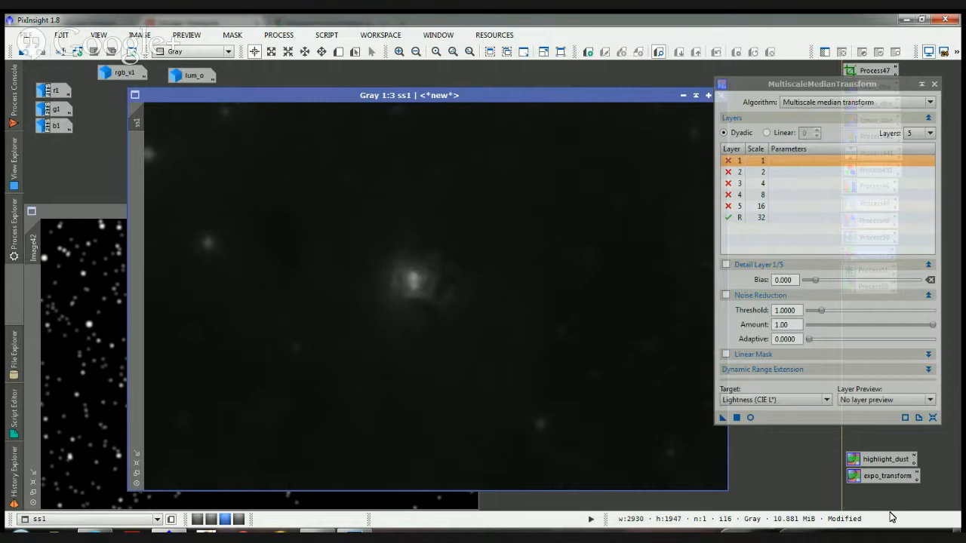
{"action": "key", "text": "alt+Tab"}
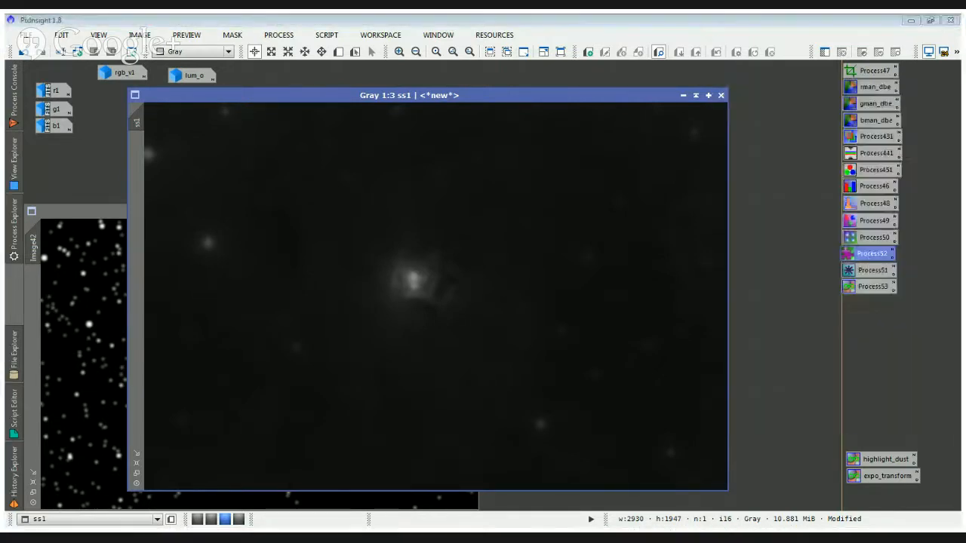
{"action": "left_click", "coordinate": [892, 518]}
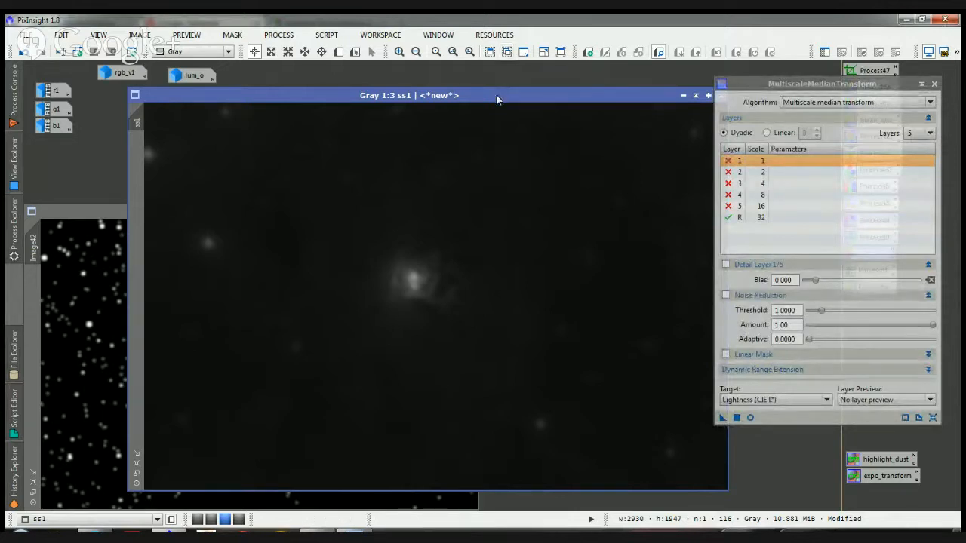
Rename the filtered ss1 image as ls1
{"action": "left_click_drag", "start_coordinate": [495, 94], "coordinate": [466, 101]}
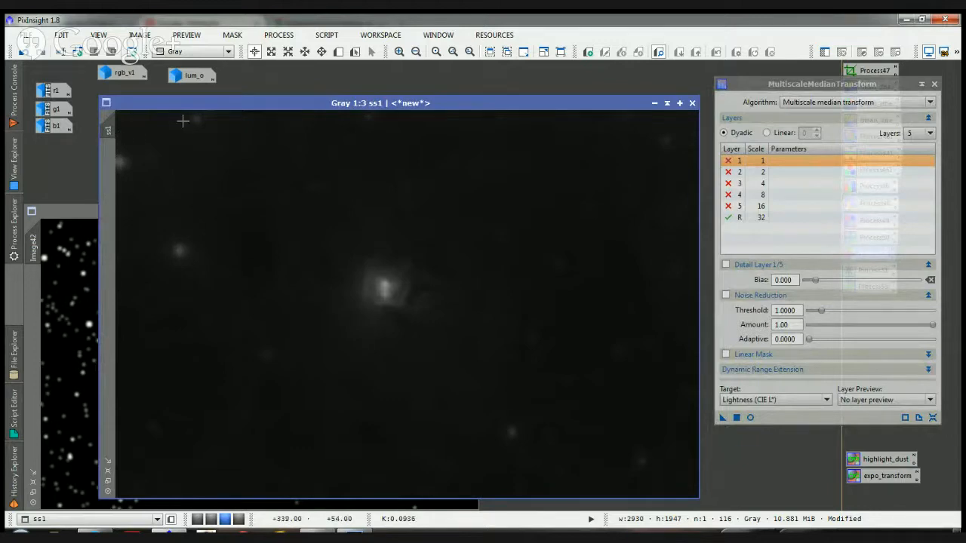
{"action": "double_click", "coordinate": [106, 135]}
{"action": "type", "text": "ls1"}
{"action": "key", "text": "Return"}
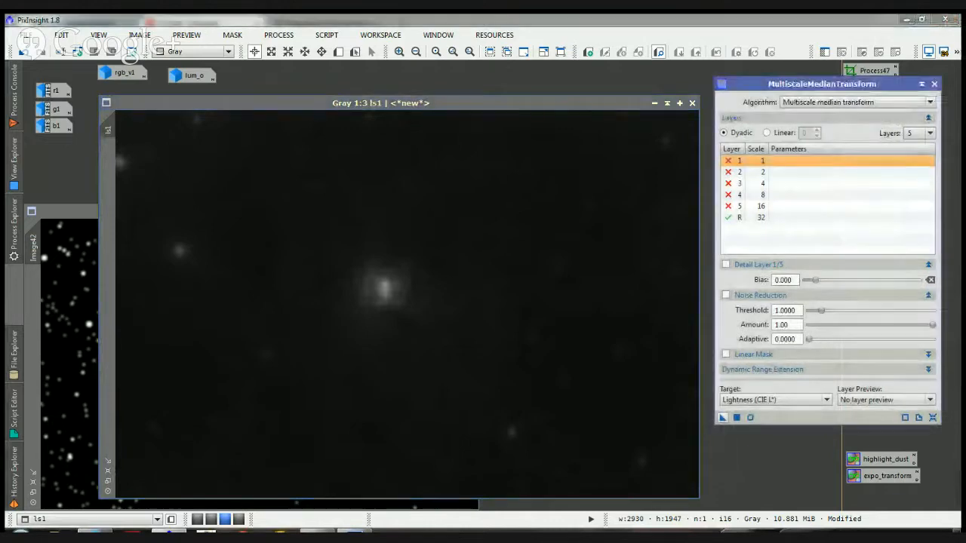
Save the MultiscaleMedianTransform settings as a process icon on the workspace and close the process
{"action": "left_click_drag", "start_coordinate": [722, 417], "coordinate": [731, 439]}
{"action": "left_click", "coordinate": [934, 84]}
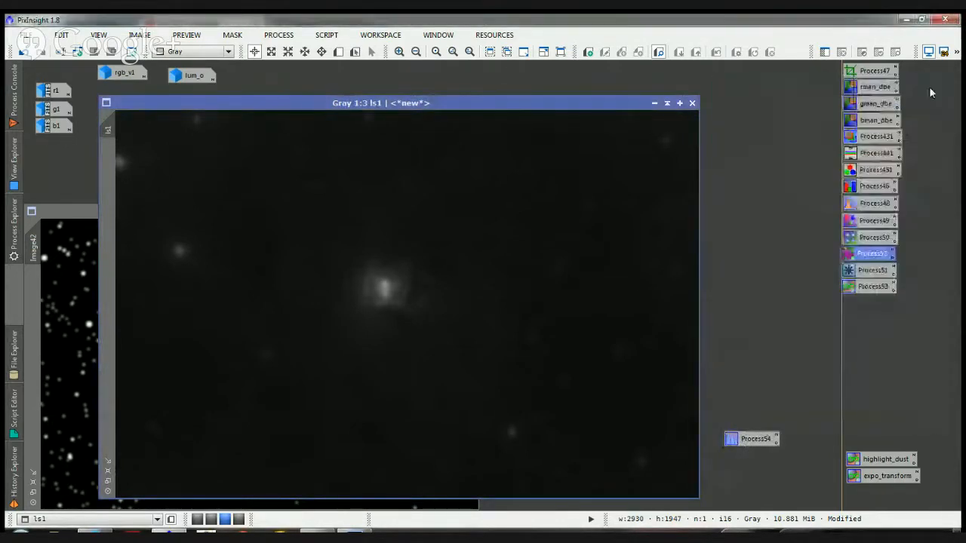
Reduce the Image42 star mask to an icon and reposition the ls1 image in the workspace
{"action": "left_click_drag", "start_coordinate": [517, 105], "coordinate": [654, 82]}
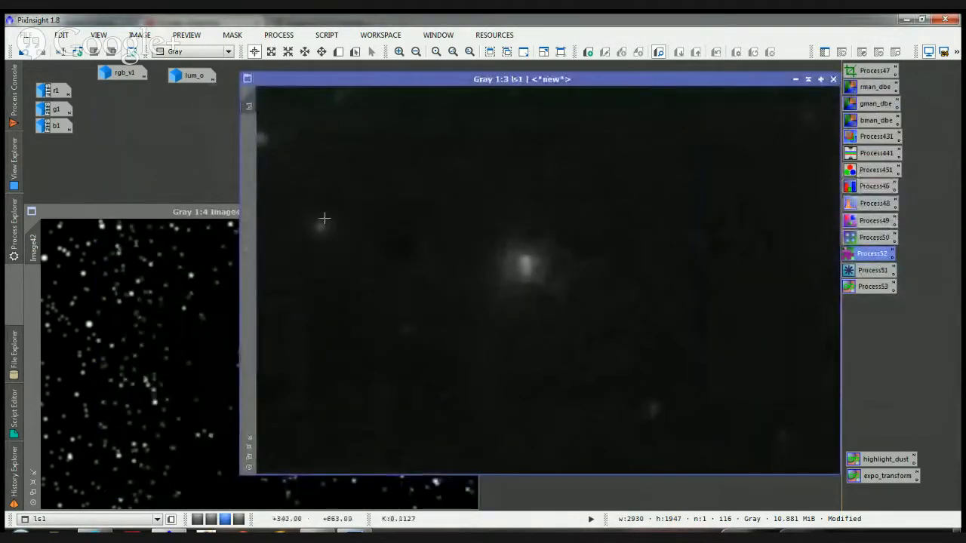
{"action": "left_click", "coordinate": [136, 243]}
{"action": "left_click", "coordinate": [434, 211]}
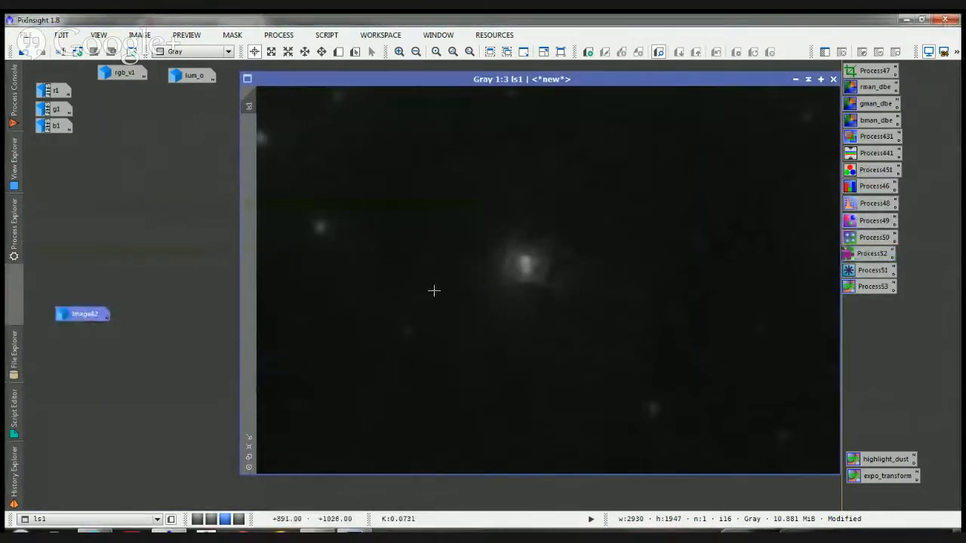
{"action": "left_click_drag", "start_coordinate": [726, 79], "coordinate": [686, 98]}
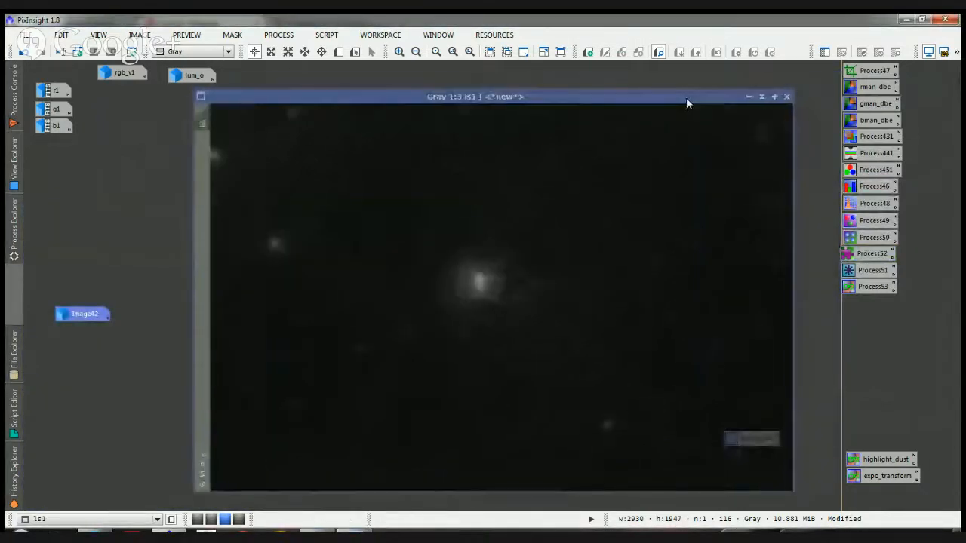
{"action": "key", "text": "alt+Tab"}
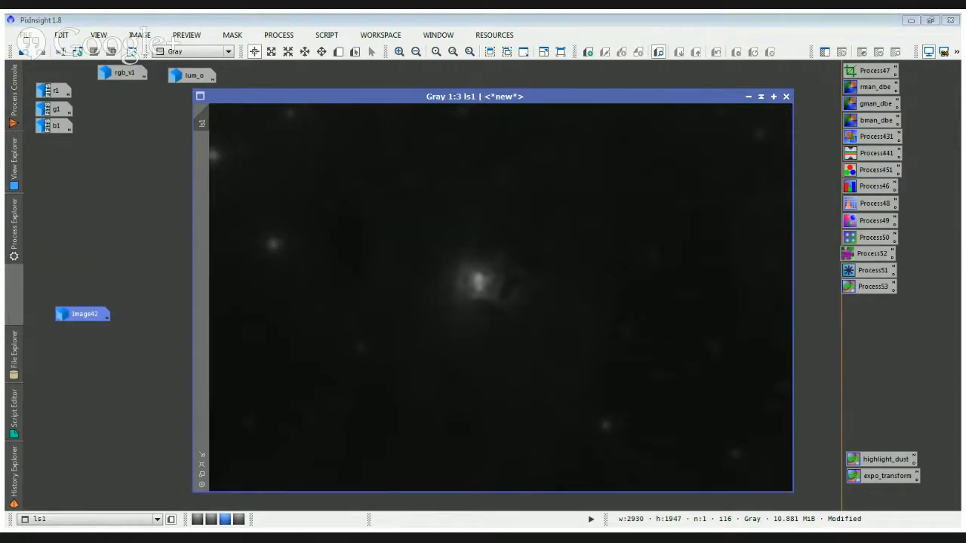
{"action": "left_click", "coordinate": [862, 507]}
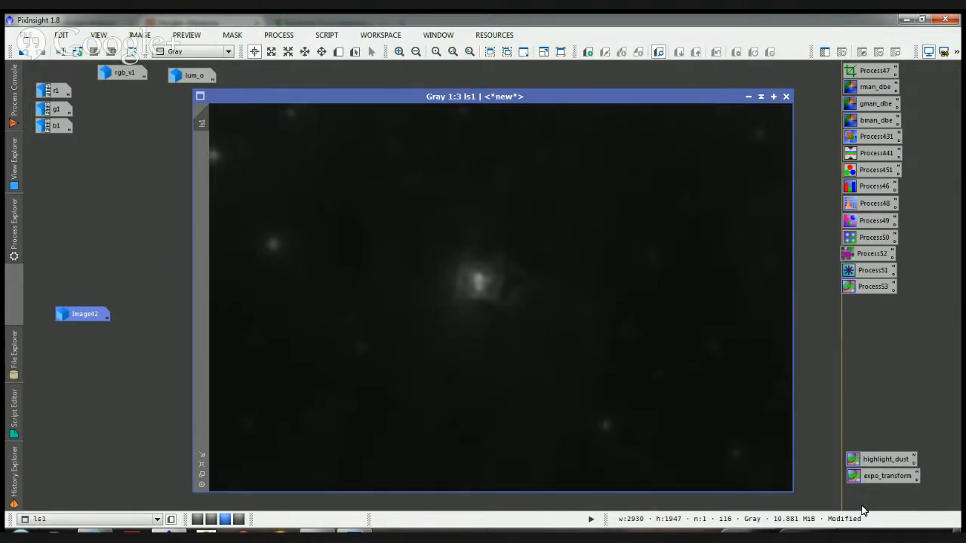
{"action": "key", "text": "alt+Tab"}
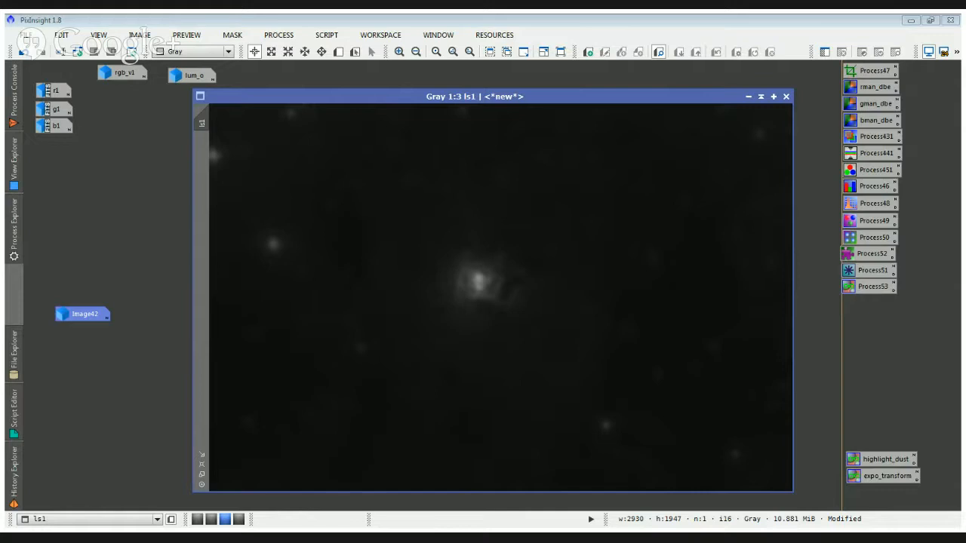
{"action": "left_click", "coordinate": [862, 506]}
{"action": "left_click", "coordinate": [861, 508]}
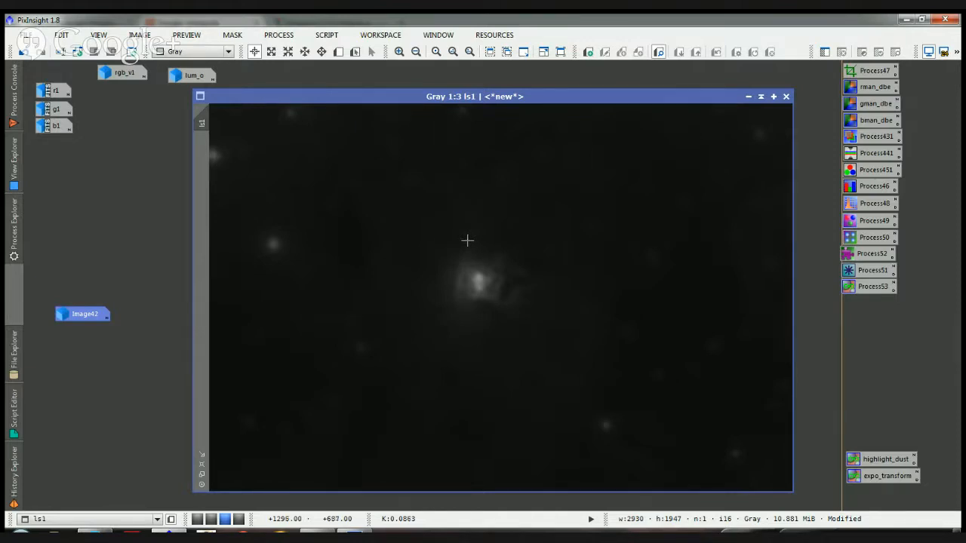
Set up a HistogramTransformation stretch for ls1 in real-time preview, with shadows at 0.03544304 and midtones at 0.20155039
{"action": "left_click", "coordinate": [15, 219]}
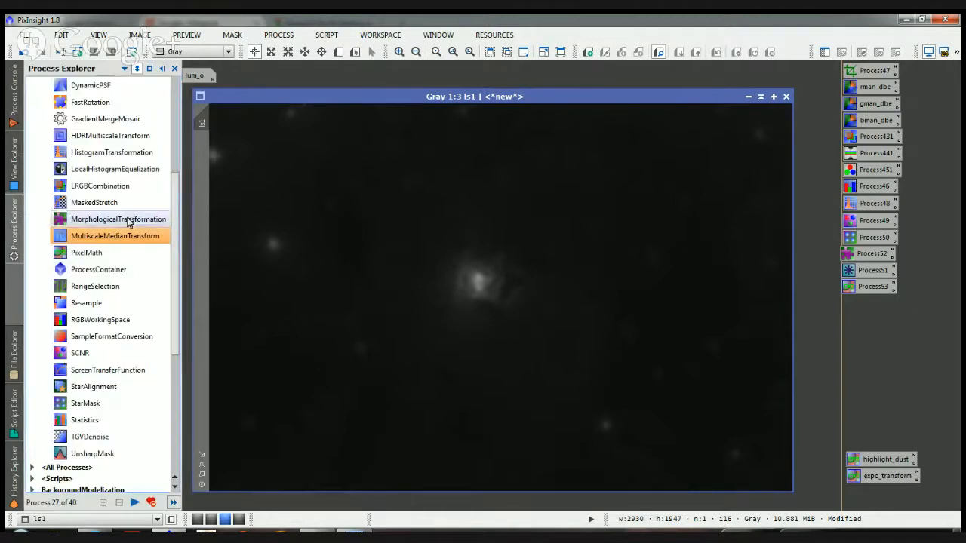
{"action": "double_click", "coordinate": [124, 153]}
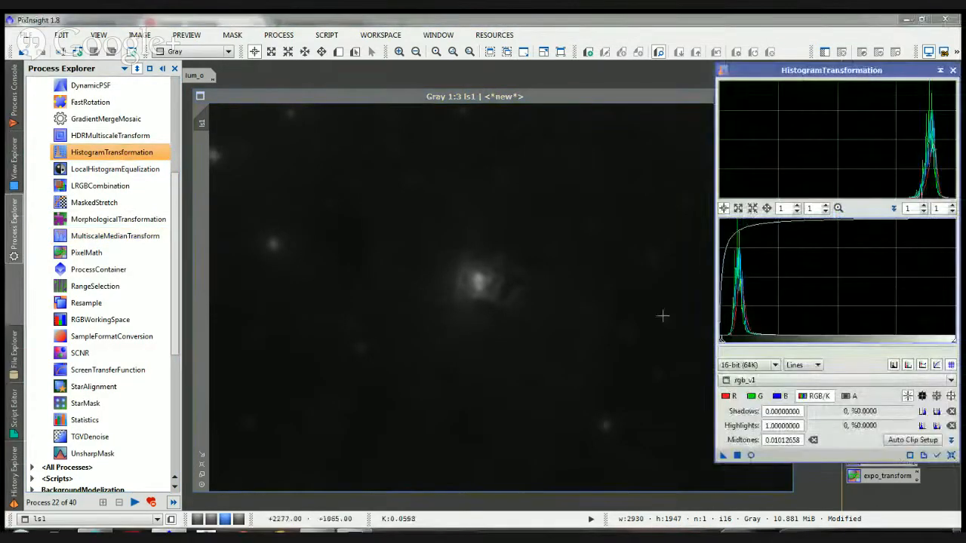
{"action": "left_click", "coordinate": [530, 314]}
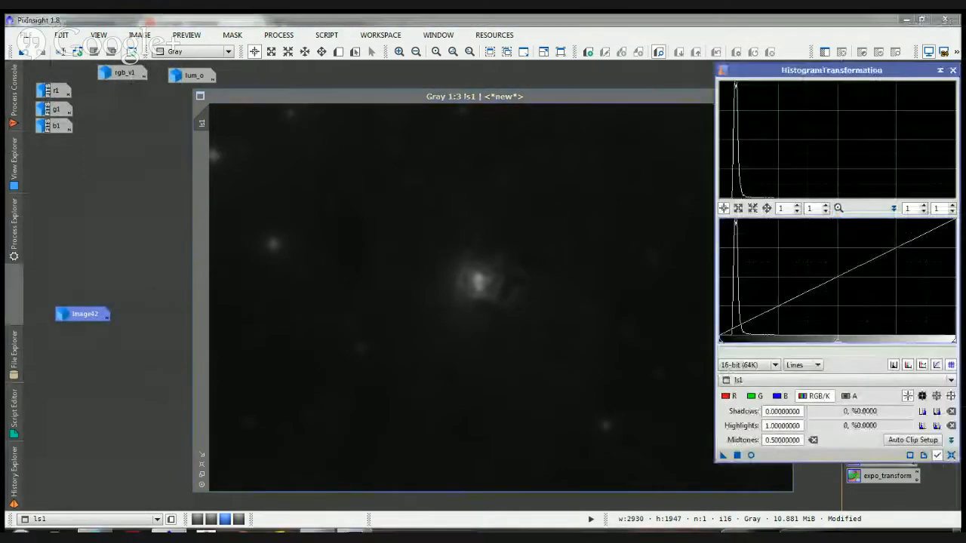
{"action": "left_click_drag", "start_coordinate": [723, 340], "coordinate": [724, 339]}
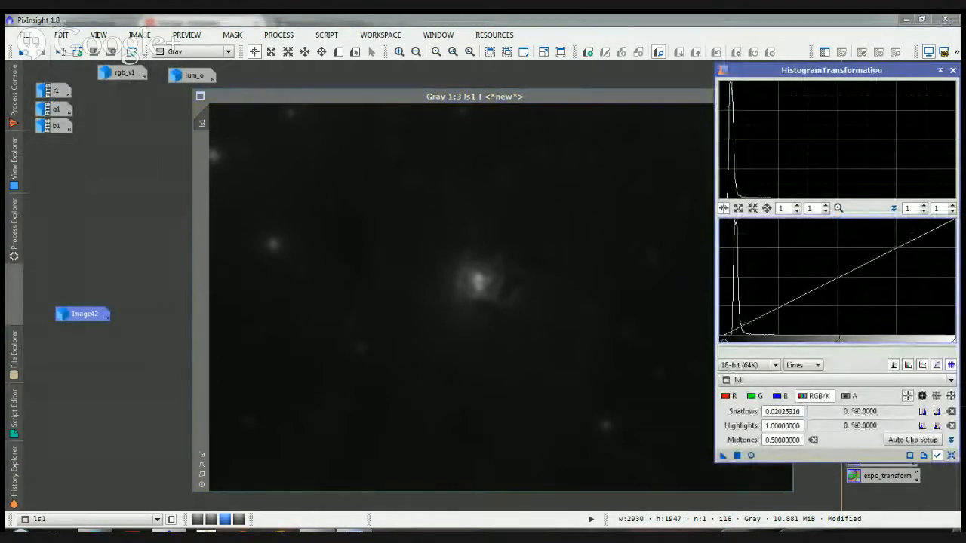
{"action": "left_click", "coordinate": [751, 455]}
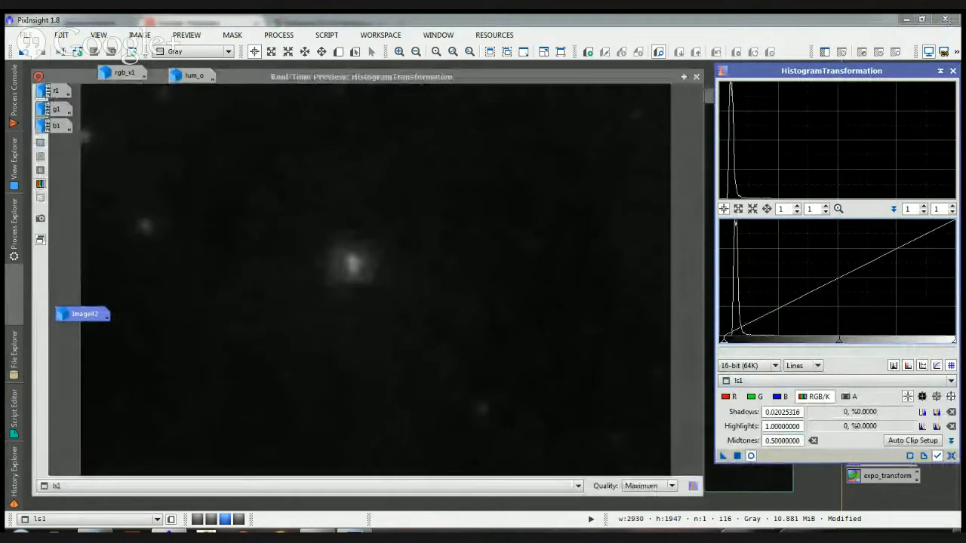
{"action": "left_click_drag", "start_coordinate": [839, 340], "coordinate": [730, 340]}
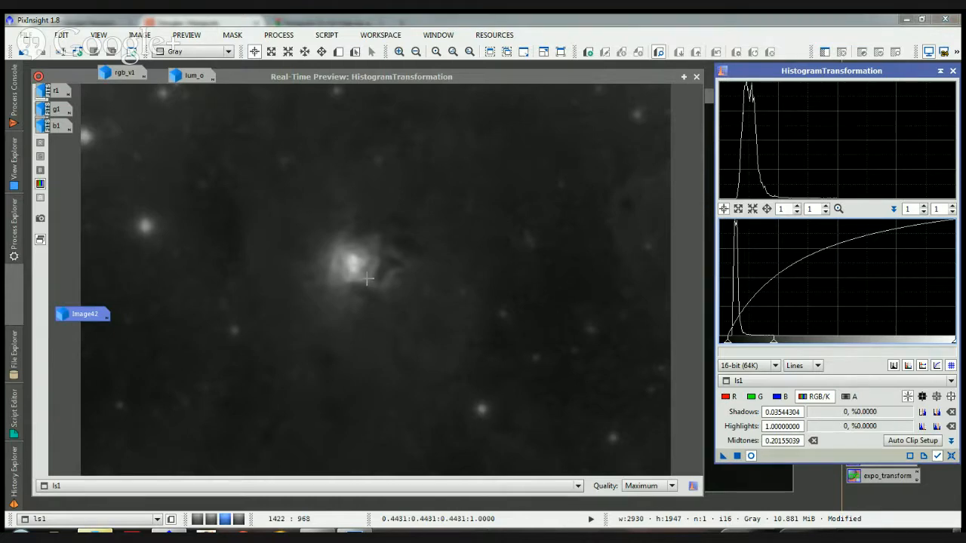
Compare ls1 with and without the histogram stretch by toggling the real-time preview, then close the preview
{"action": "left_click_drag", "start_coordinate": [427, 77], "coordinate": [431, 81]}
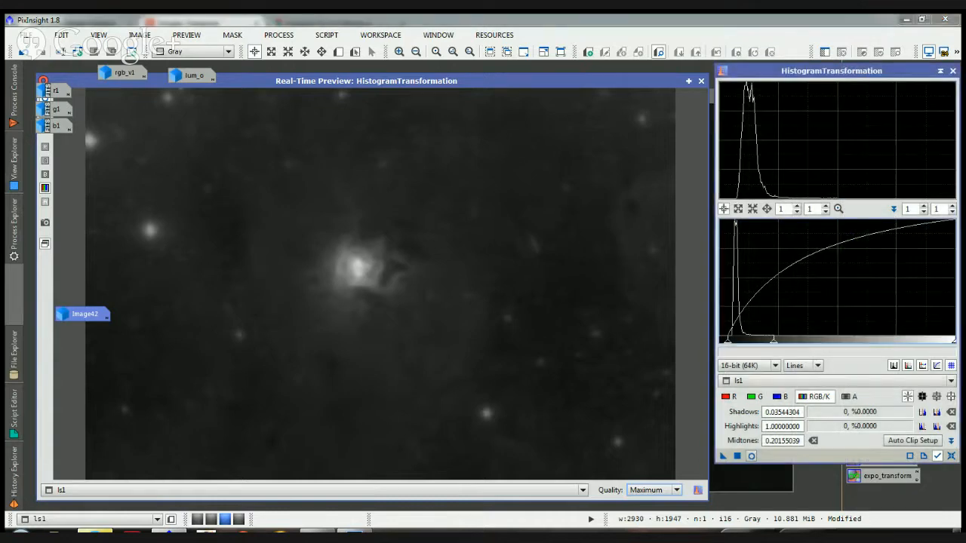
{"action": "left_click", "coordinate": [751, 456]}
{"action": "left_click", "coordinate": [751, 456]}
{"action": "left_click", "coordinate": [751, 456]}
{"action": "left_click", "coordinate": [751, 456]}
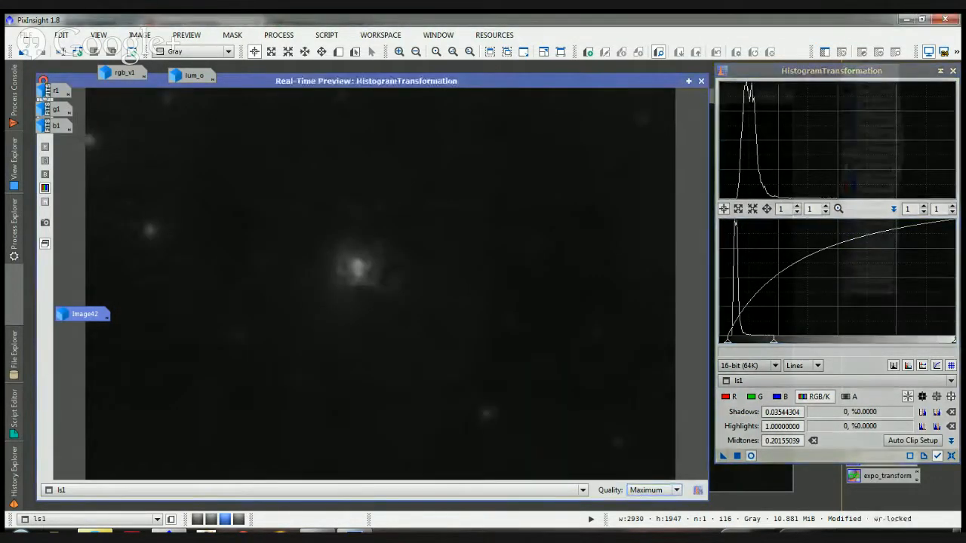
{"action": "left_click", "coordinate": [751, 456]}
{"action": "left_click", "coordinate": [752, 456]}
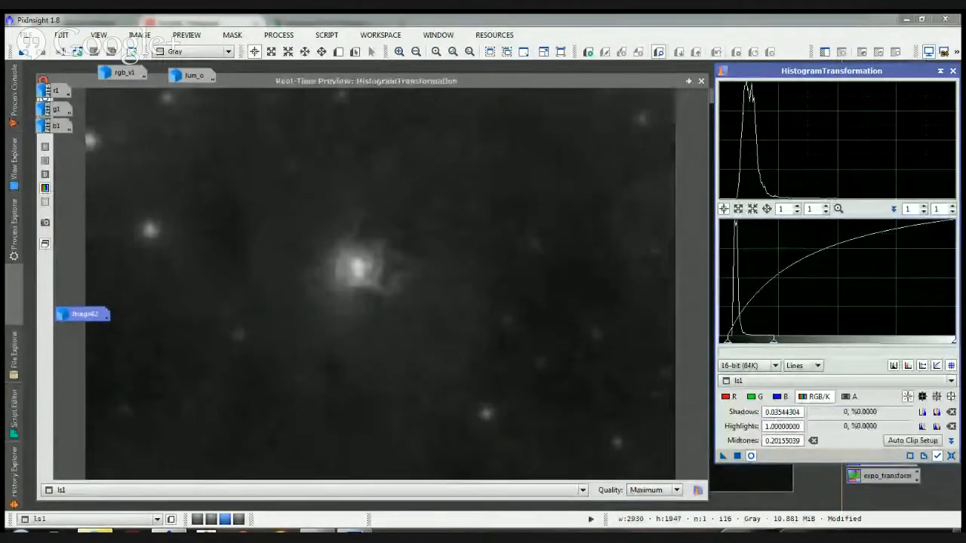
{"action": "left_click", "coordinate": [702, 82]}
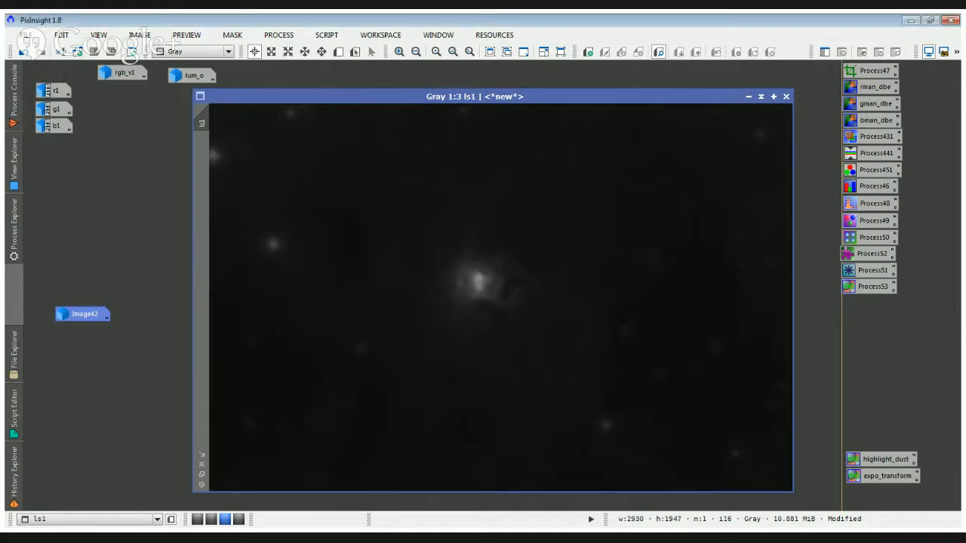
Fit the ls1 window at 1:4 beside HistogramTransformation and apply the histogram stretch to ls1
{"action": "left_click", "coordinate": [389, 123]}
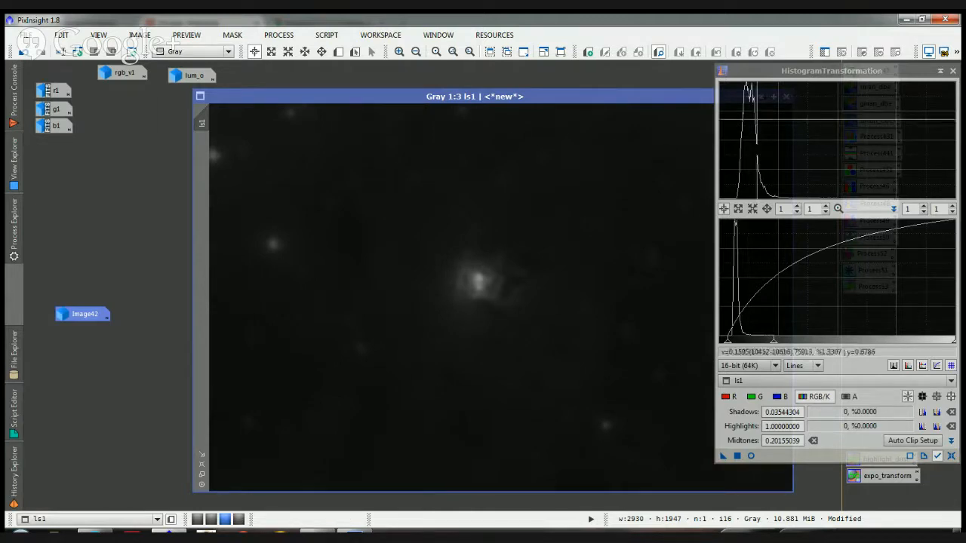
{"action": "left_click_drag", "start_coordinate": [652, 97], "coordinate": [620, 95]}
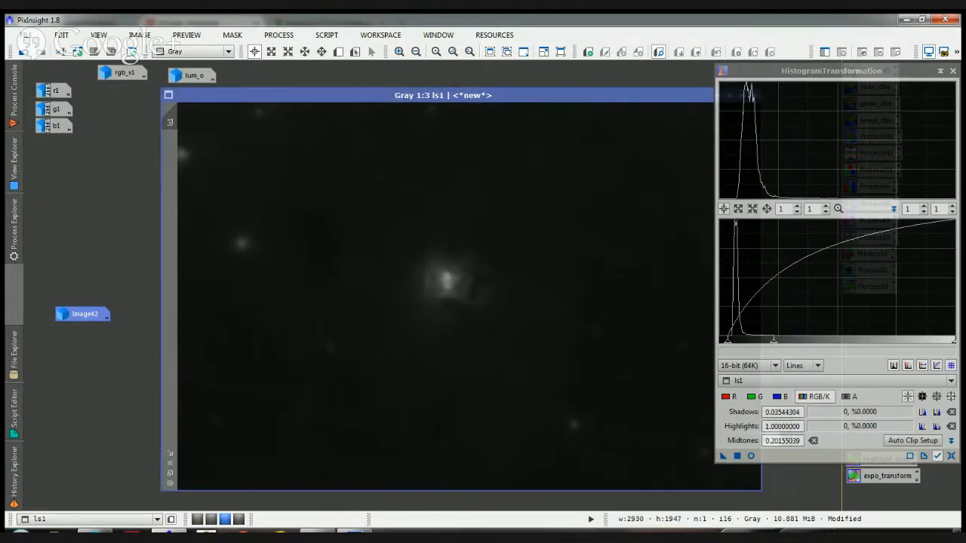
{"action": "left_click", "coordinate": [173, 474]}
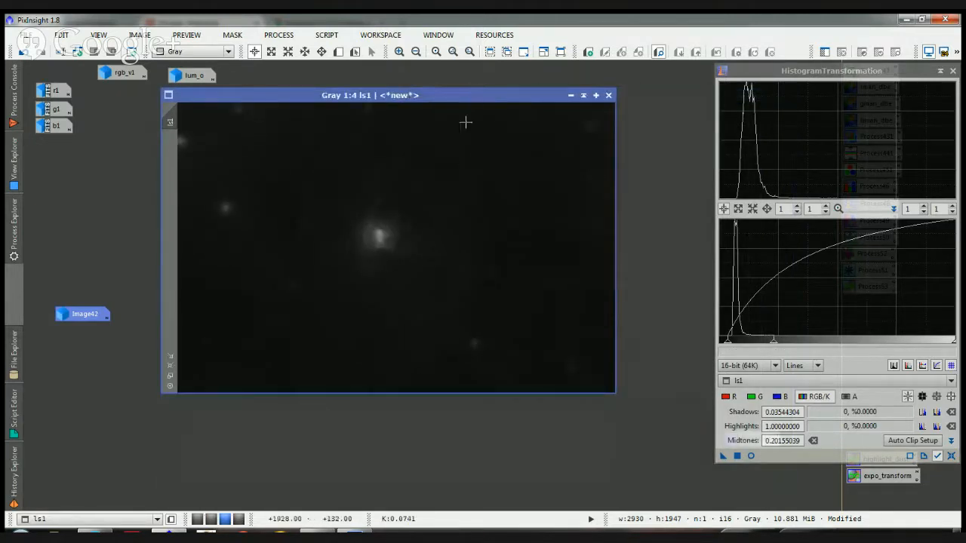
{"action": "left_click_drag", "start_coordinate": [452, 92], "coordinate": [593, 79]}
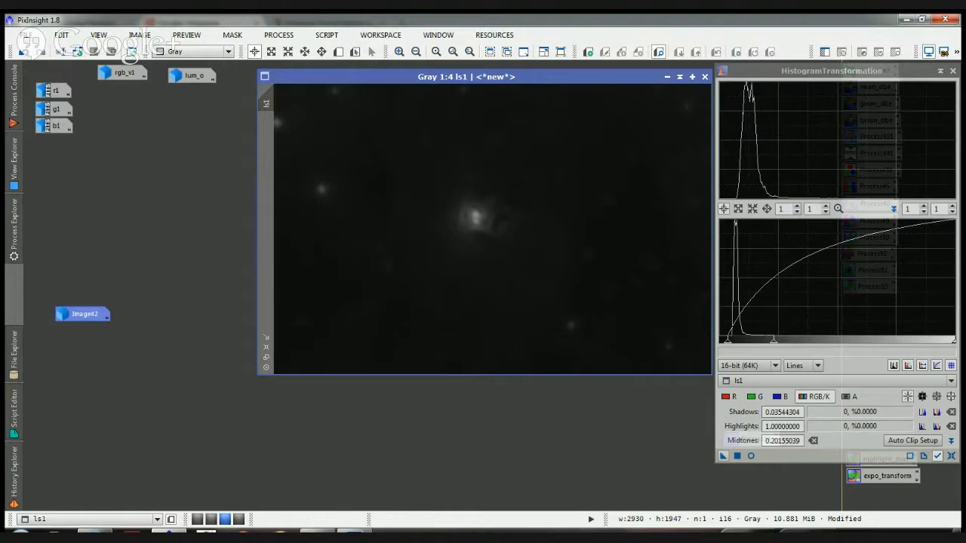
{"action": "left_click_drag", "start_coordinate": [723, 456], "coordinate": [589, 258]}
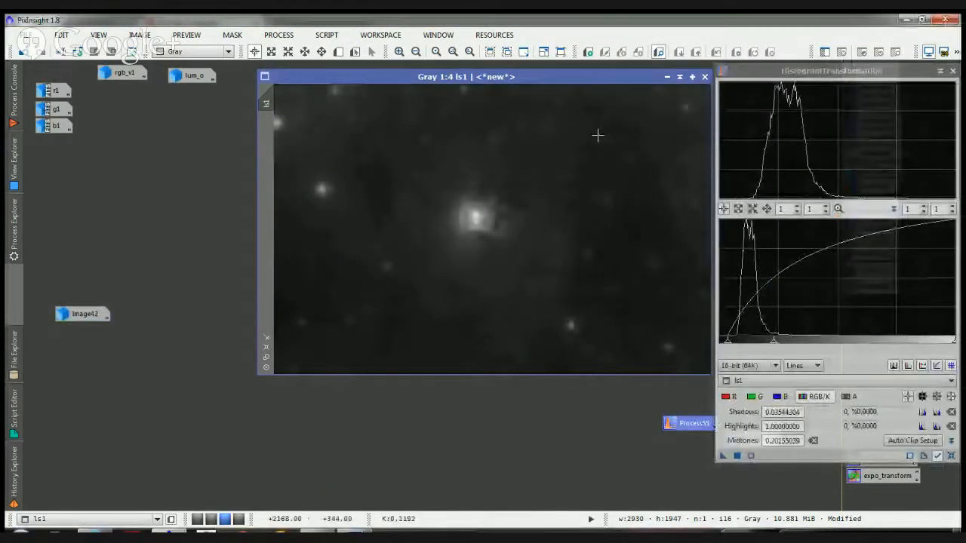
Open the CurvesTransformation process from the process list for the stretched ls1 image
{"action": "left_click", "coordinate": [12, 253]}
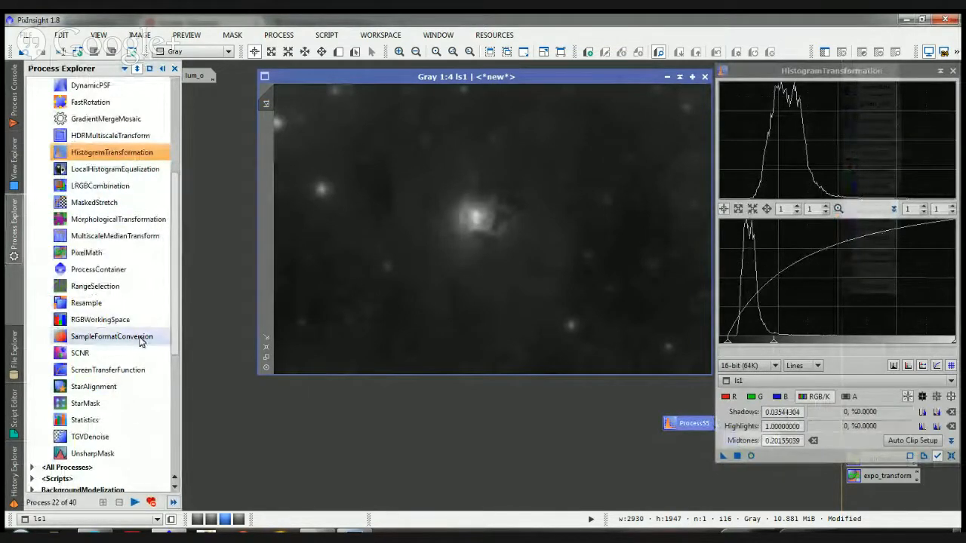
{"action": "scroll", "coordinate": [174, 331], "scroll_direction": "up", "scroll_amount": 1}
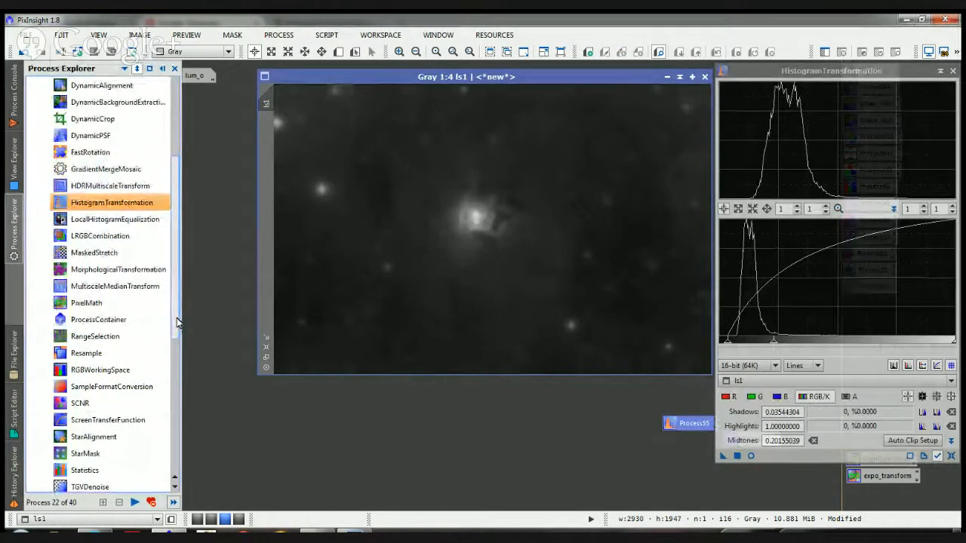
{"action": "scroll", "coordinate": [176, 323], "scroll_direction": "up", "scroll_amount": 3}
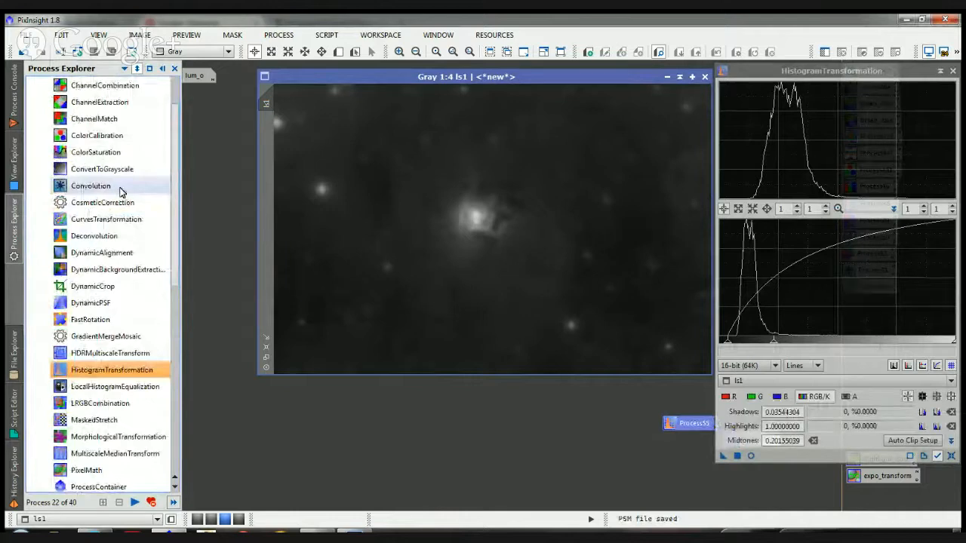
{"action": "double_click", "coordinate": [109, 219]}
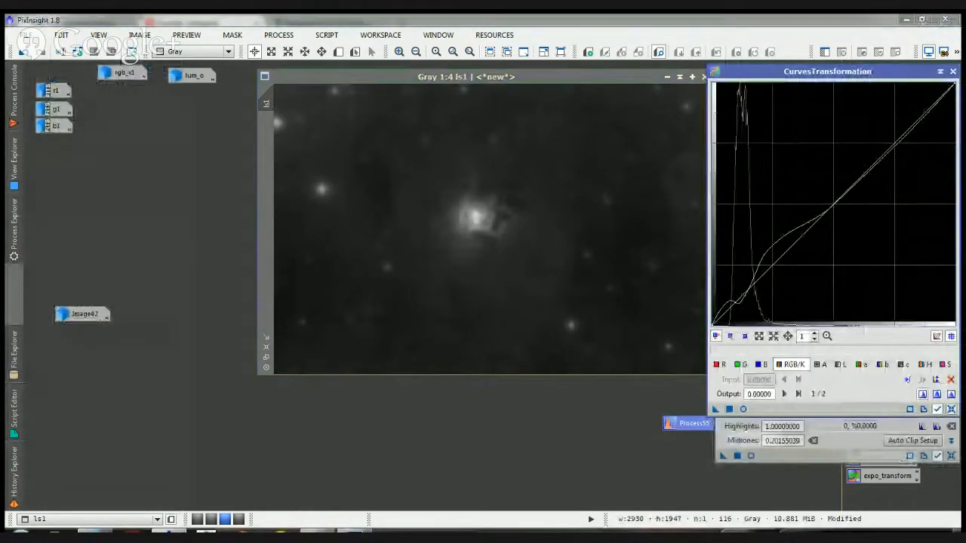
Reset the curve and raise the midtones with a point at input 0.46078, output 0.52941, using ls1's histogram
{"action": "left_click", "coordinate": [951, 408]}
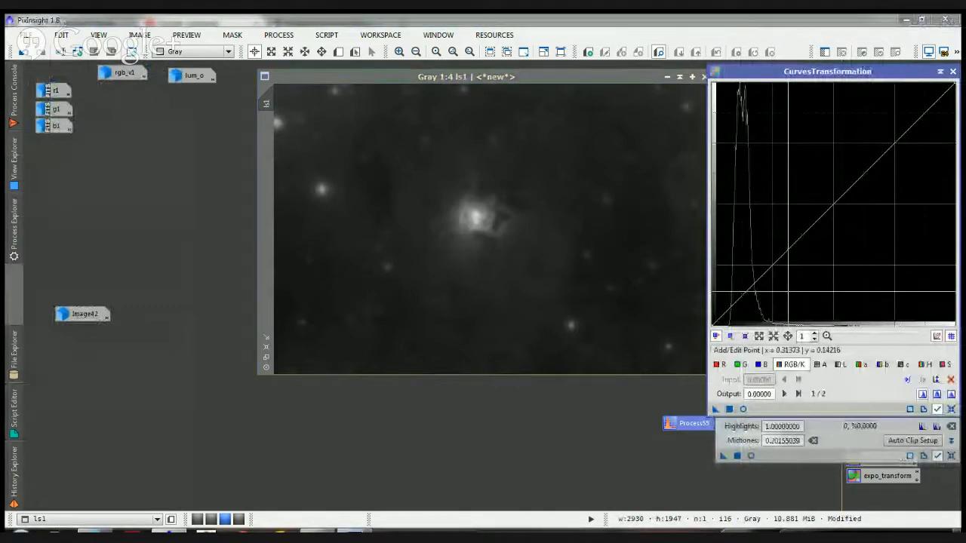
{"action": "left_click", "coordinate": [550, 280]}
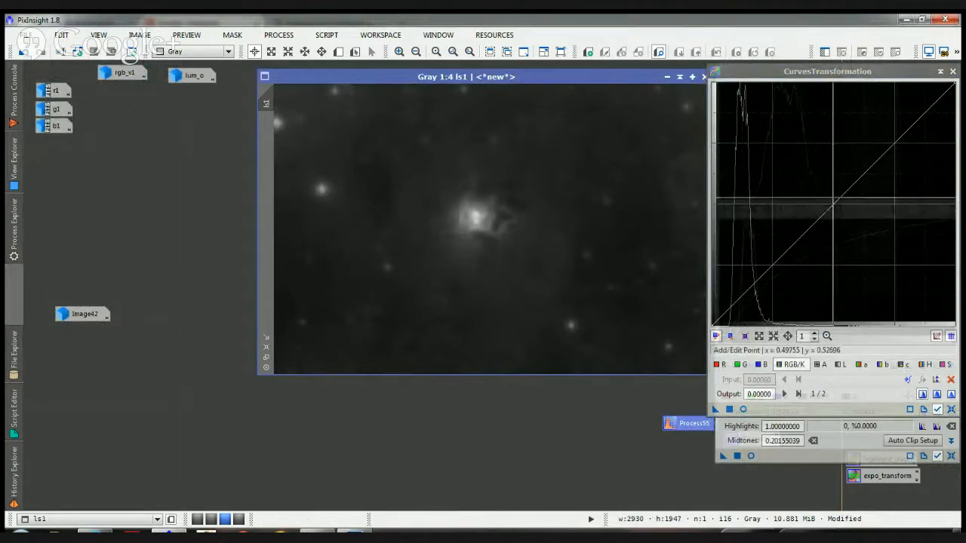
{"action": "left_click", "coordinate": [832, 202]}
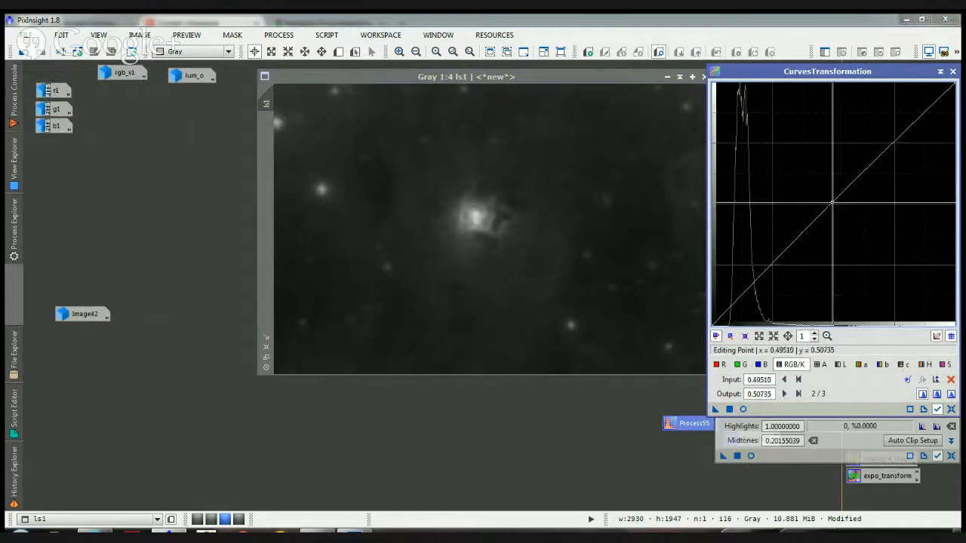
{"action": "left_click_drag", "start_coordinate": [832, 203], "coordinate": [823, 197]}
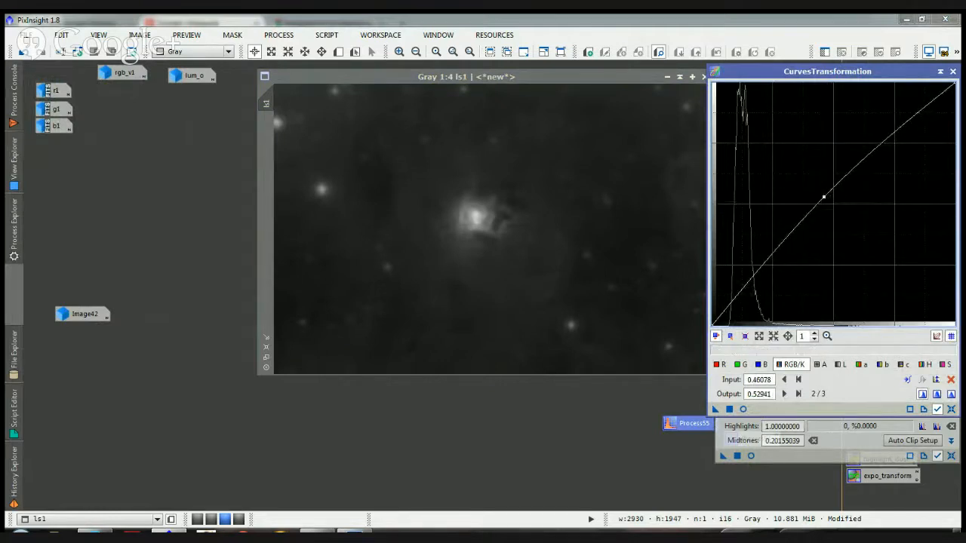
Preview the curve on ls1 in real time, nudge the midtone point and add a shadow point at input 0.18627, output 0.19608
{"action": "left_click", "coordinate": [743, 409]}
{"action": "left_click_drag", "start_coordinate": [745, 287], "coordinate": [758, 276]}
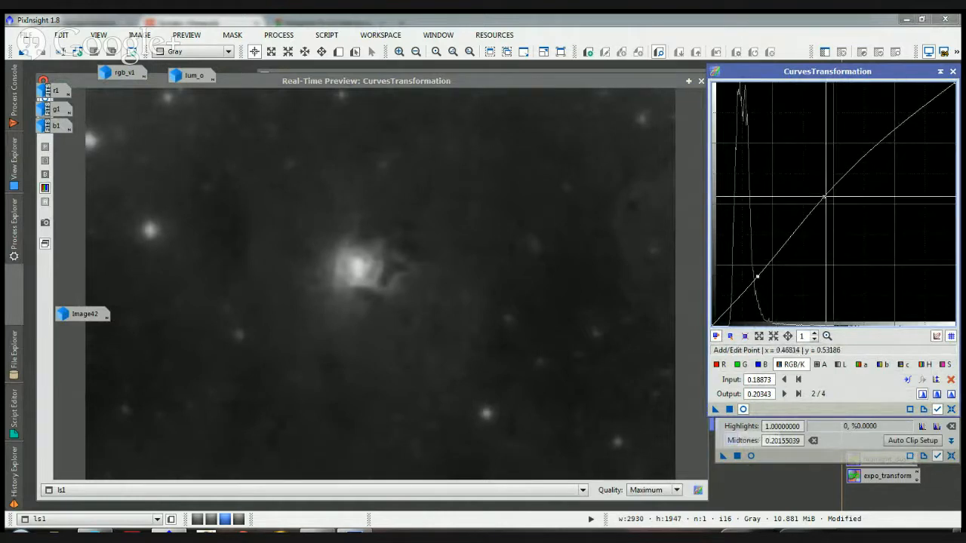
{"action": "left_click_drag", "start_coordinate": [827, 196], "coordinate": [826, 194]}
{"action": "left_click", "coordinate": [757, 276]}
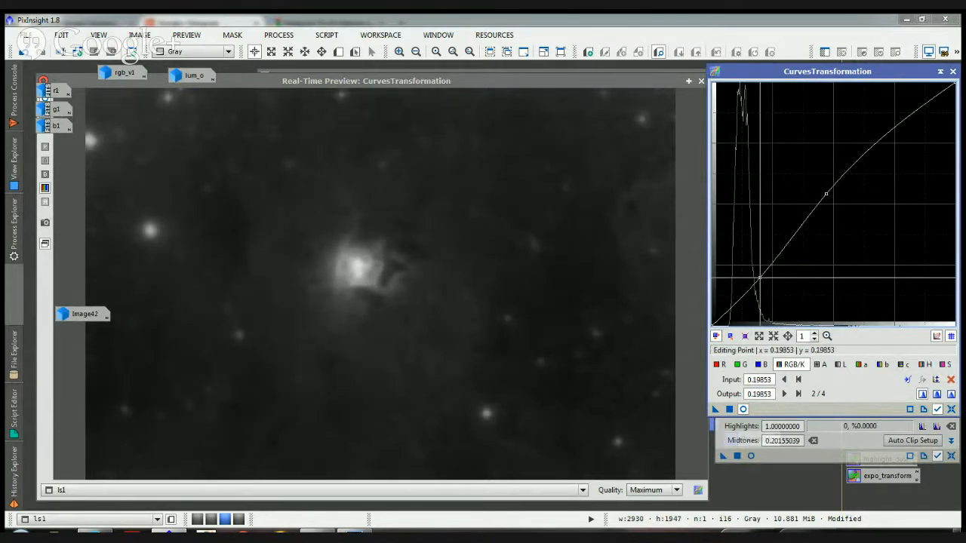
{"action": "left_click_drag", "start_coordinate": [757, 276], "coordinate": [757, 279]}
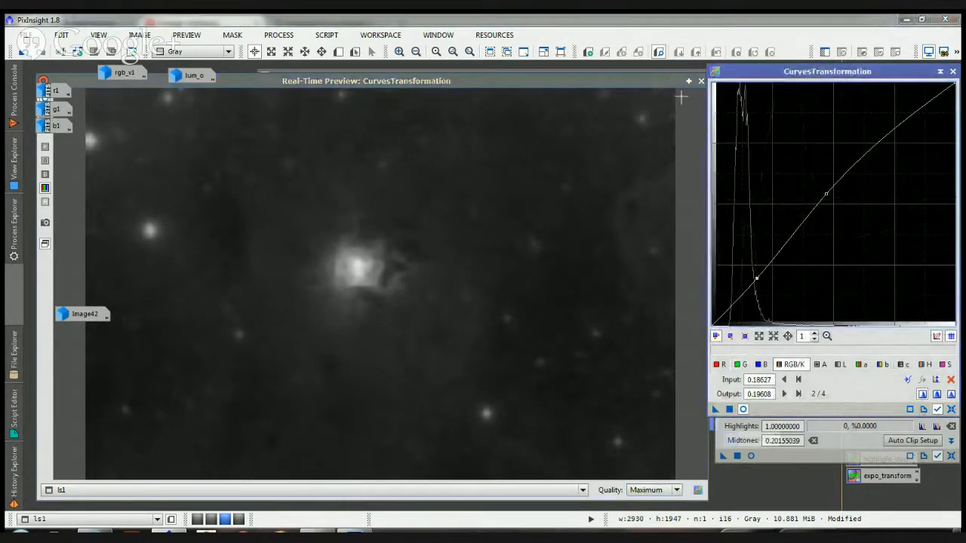
Apply the curve to ls1 and save its settings as a process icon on the workspace
{"action": "left_click", "coordinate": [701, 82]}
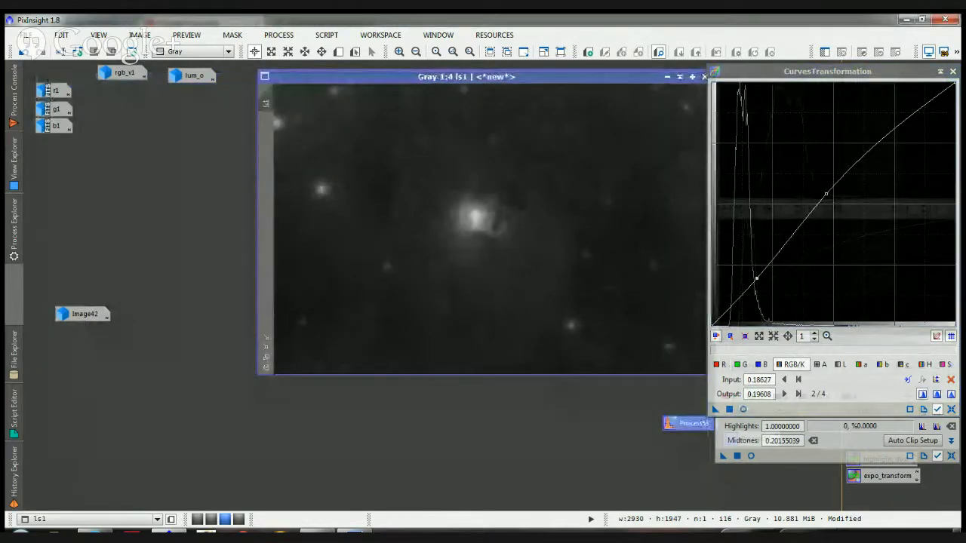
{"action": "left_click_drag", "start_coordinate": [715, 409], "coordinate": [646, 331]}
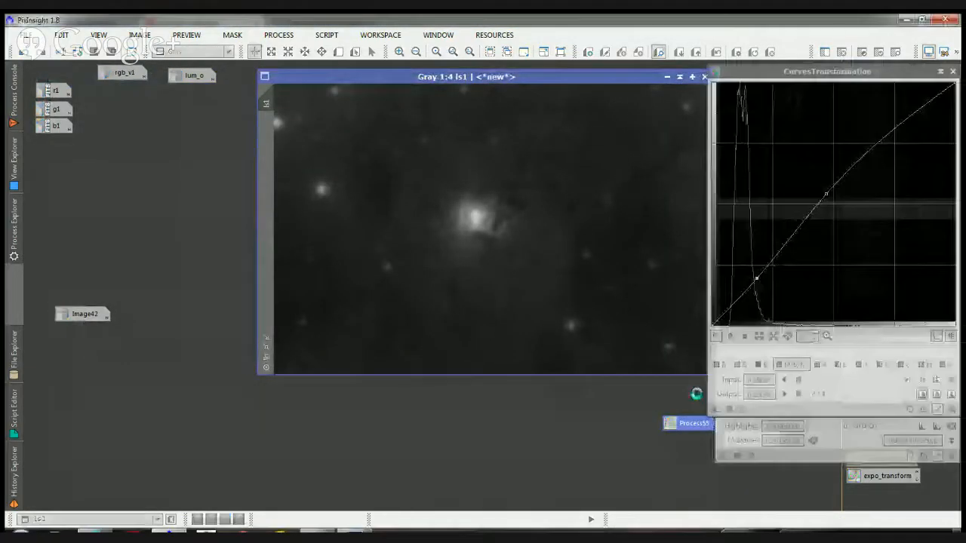
{"action": "left_click_drag", "start_coordinate": [716, 409], "coordinate": [670, 441]}
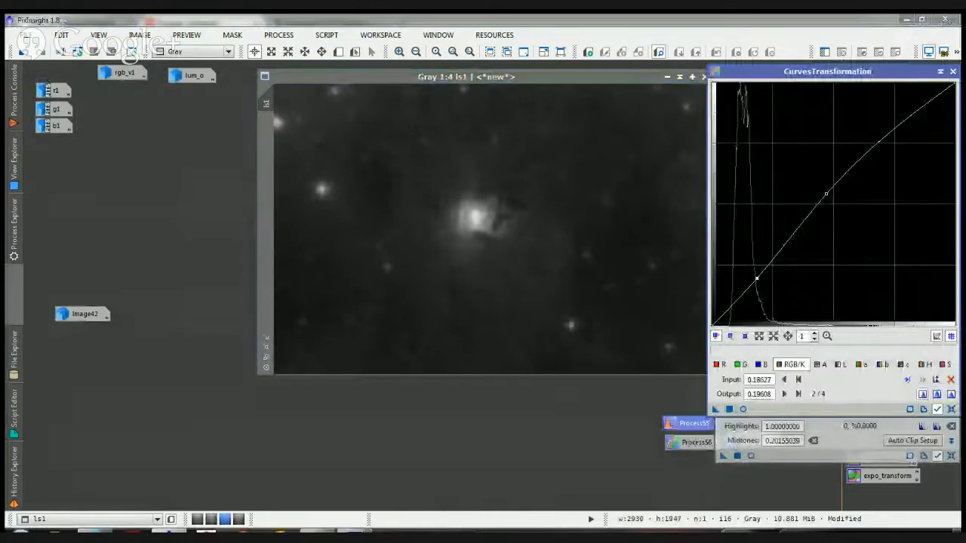
{"action": "left_click", "coordinate": [952, 72]}
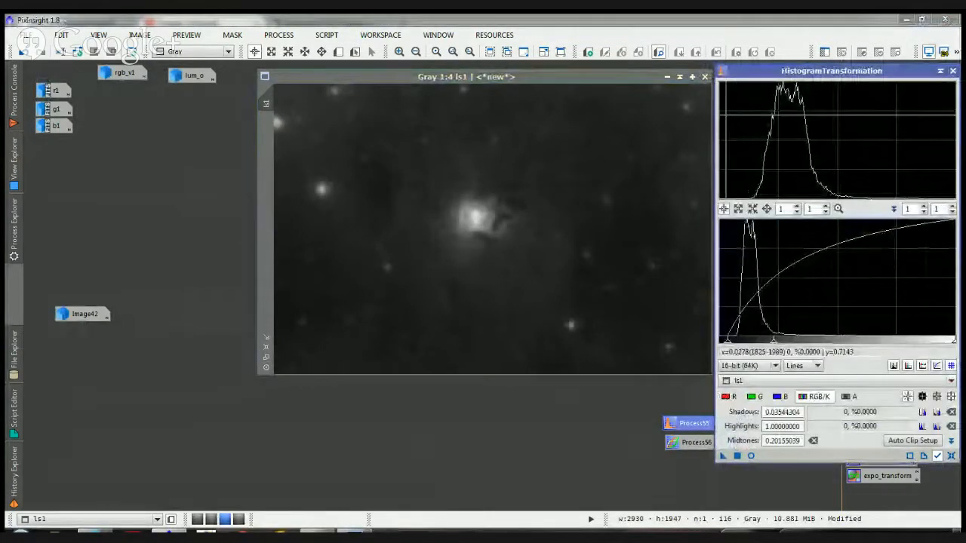
{"action": "left_click", "coordinate": [953, 73]}
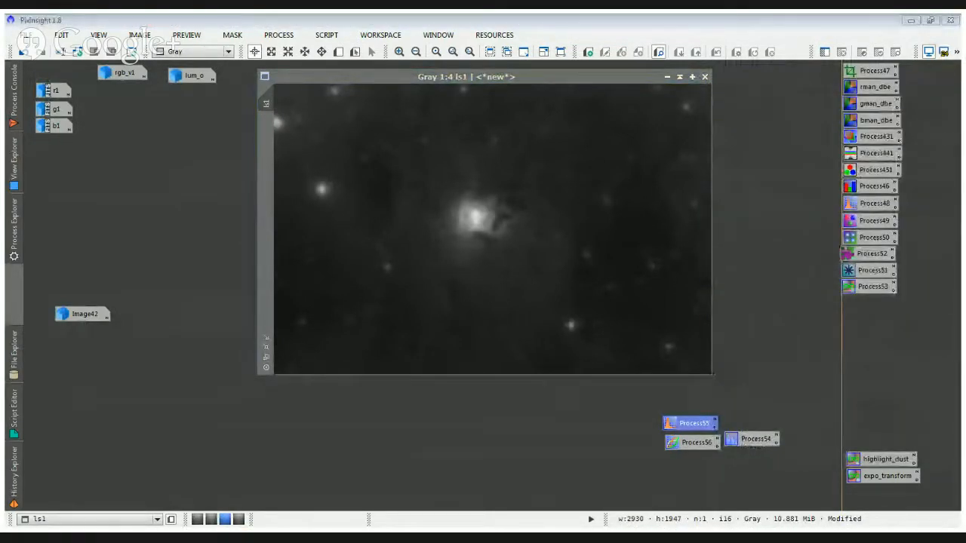
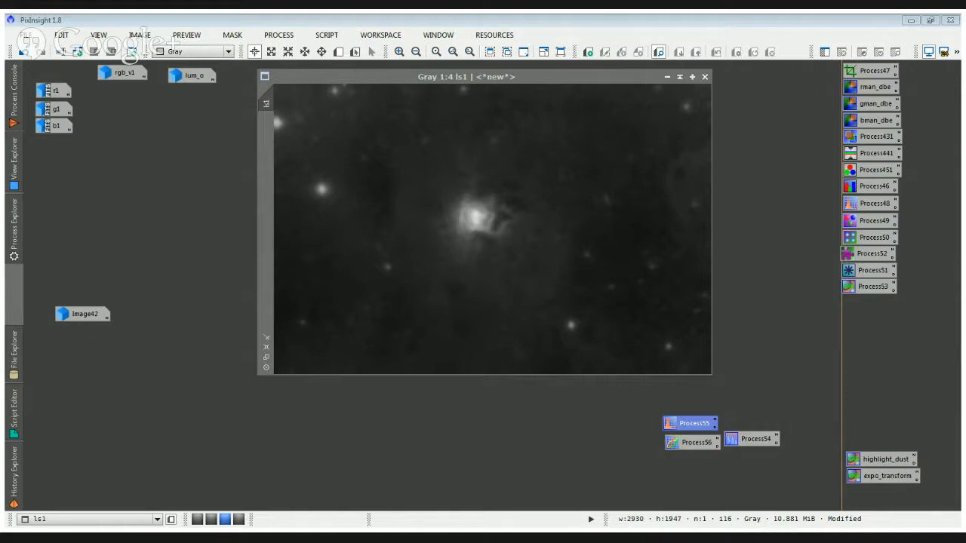
Collapse the HistogramTransformation window and reposition the ls1 image in the cleared workspace
{"action": "left_click", "coordinate": [908, 20]}
{"action": "left_click_drag", "start_coordinate": [429, 78], "coordinate": [376, 127]}
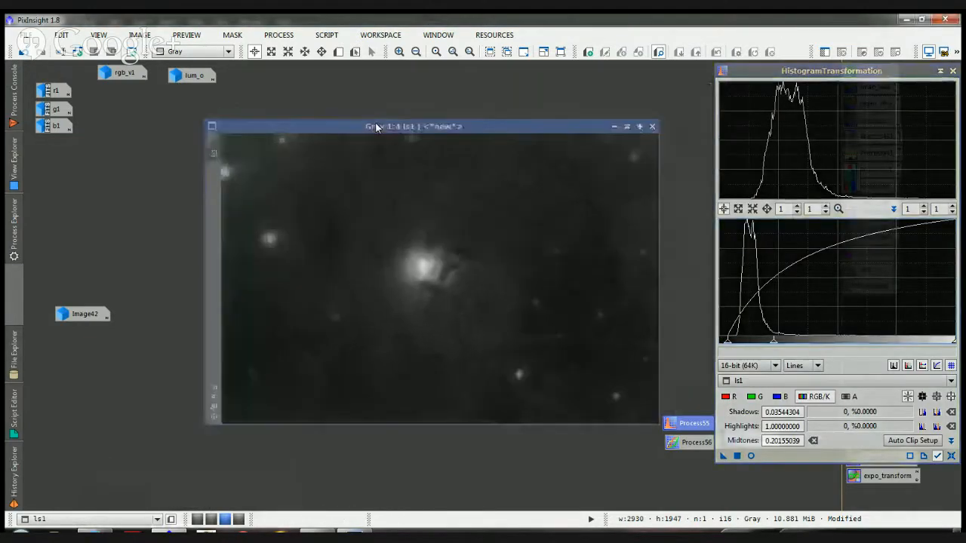
{"action": "left_click", "coordinate": [941, 71]}
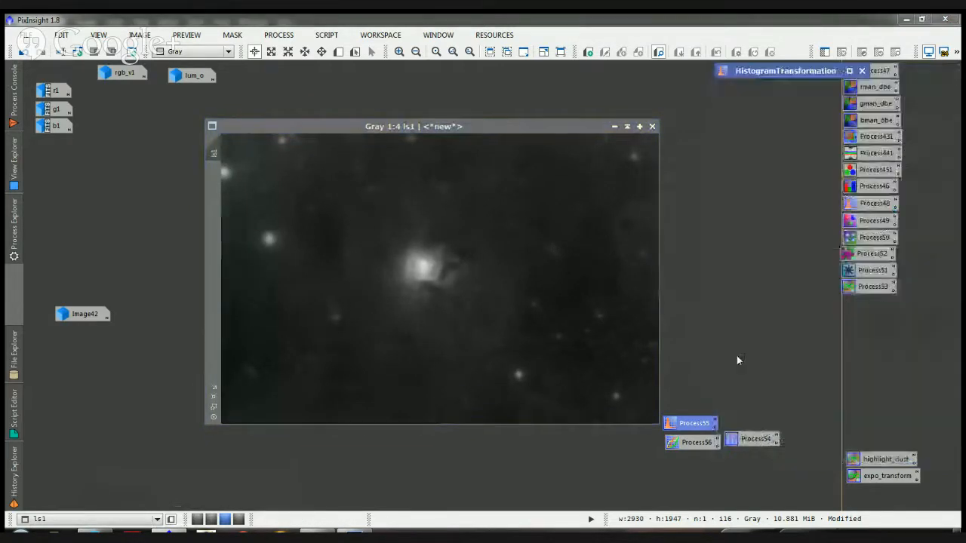
{"action": "left_click", "coordinate": [843, 406]}
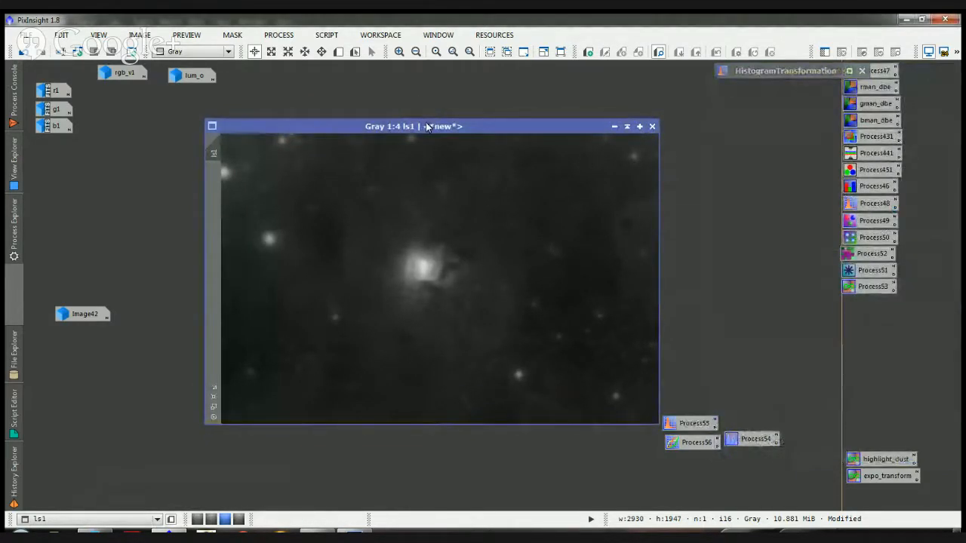
{"action": "left_click_drag", "start_coordinate": [427, 127], "coordinate": [471, 104]}
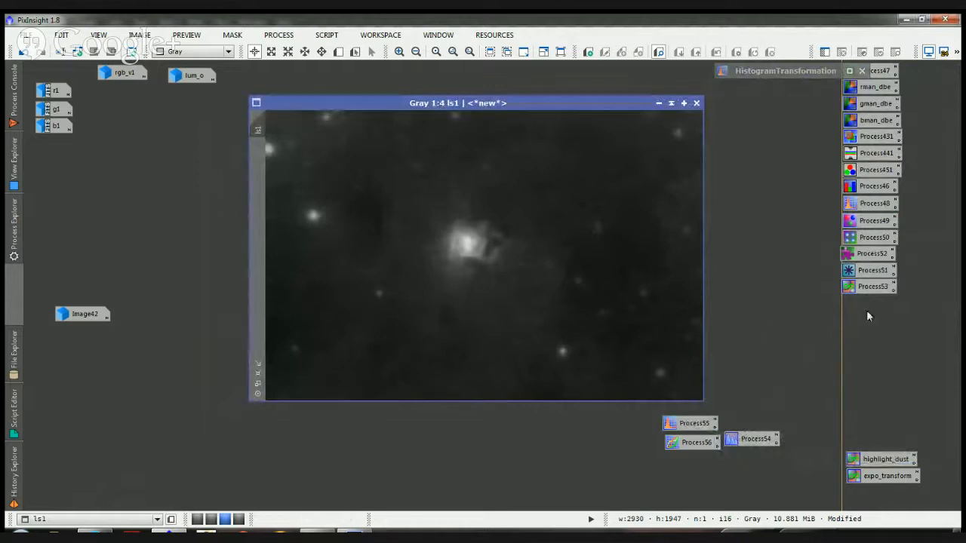
Open PixelMath from the Process53 icon and place lum_o at 1:4 beside the ls1 image
{"action": "double_click", "coordinate": [867, 288]}
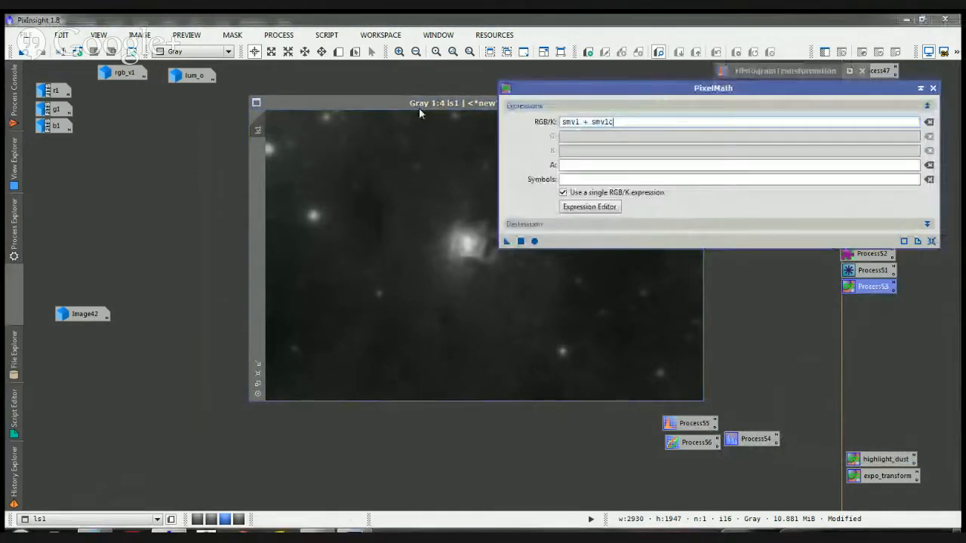
{"action": "left_click_drag", "start_coordinate": [419, 108], "coordinate": [415, 108]}
{"action": "double_click", "coordinate": [185, 75]}
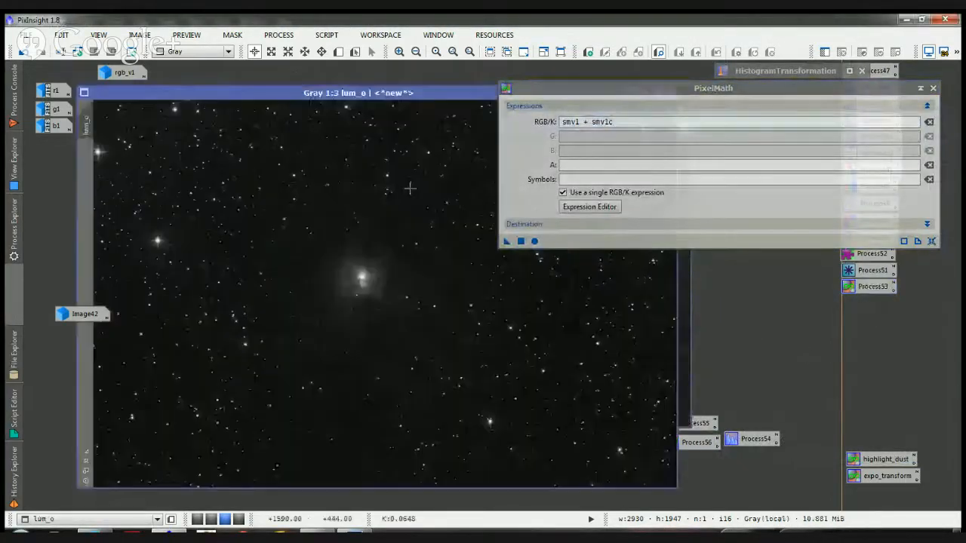
{"action": "left_click", "coordinate": [686, 324]}
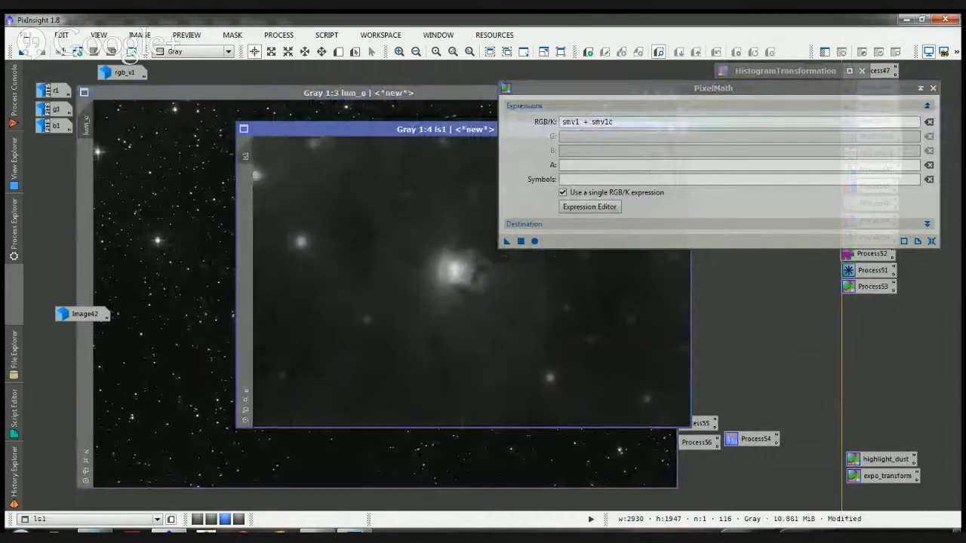
{"action": "left_click_drag", "start_coordinate": [649, 89], "coordinate": [657, 306]}
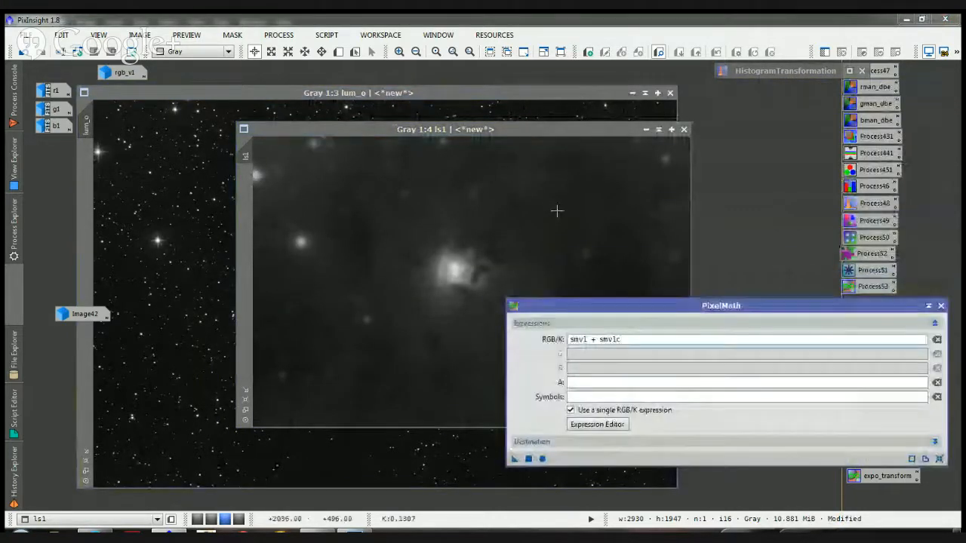
{"action": "left_click", "coordinate": [86, 471]}
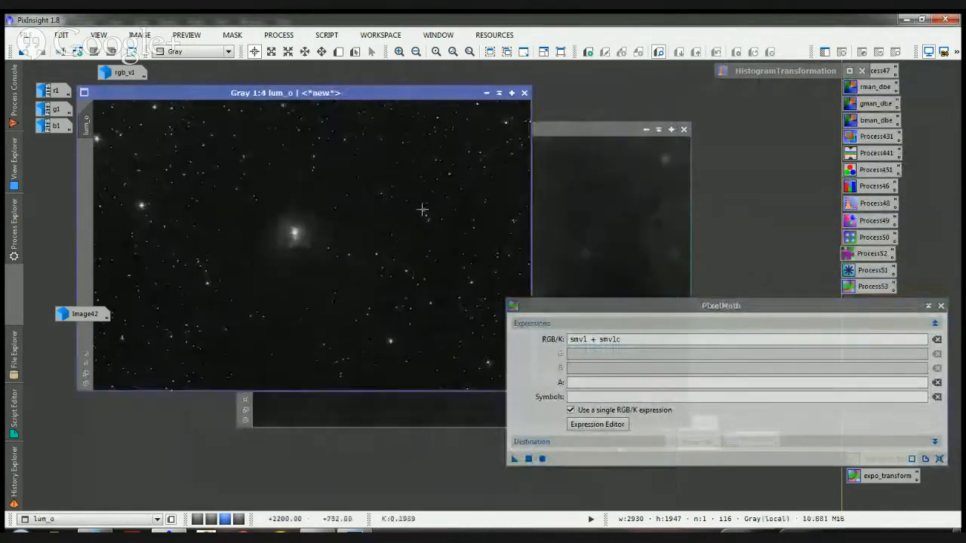
{"action": "left_click_drag", "start_coordinate": [543, 134], "coordinate": [734, 97]}
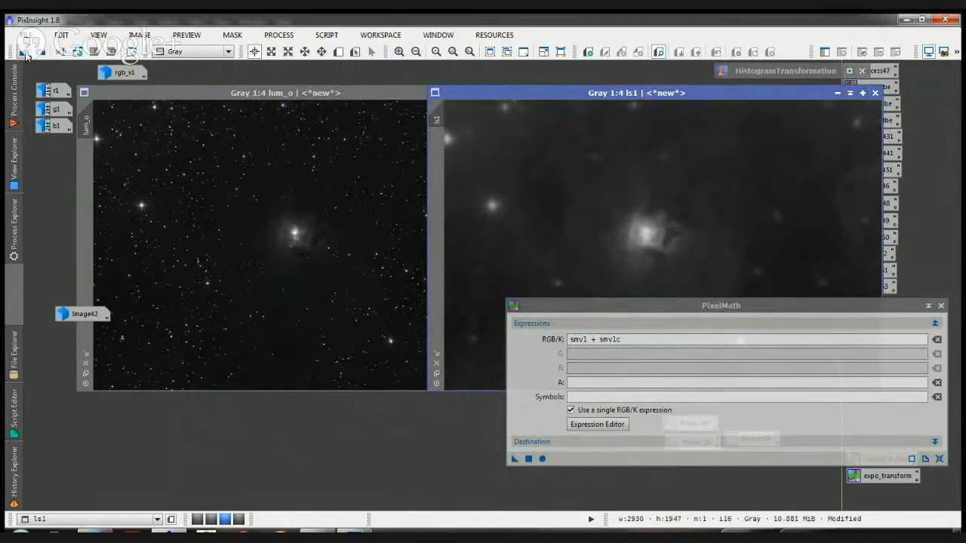
Undo the stretches on ls1 and create a new image with the PixelMath expression lum_o - ls1
{"action": "left_click", "coordinate": [26, 56]}
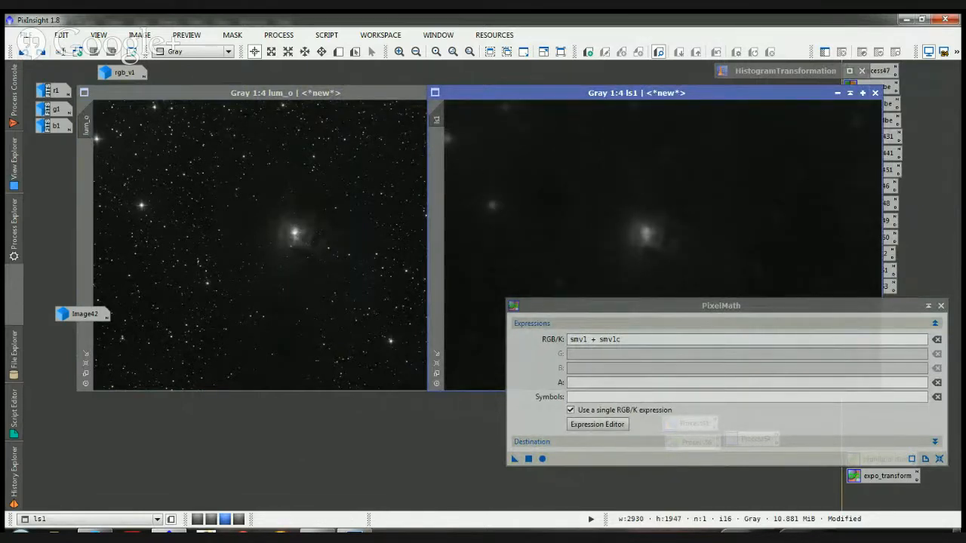
{"action": "left_click_drag", "start_coordinate": [631, 340], "coordinate": [489, 341]}
{"action": "type", "text": "lum_o - ls1"}
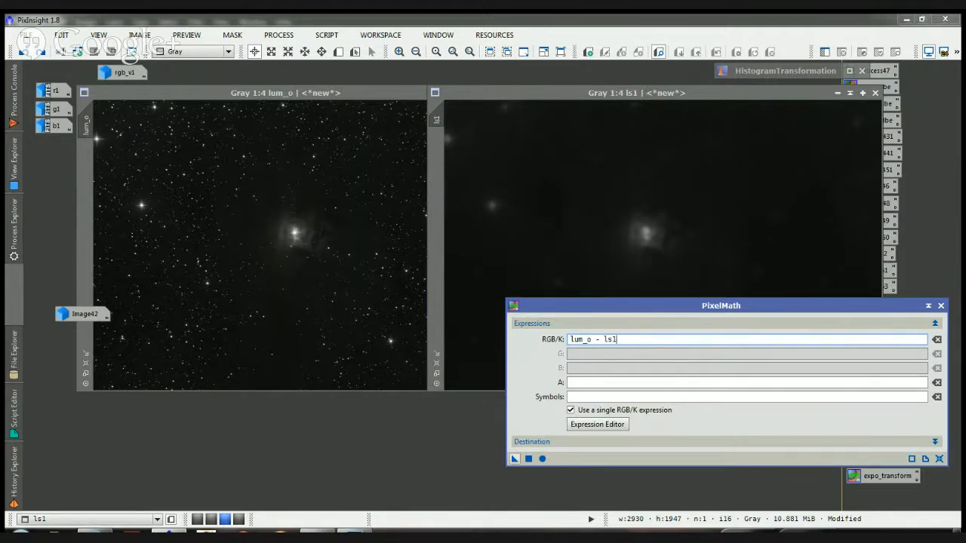
{"action": "left_click_drag", "start_coordinate": [515, 459], "coordinate": [491, 308]}
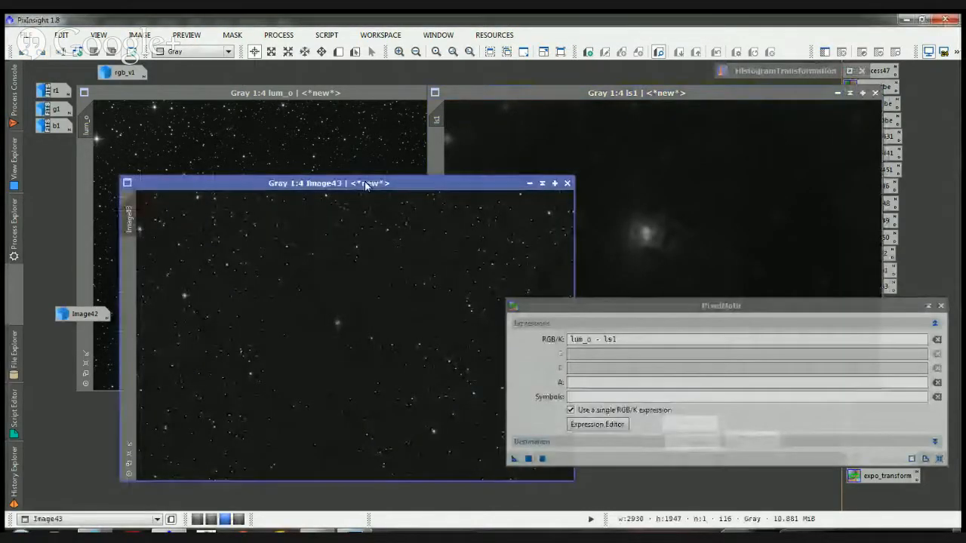
Rename the new difference image as ss1
{"action": "left_click_drag", "start_coordinate": [353, 185], "coordinate": [289, 171]}
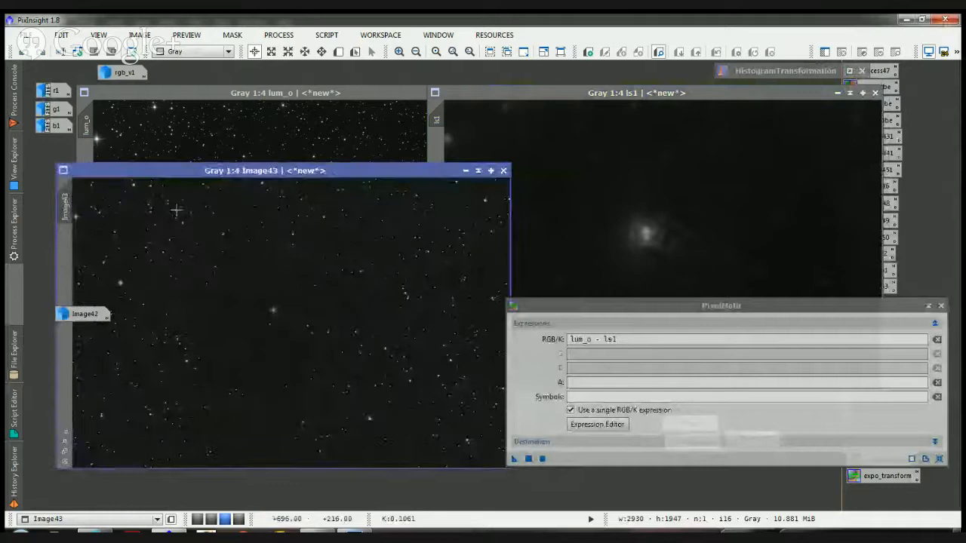
{"action": "double_click", "coordinate": [67, 205]}
{"action": "type", "text": "ss1"}
{"action": "key", "text": "Return"}
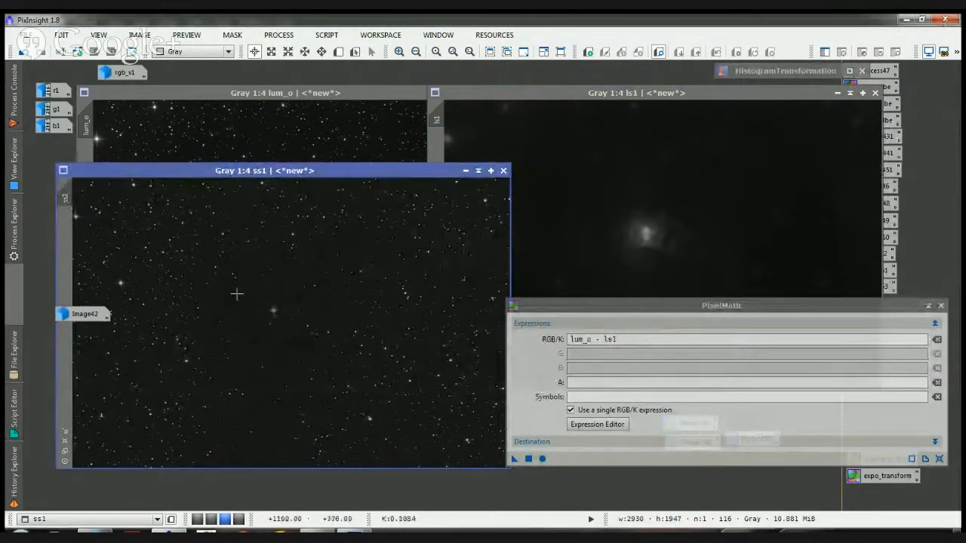
Inspect the nebula core in ss1 and ls1 side by side, matching both images to the same 1:1 view
{"action": "scroll", "coordinate": [253, 314], "scroll_direction": "up", "scroll_amount": 3}
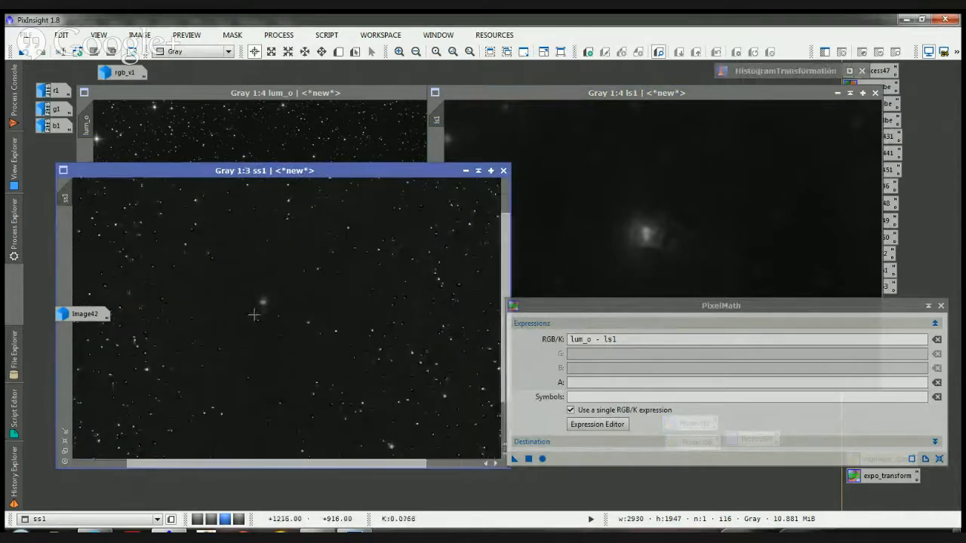
{"action": "left_click_drag", "start_coordinate": [255, 313], "coordinate": [315, 349]}
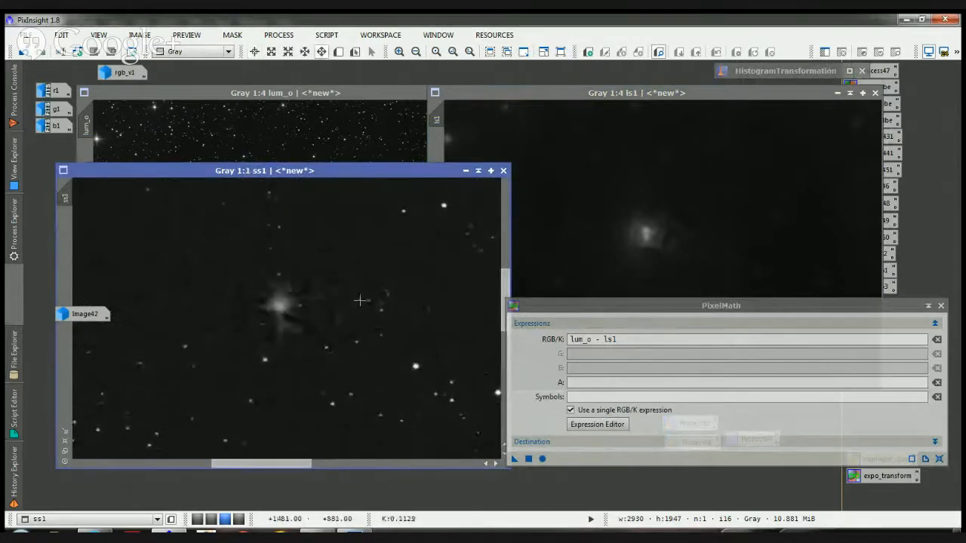
{"action": "left_click_drag", "start_coordinate": [608, 305], "coordinate": [635, 431]}
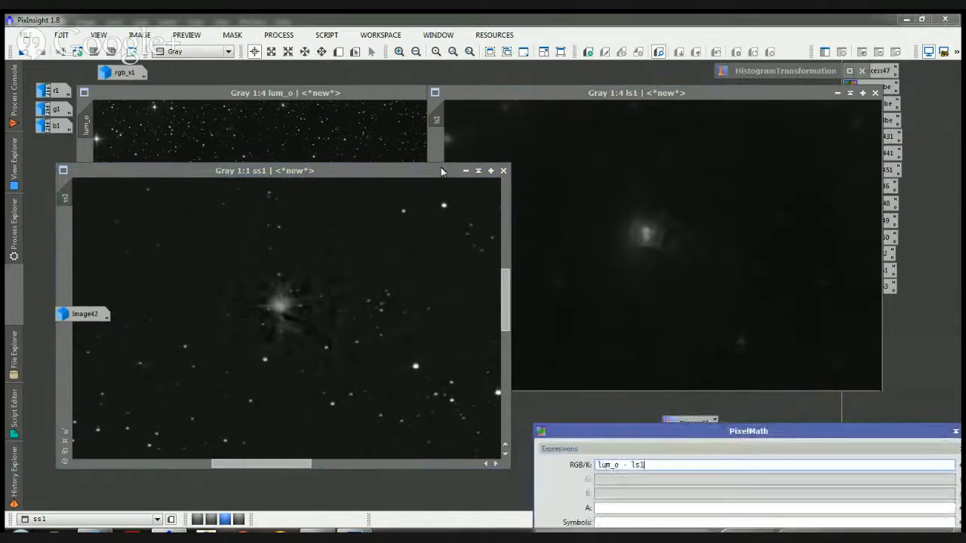
{"action": "left_click_drag", "start_coordinate": [432, 171], "coordinate": [403, 89]}
{"action": "left_click_drag", "start_coordinate": [645, 85], "coordinate": [691, 107]}
{"action": "left_click_drag", "start_coordinate": [228, 98], "coordinate": [332, 202]}
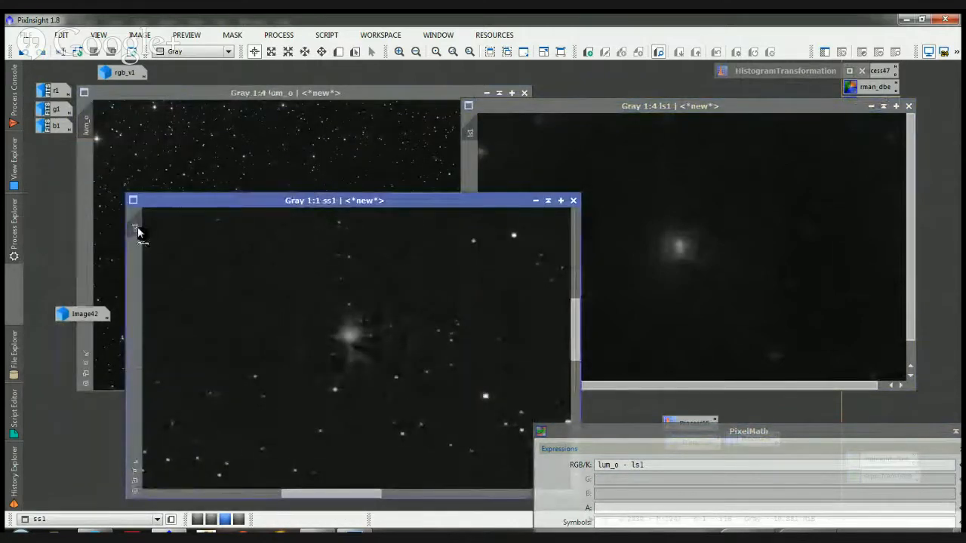
{"action": "left_click_drag", "start_coordinate": [138, 230], "coordinate": [469, 167]}
{"action": "left_click_drag", "start_coordinate": [521, 195], "coordinate": [449, 101]}
{"action": "left_click_drag", "start_coordinate": [566, 106], "coordinate": [607, 110]}
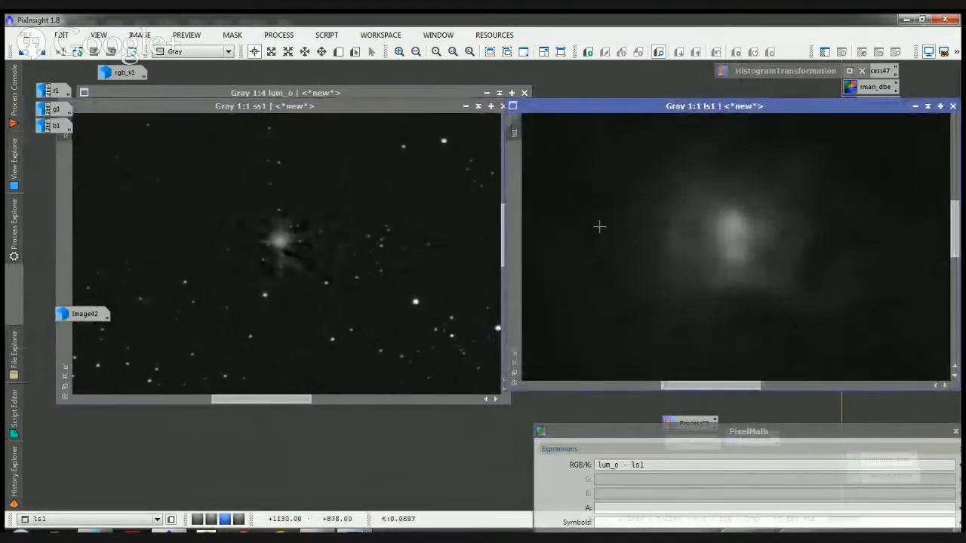
{"action": "key", "text": "alt+Tab"}
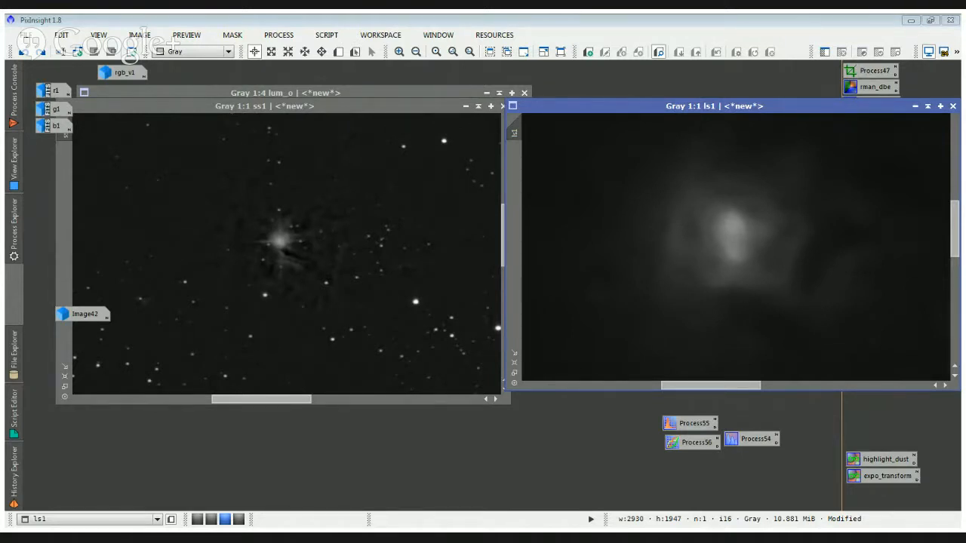
{"action": "left_click", "coordinate": [611, 345]}
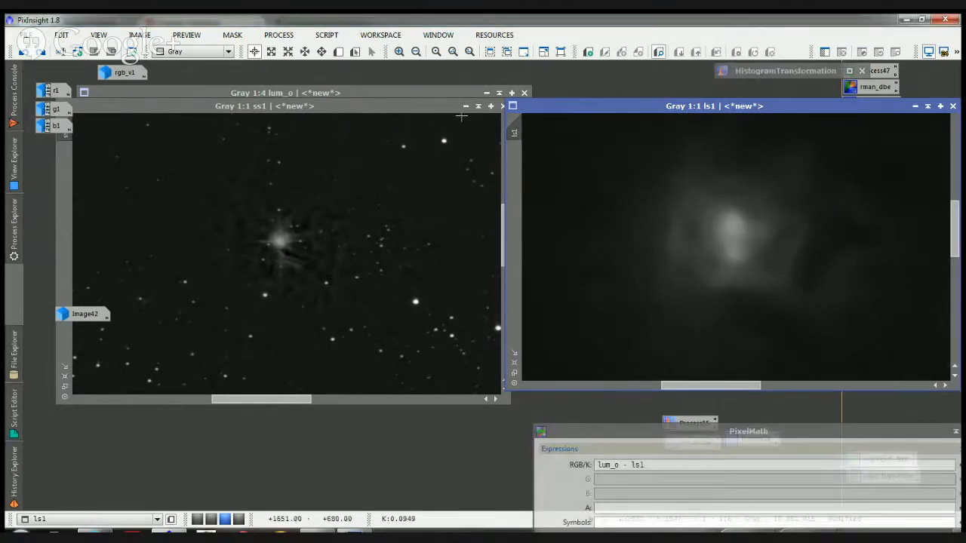
Resize the ss1 window to sit beside ls1 and redo the two undone stretches on ls1
{"action": "mouse_move", "coordinate": [446, 106]}
{"action": "left_mouse_down"}
{"action": "mouse_move", "coordinate": [431, 102]}
{"action": "mouse_move", "coordinate": [438, 105]}
{"action": "left_mouse_up"}
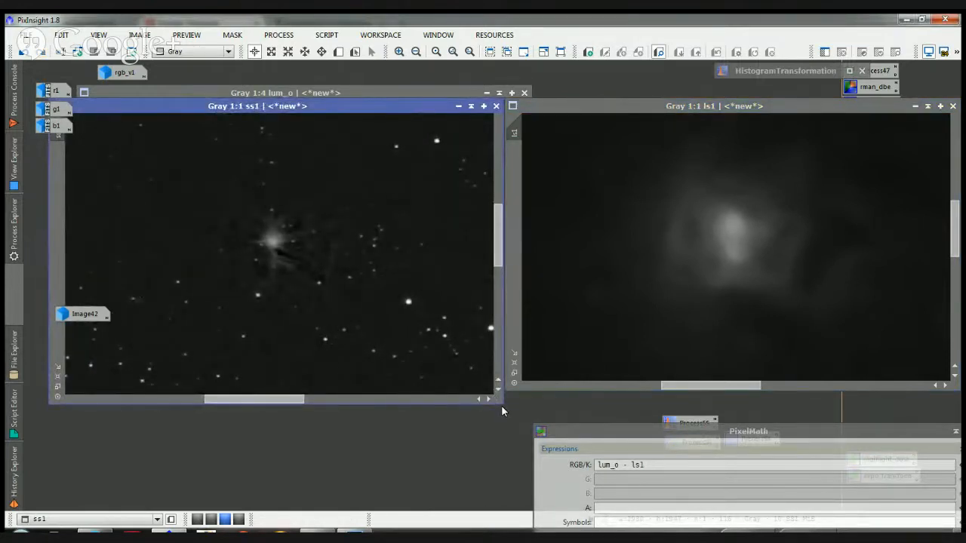
{"action": "left_click_drag", "start_coordinate": [500, 405], "coordinate": [498, 391]}
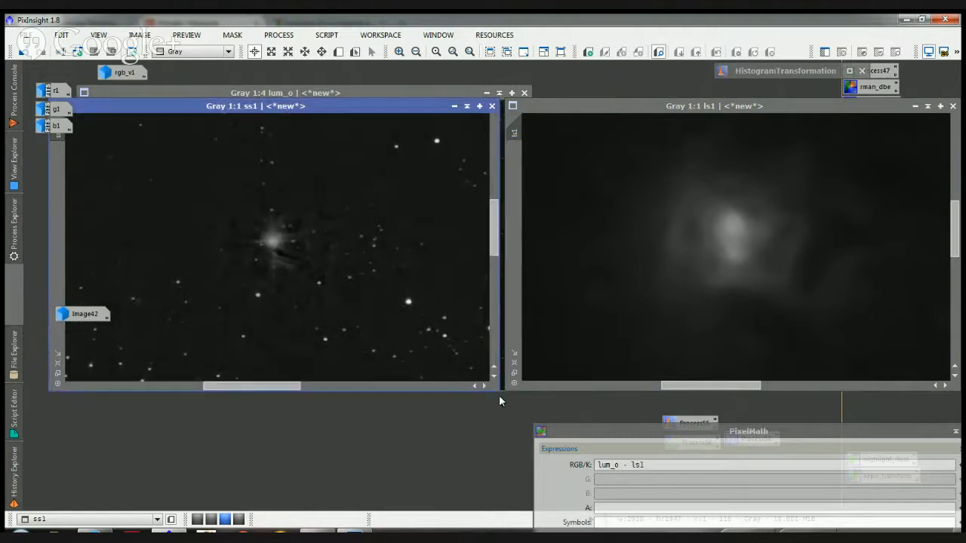
{"action": "left_click", "coordinate": [628, 282]}
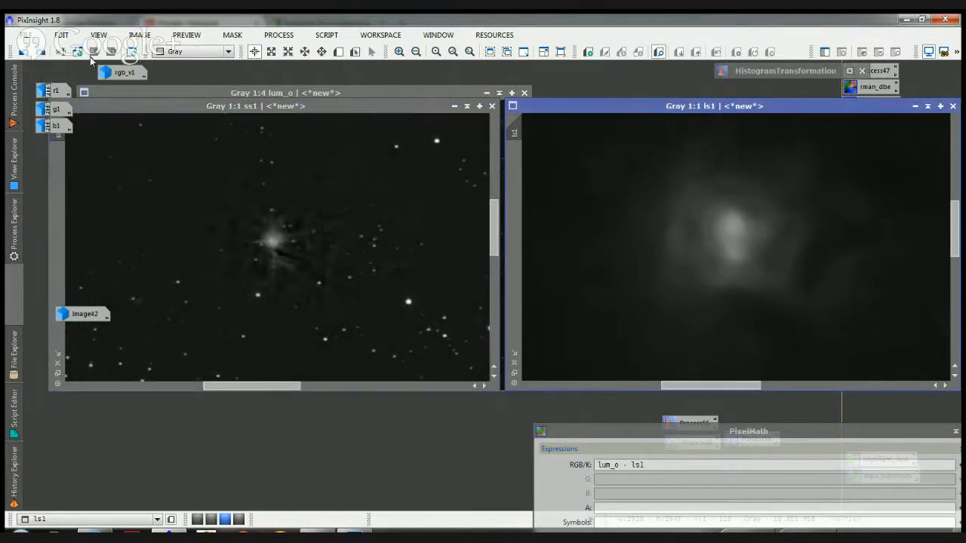
{"action": "left_click", "coordinate": [43, 52]}
{"action": "left_click", "coordinate": [43, 52]}
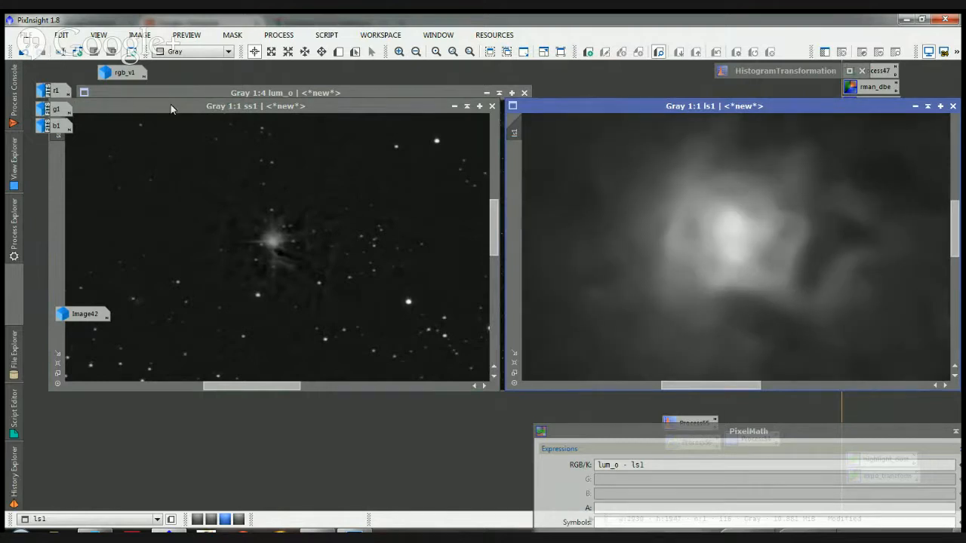
Show both ls1 and ss1 whole at 1:4 and arrange their windows side by side
{"action": "left_click", "coordinate": [516, 375]}
{"action": "left_click", "coordinate": [58, 372]}
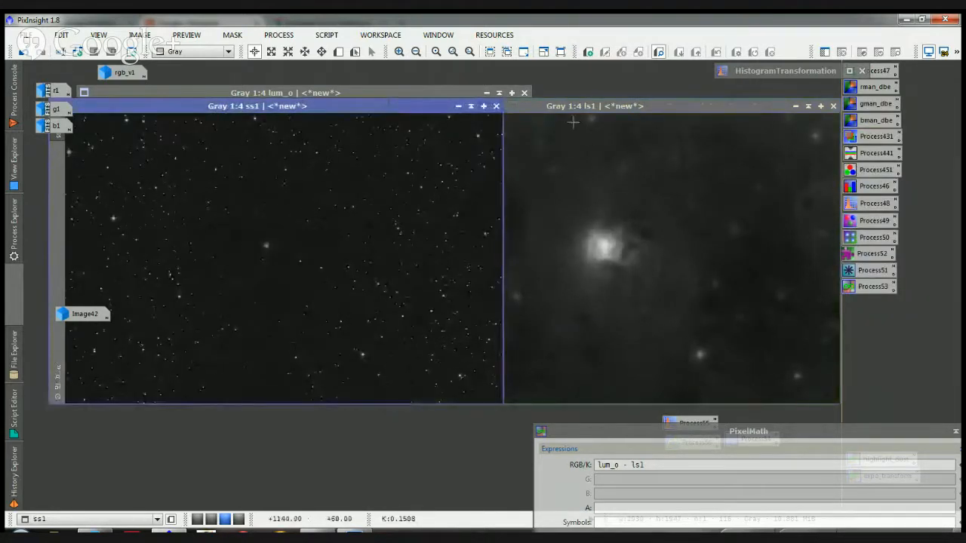
{"action": "left_click_drag", "start_coordinate": [567, 107], "coordinate": [609, 109]}
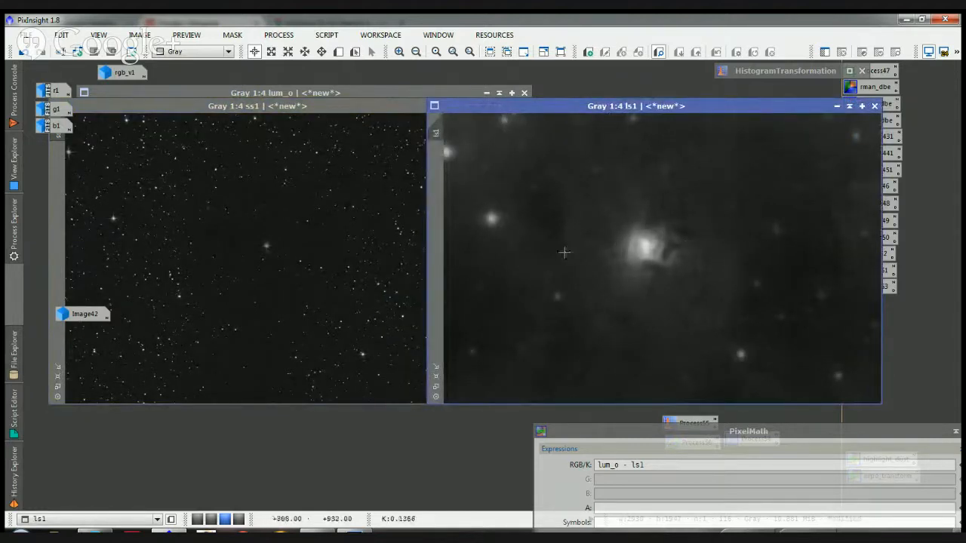
Preview LocalHistogramEqualization on ls1 in real time, and close the preview and the process without applying it
{"action": "left_click", "coordinate": [13, 226]}
{"action": "double_click", "coordinate": [115, 386]}
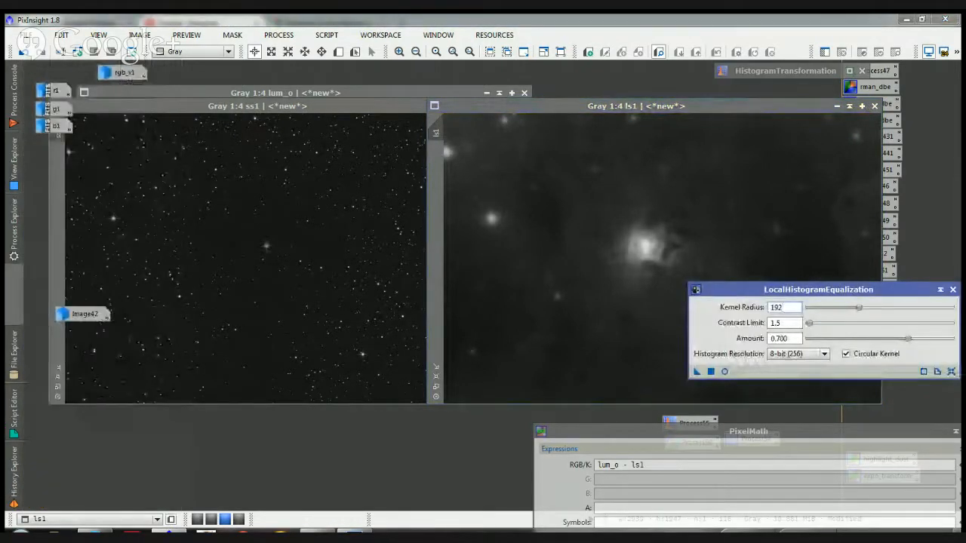
{"action": "left_click_drag", "start_coordinate": [862, 290], "coordinate": [822, 332]}
{"action": "left_click", "coordinate": [684, 414]}
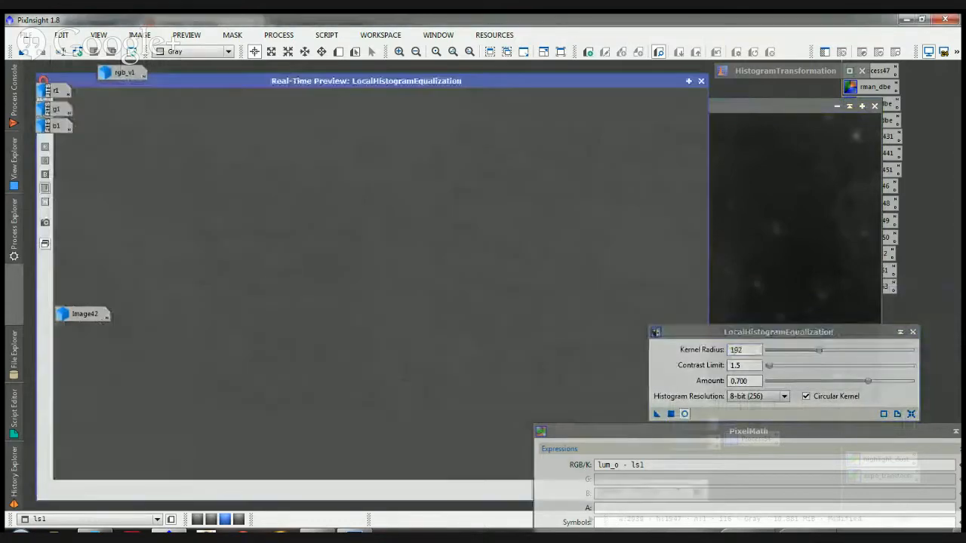
{"action": "left_click_drag", "start_coordinate": [778, 332], "coordinate": [832, 270]}
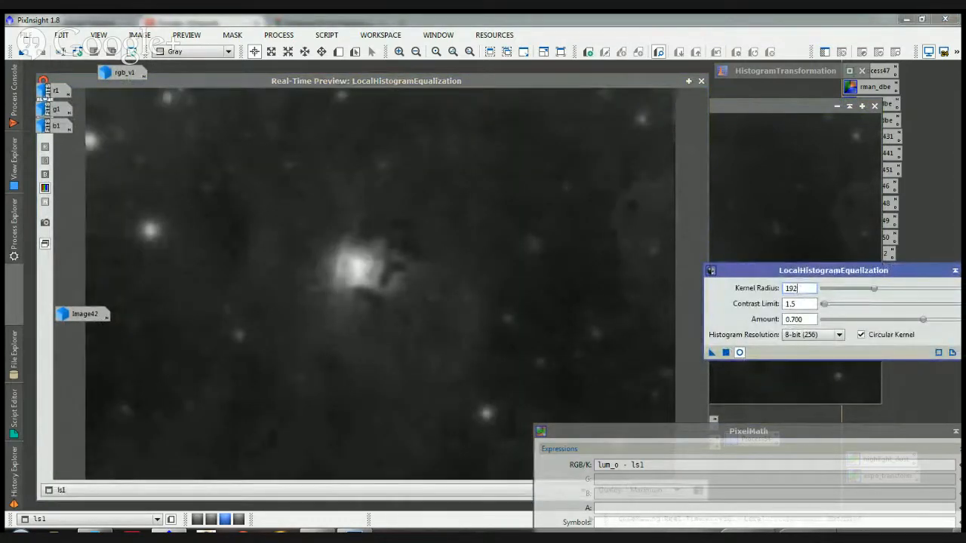
{"action": "left_click", "coordinate": [740, 353]}
{"action": "left_click", "coordinate": [700, 81]}
{"action": "left_click", "coordinate": [350, 218]}
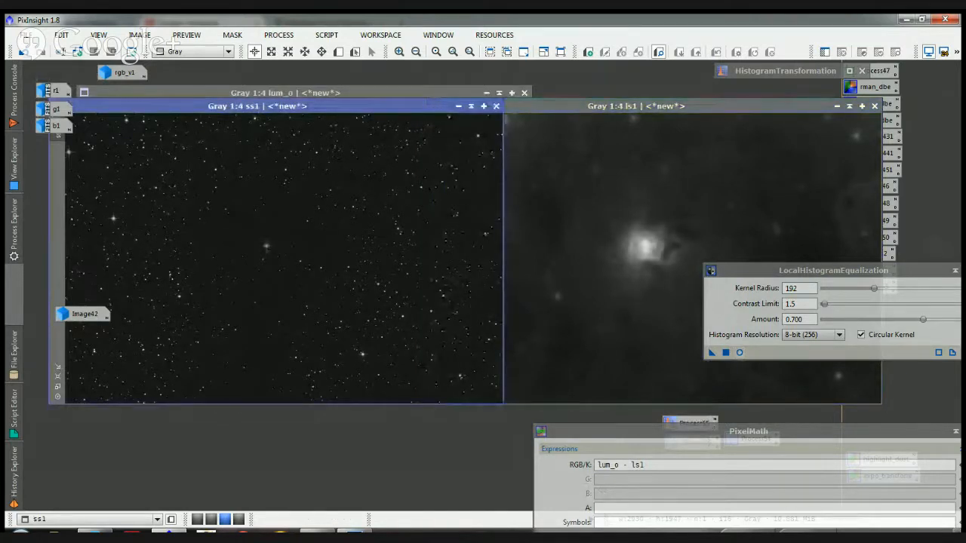
{"action": "left_click_drag", "start_coordinate": [906, 270], "coordinate": [862, 282]}
{"action": "left_click", "coordinate": [925, 282]}
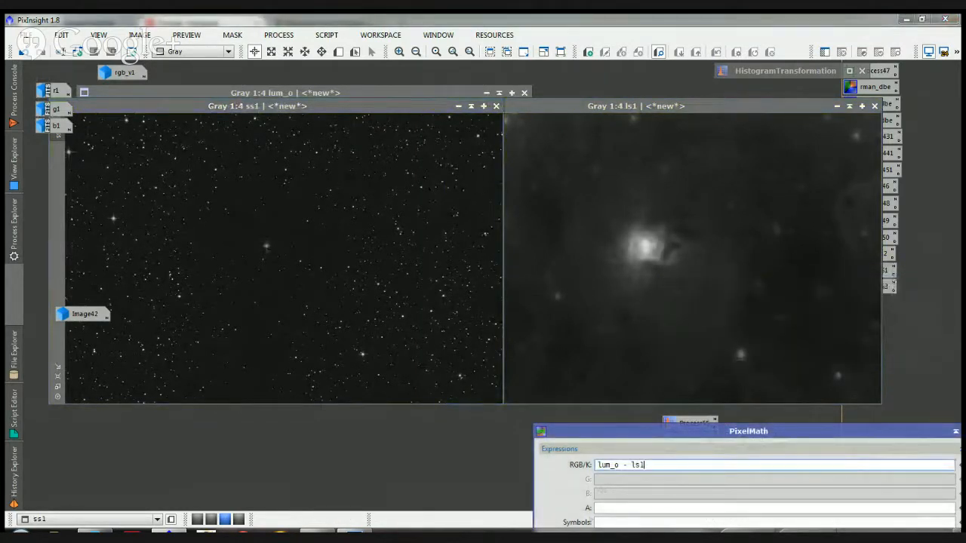
Create a recombined image with the PixelMath expression ss1 + ls1 and close PixelMath
{"action": "left_click_drag", "start_coordinate": [725, 432], "coordinate": [548, 286]}
{"action": "left_click_drag", "start_coordinate": [474, 320], "coordinate": [268, 299]}
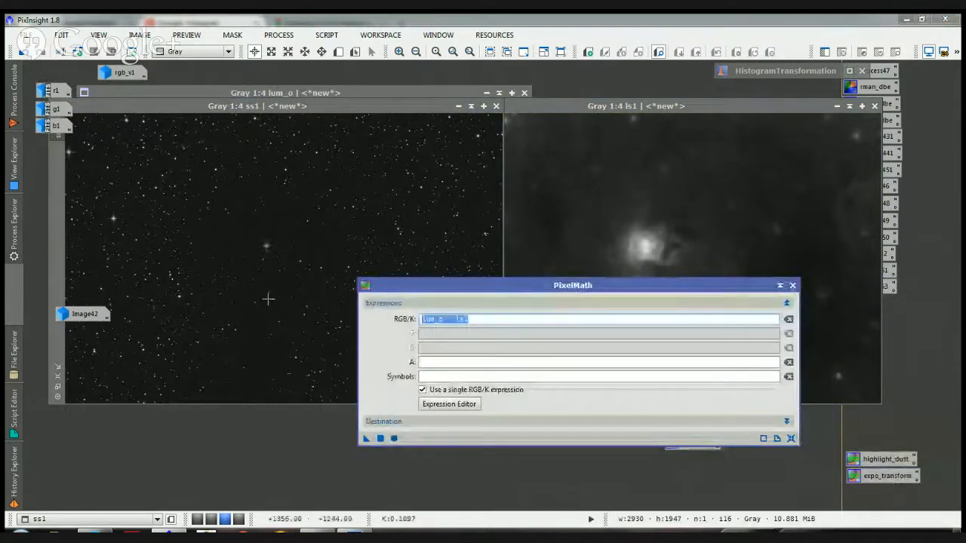
{"action": "type", "text": "ss1 "}
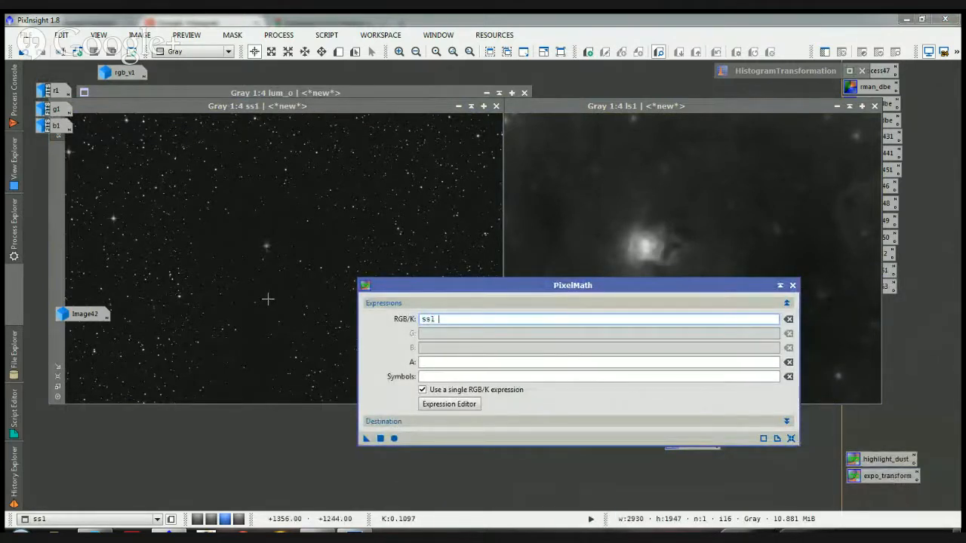
{"action": "type", "text": "+ ls1"}
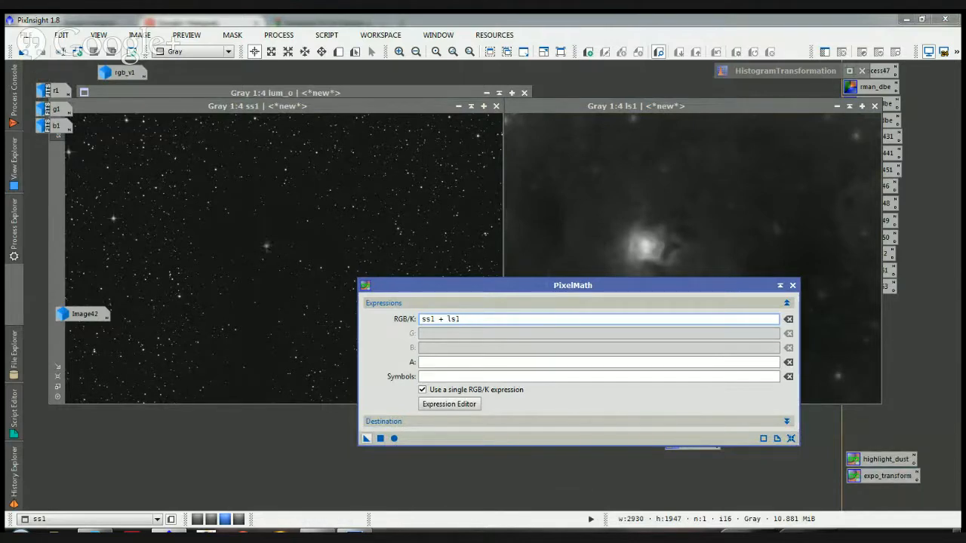
{"action": "left_click_drag", "start_coordinate": [367, 438], "coordinate": [280, 324]}
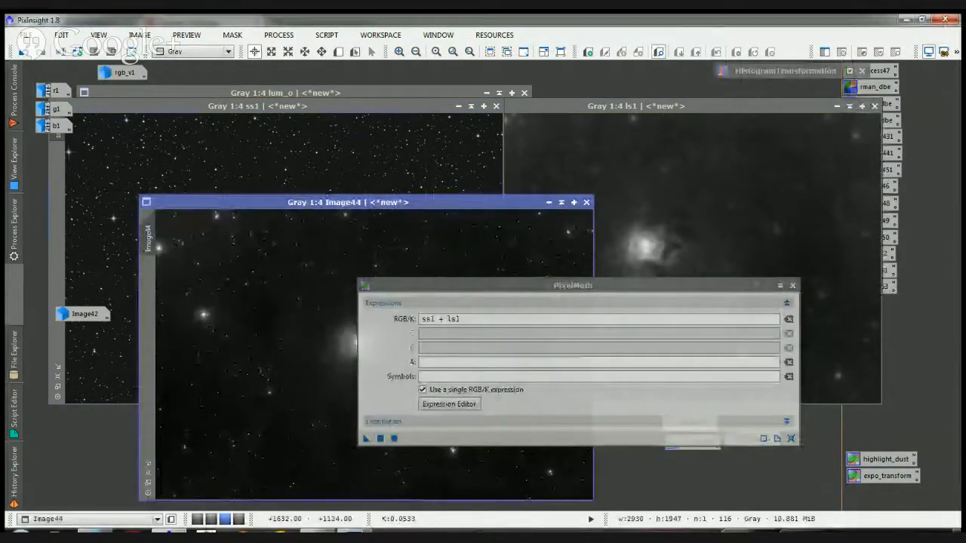
{"action": "left_click", "coordinate": [792, 285]}
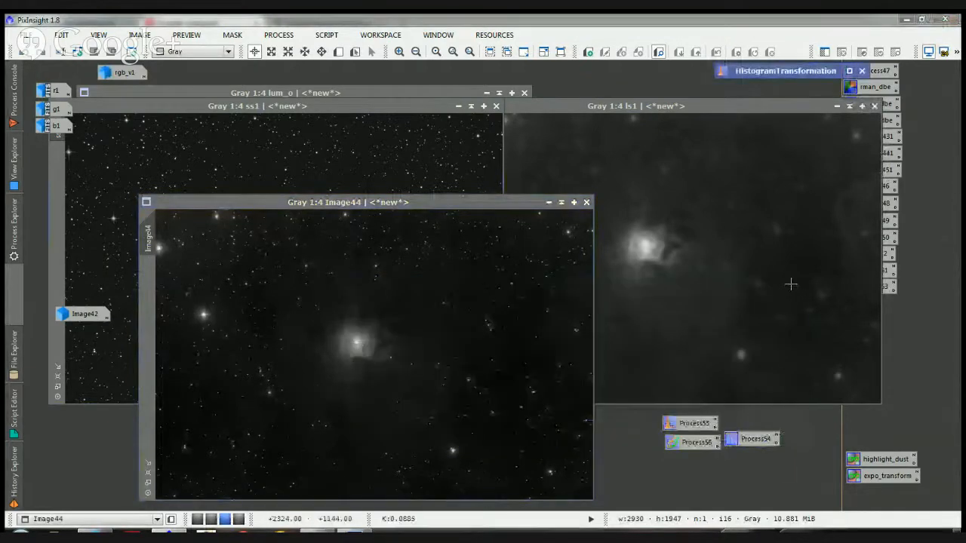
Enlarge the recombined image to 1:3 and position its window over the ss1 and ls1 images for inspection
{"action": "left_click_drag", "start_coordinate": [441, 198], "coordinate": [478, 168]}
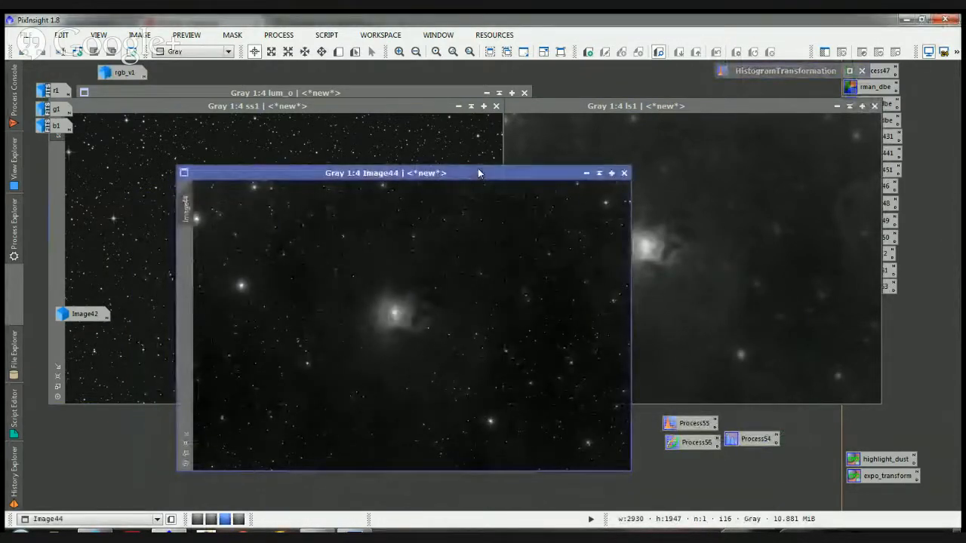
{"action": "key", "text": "ctrl+plus"}
{"action": "left_click_drag", "start_coordinate": [481, 117], "coordinate": [466, 90]}
{"action": "key", "text": "alt+Tab"}
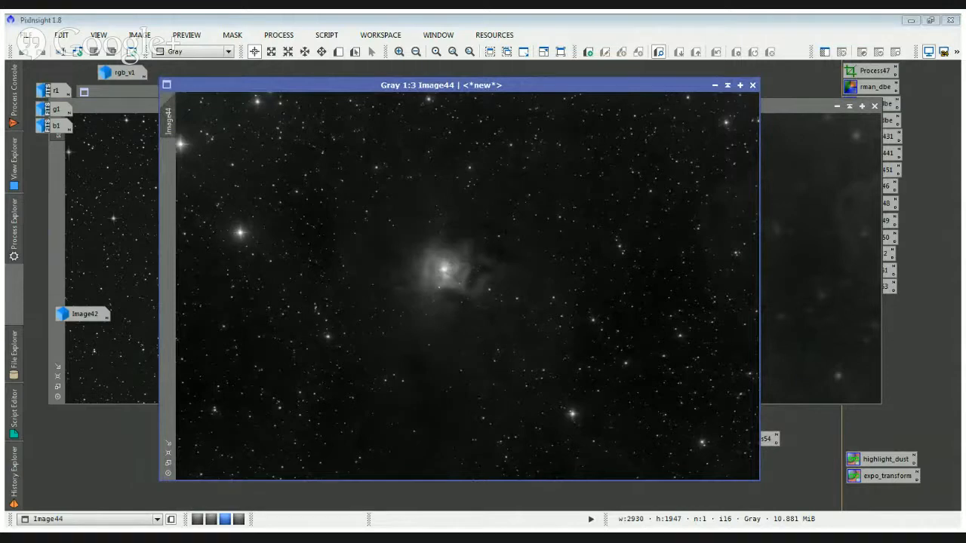
{"action": "key", "text": "alt+Tab"}
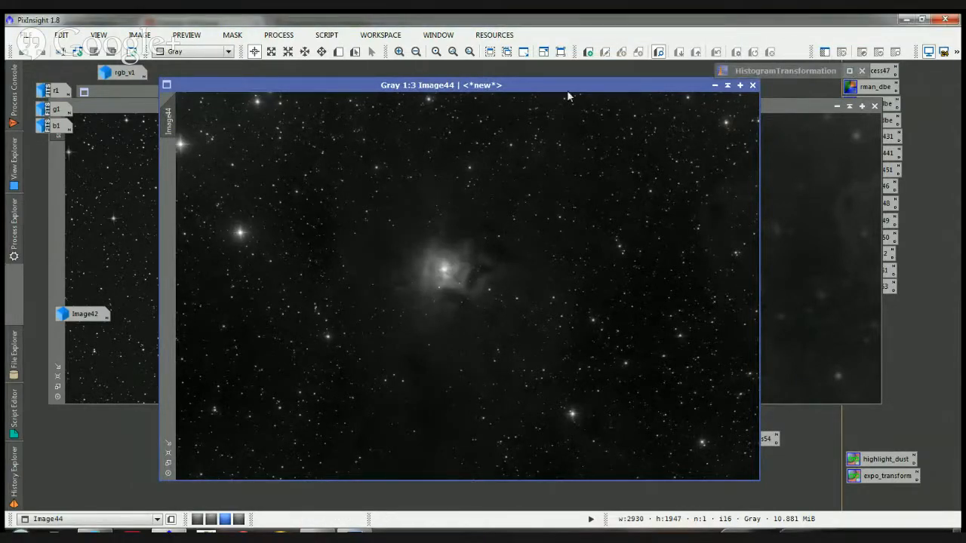
{"action": "left_click_drag", "start_coordinate": [564, 88], "coordinate": [556, 92]}
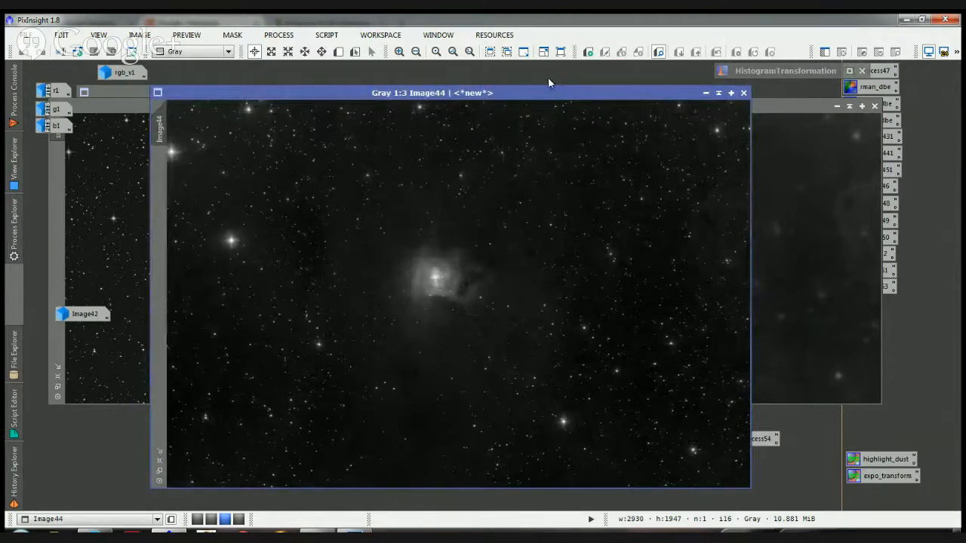
{"action": "left_click_drag", "start_coordinate": [538, 93], "coordinate": [442, 87]}
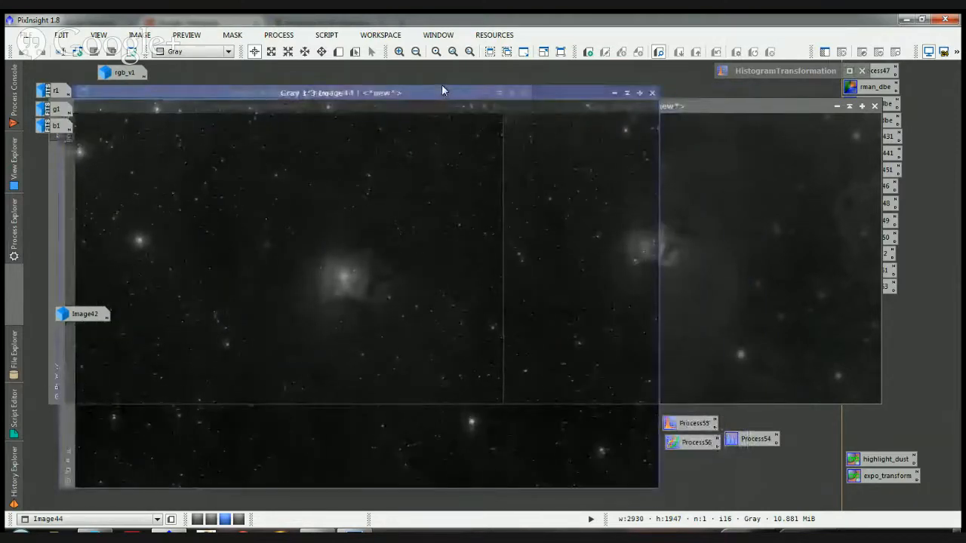
Preview LocalHistogramEqualization on the recombined image in real time, switching the preview off and on to compare the nebula
{"action": "left_click", "coordinate": [14, 225]}
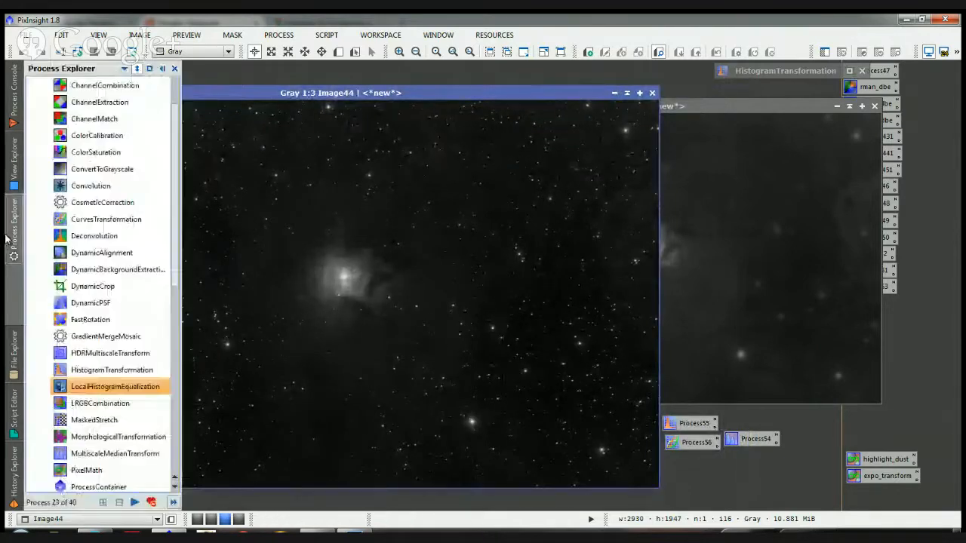
{"action": "double_click", "coordinate": [100, 386]}
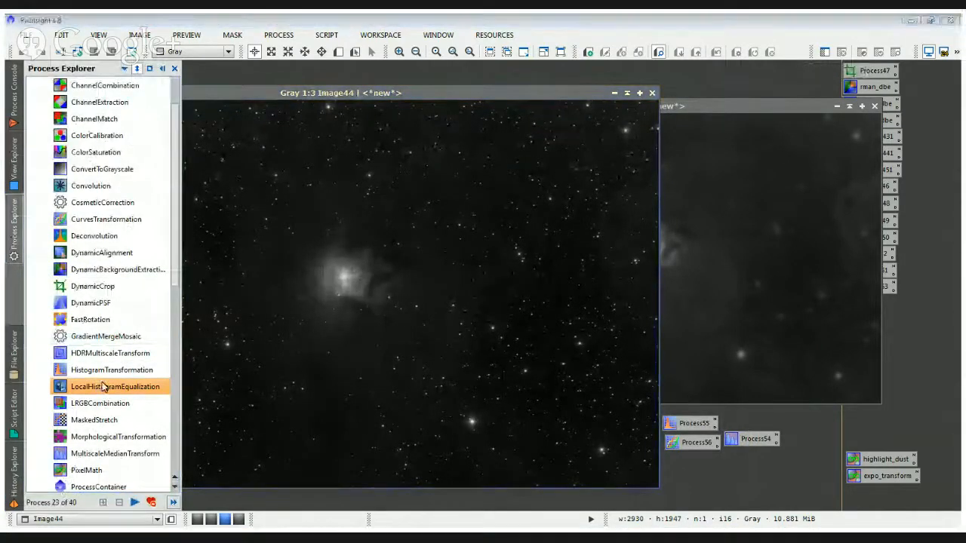
{"action": "left_click", "coordinate": [696, 365]}
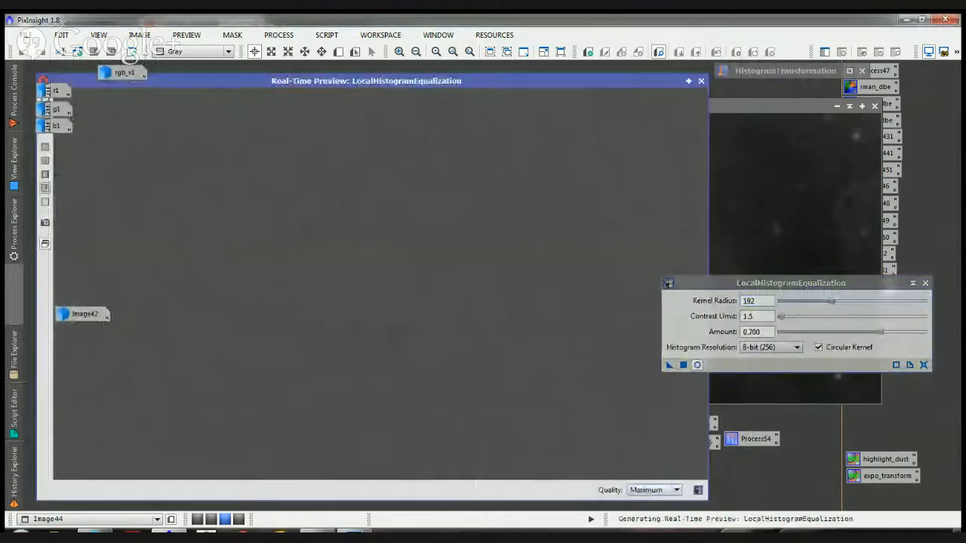
{"action": "left_click_drag", "start_coordinate": [791, 283], "coordinate": [818, 264]}
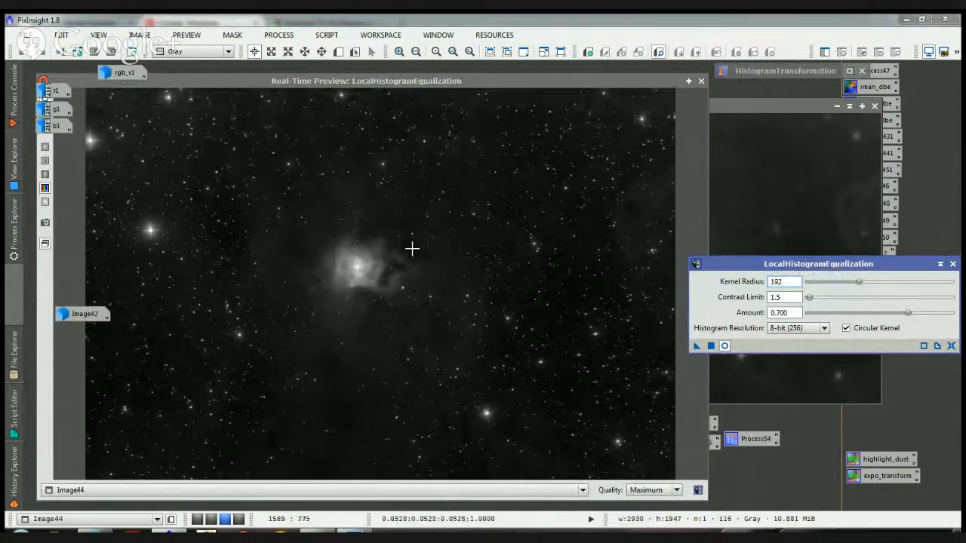
{"action": "left_click", "coordinate": [726, 346]}
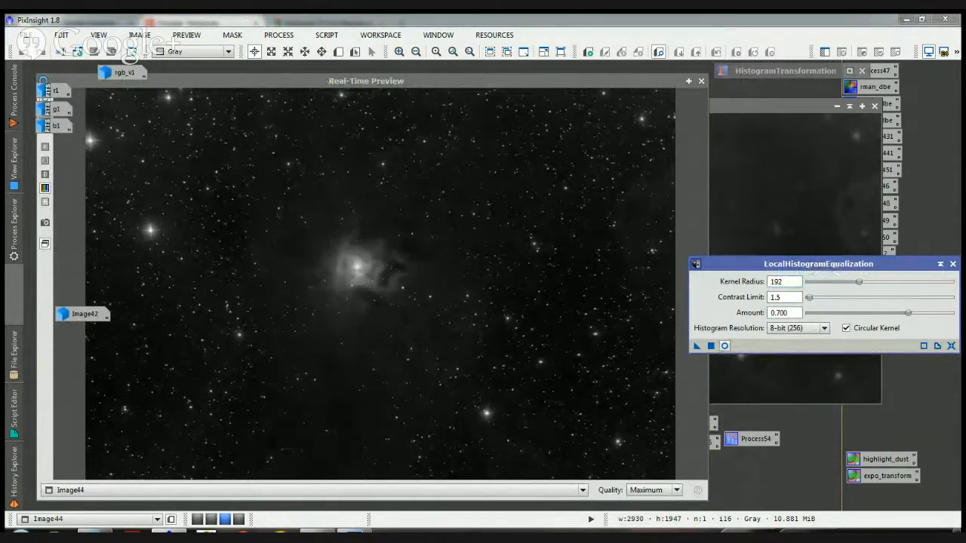
{"action": "left_click", "coordinate": [725, 346]}
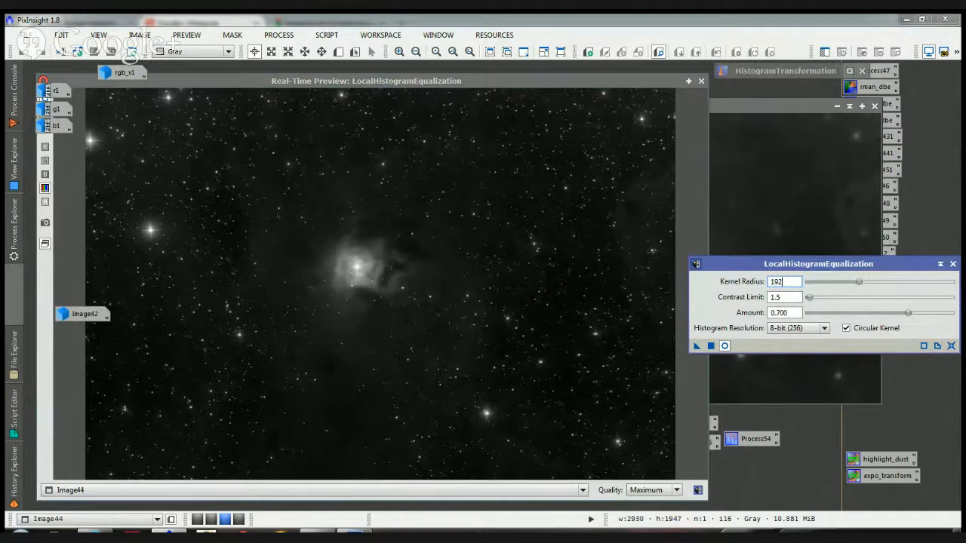
{"action": "key", "text": "alt+Tab"}
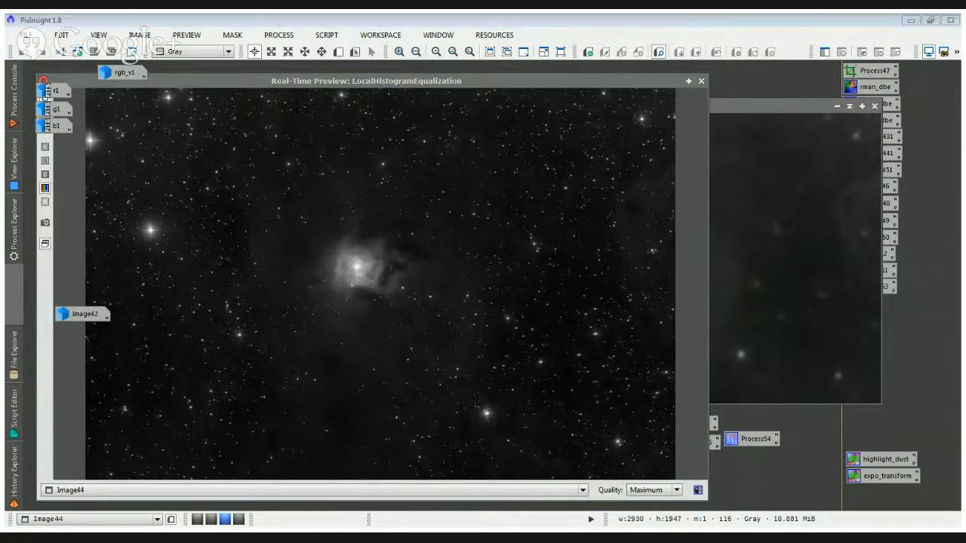